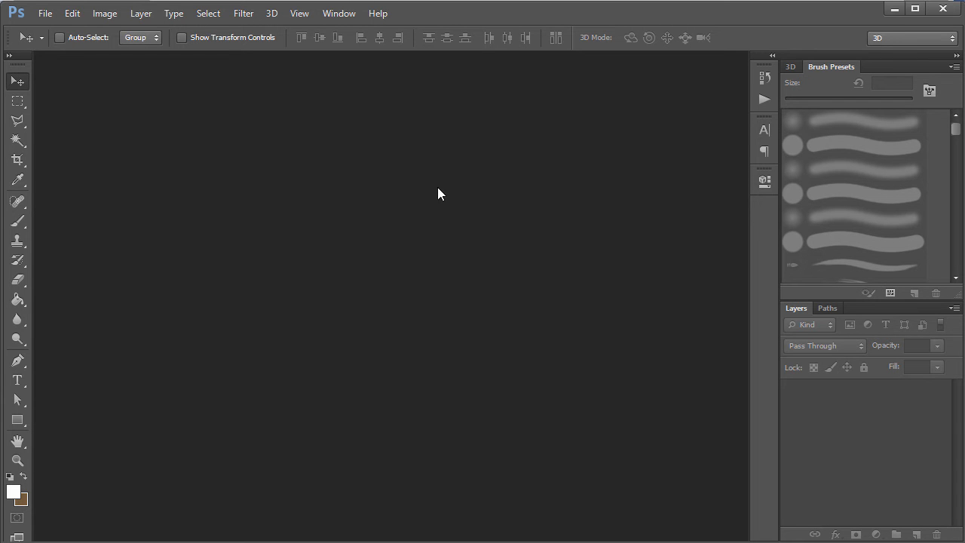
Create a new document 1500 pixels wide and 500 pixels high
click(45, 14)
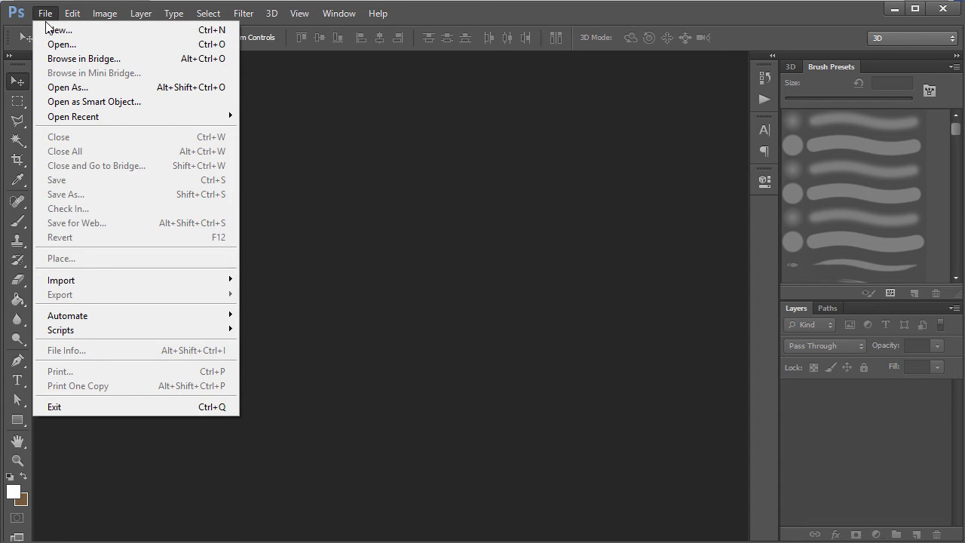
click(52, 29)
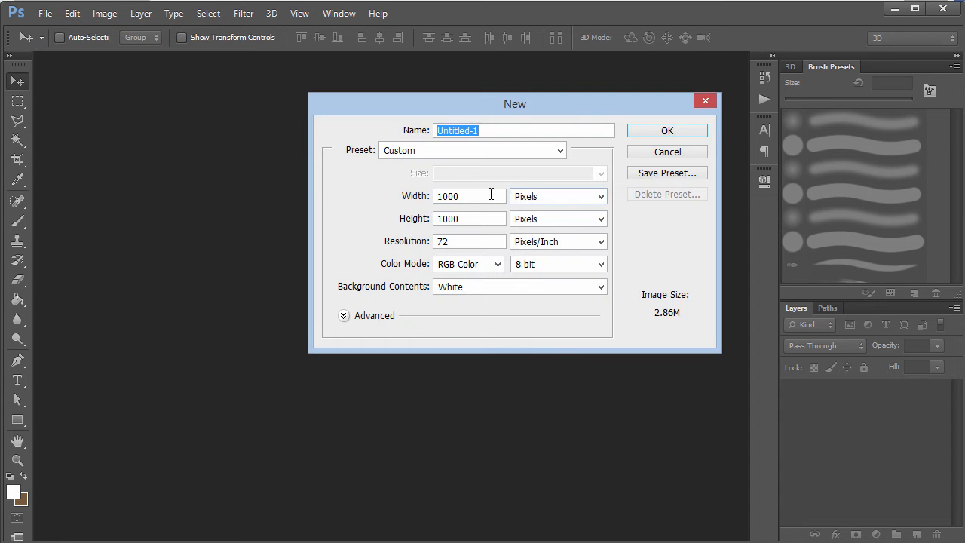
drag(494, 195, 351, 200)
text(1500)
key(Tab)
key(Tab)
text(500)
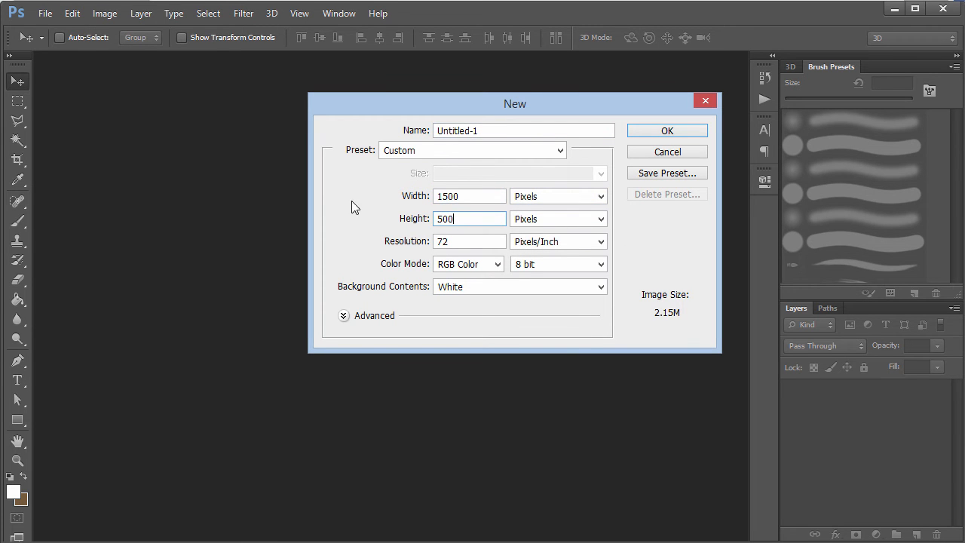
click(668, 131)
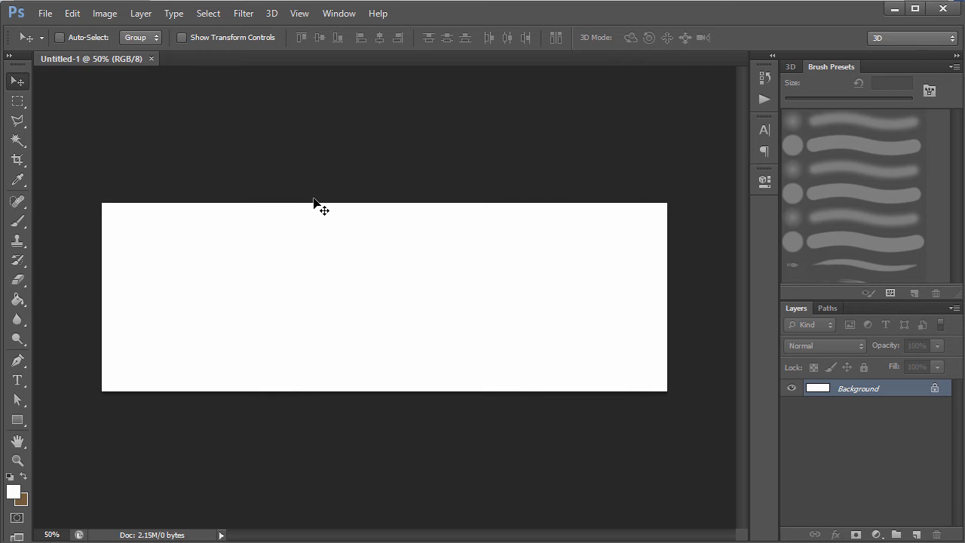
Convert the locked Background into a regular layer named Layer 0
key(ctrl+0)
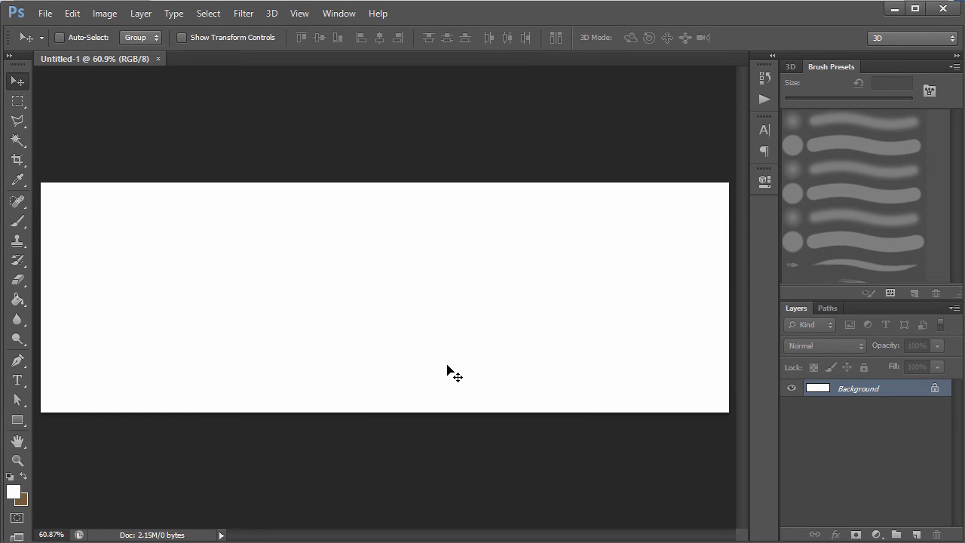
double_click(925, 392)
click(632, 181)
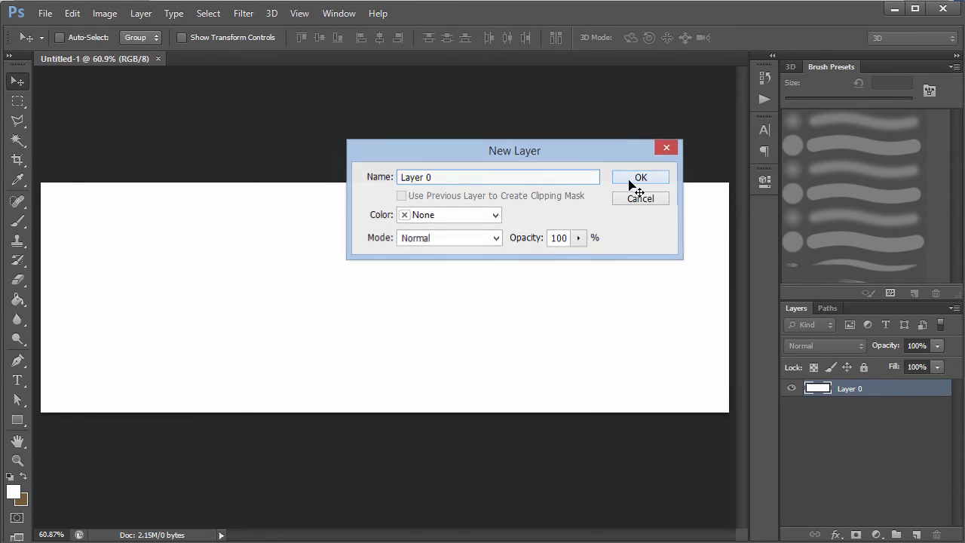
Reset the colors to default and set the foreground color to dark navy, about #07162b
click(10, 478)
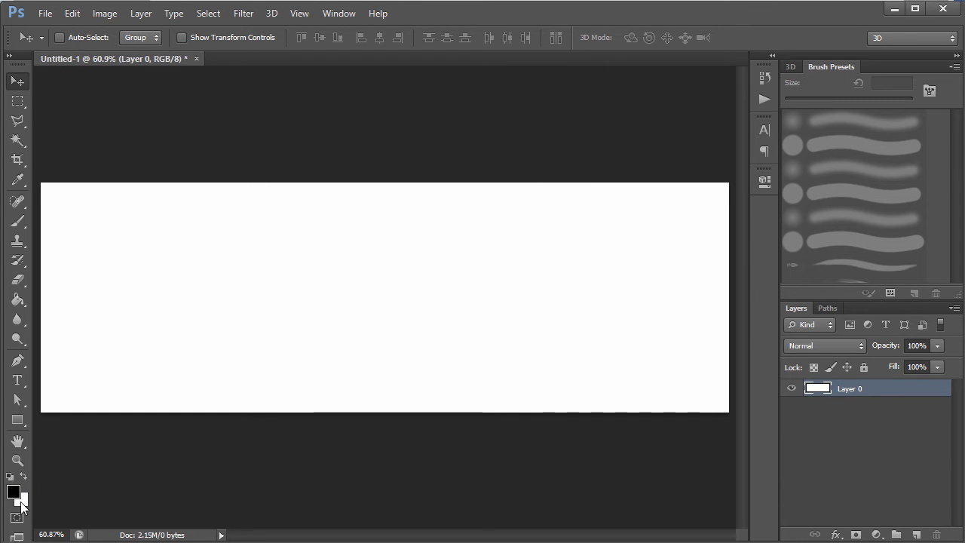
click(14, 492)
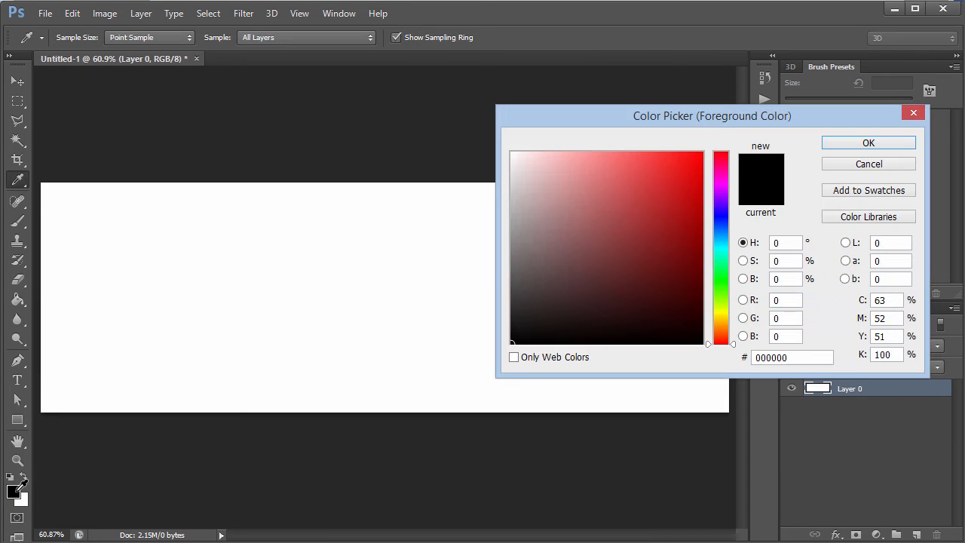
click(720, 227)
mouse_move(591, 296)
mouse_down()
mouse_move(534, 319)
mouse_move(672, 312)
mouse_up()
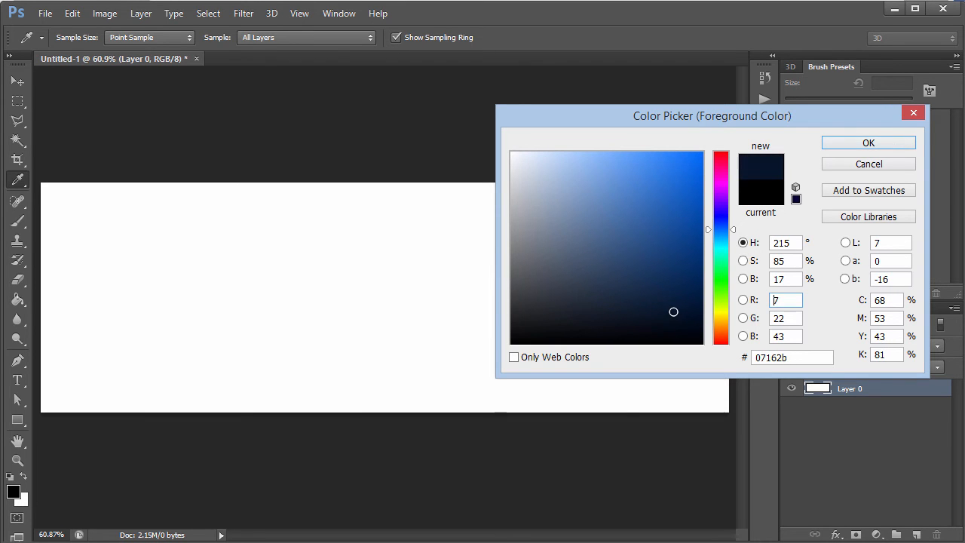
click(886, 144)
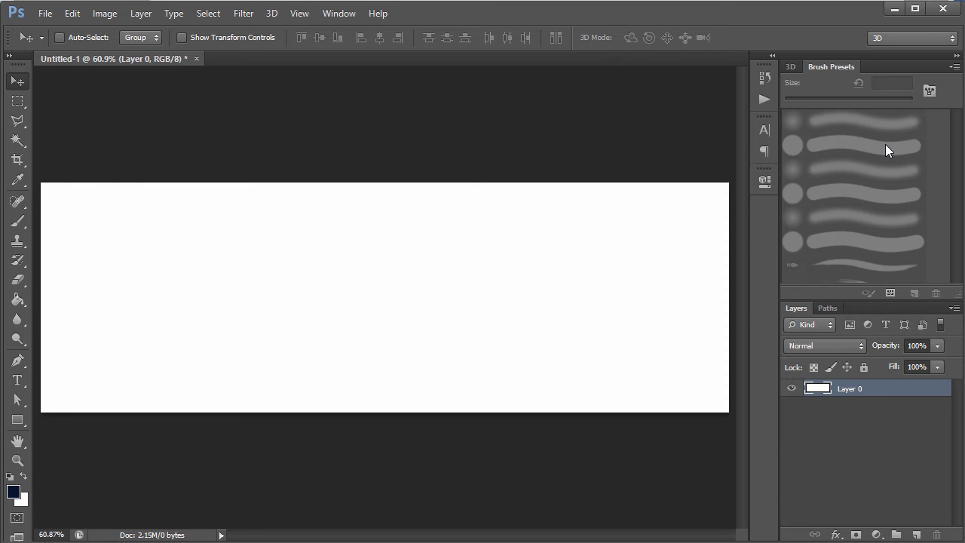
Show the rulers and place a vertical guide at the horizontal center of the canvas
key(ctrl+r)
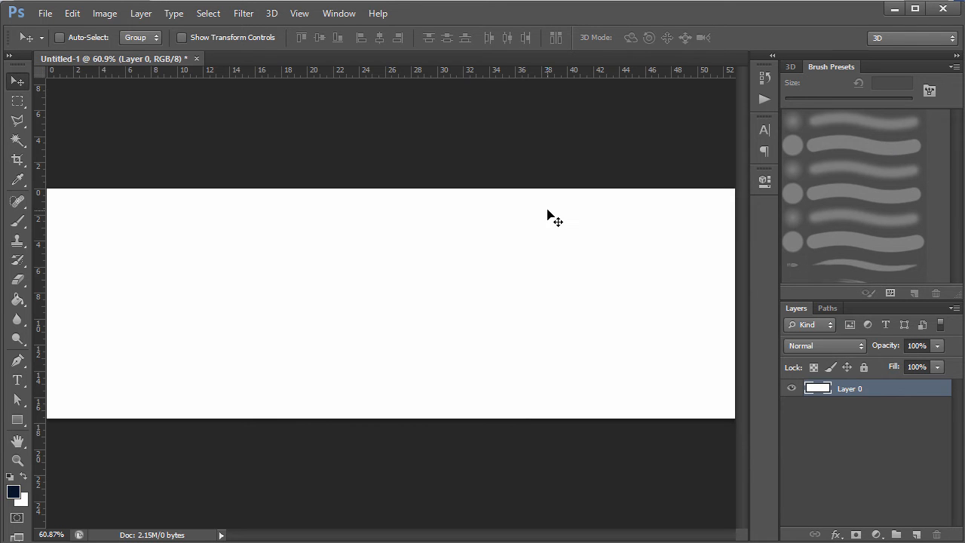
drag(40, 175, 391, 174)
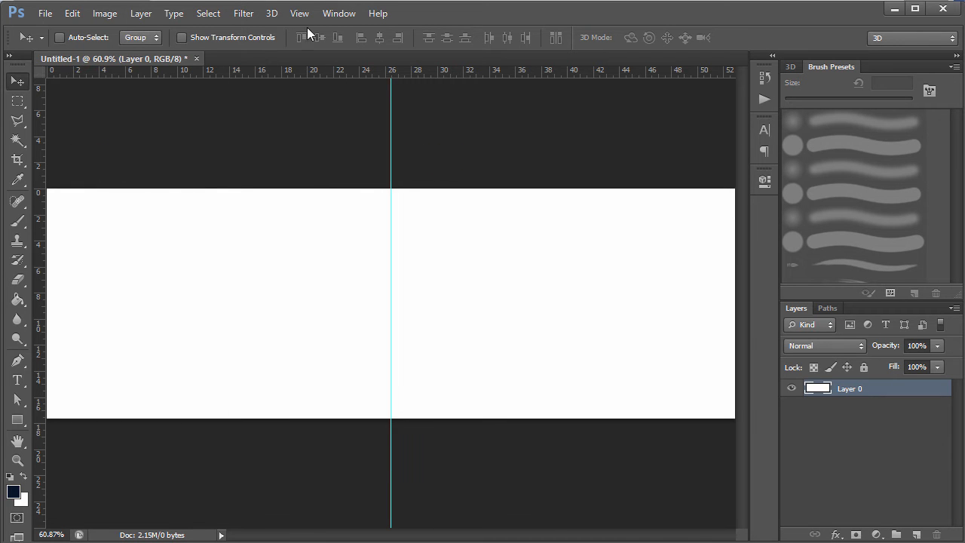
click(335, 14)
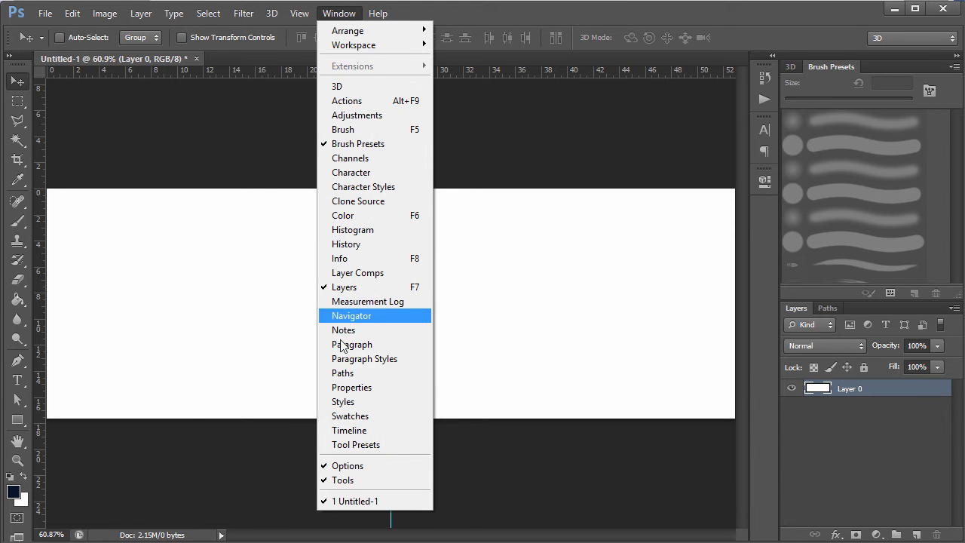
mouse_move(301, 16)
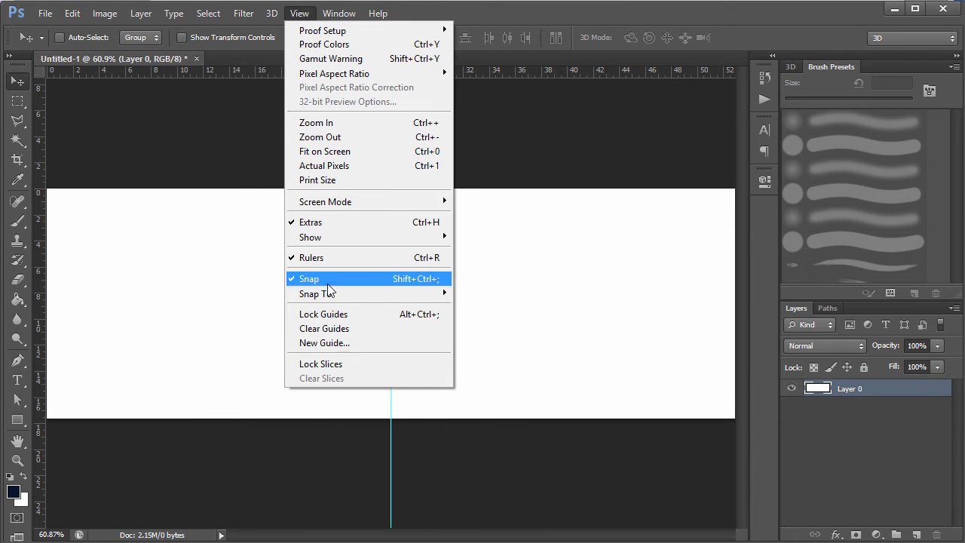
click(649, 50)
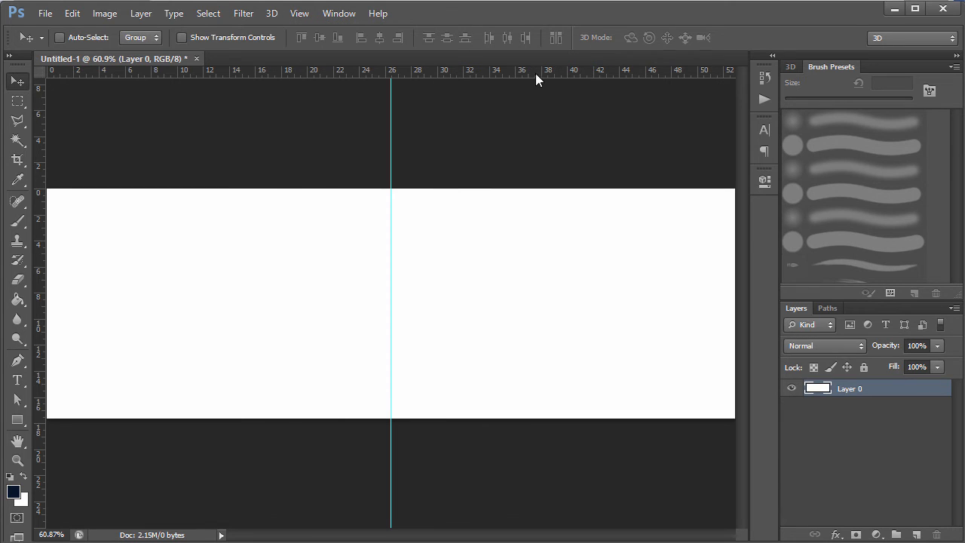
mouse_move(525, 75)
mouse_down()
mouse_move(523, 145)
mouse_move(510, 74)
mouse_up()
Fill Layer 0 with the navy foreground color using the Paint Bucket, and refill it with the darker navy #030d1a
click(18, 299)
click(199, 293)
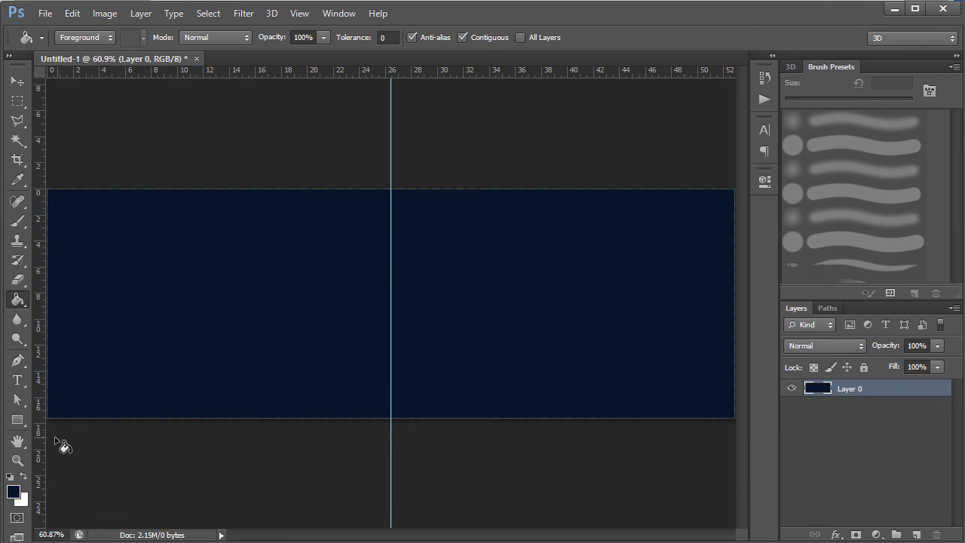
click(13, 494)
click(683, 325)
click(848, 143)
click(505, 325)
Darken the foreground color to about #020913 and fill Layer 0 with it using the Paint Bucket
click(14, 491)
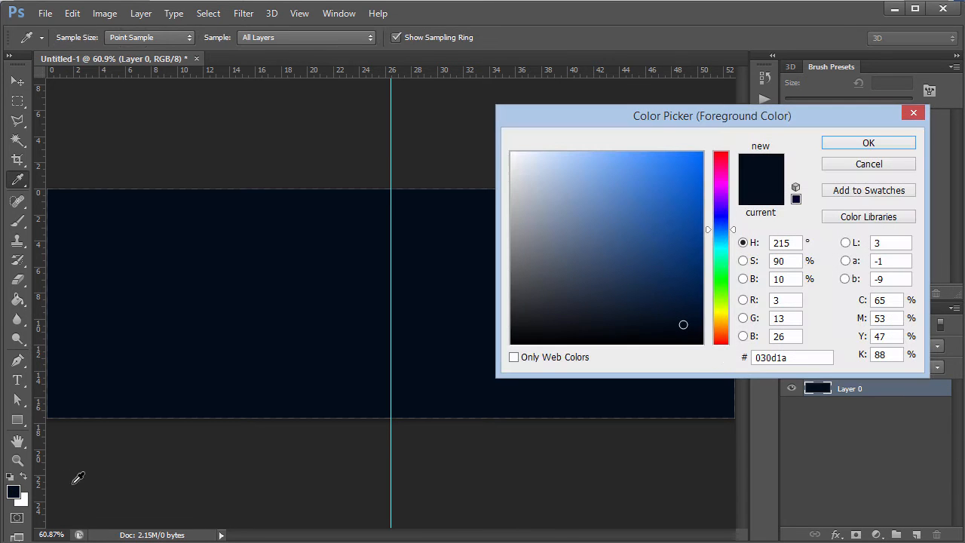
click(695, 329)
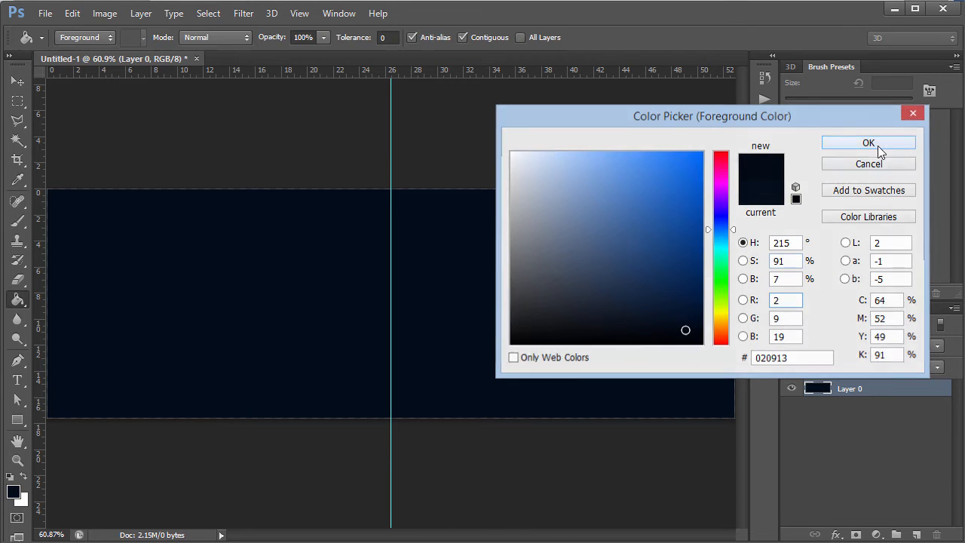
click(868, 143)
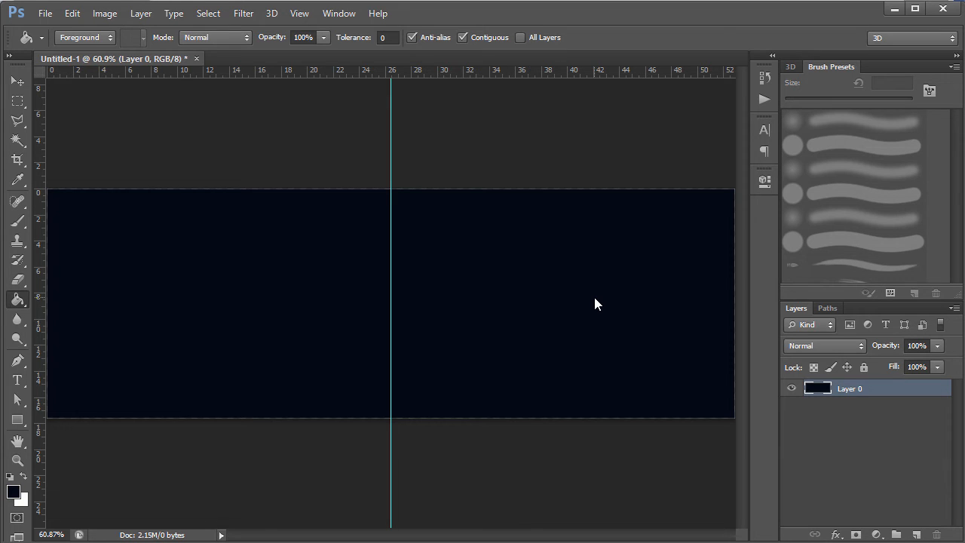
Place the DC_All Stroked Logo artwork in the center of the canvas as a new layer above the background
click(18, 421)
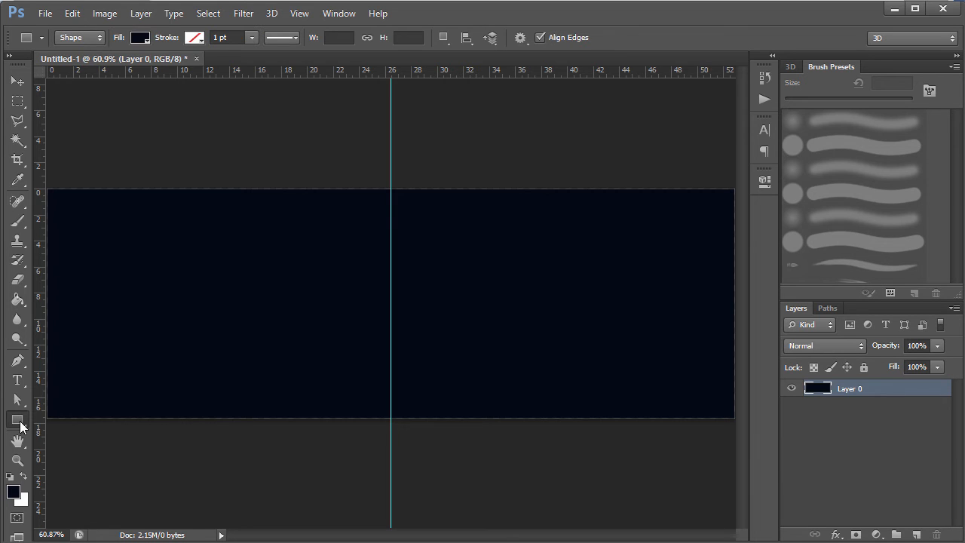
click(138, 40)
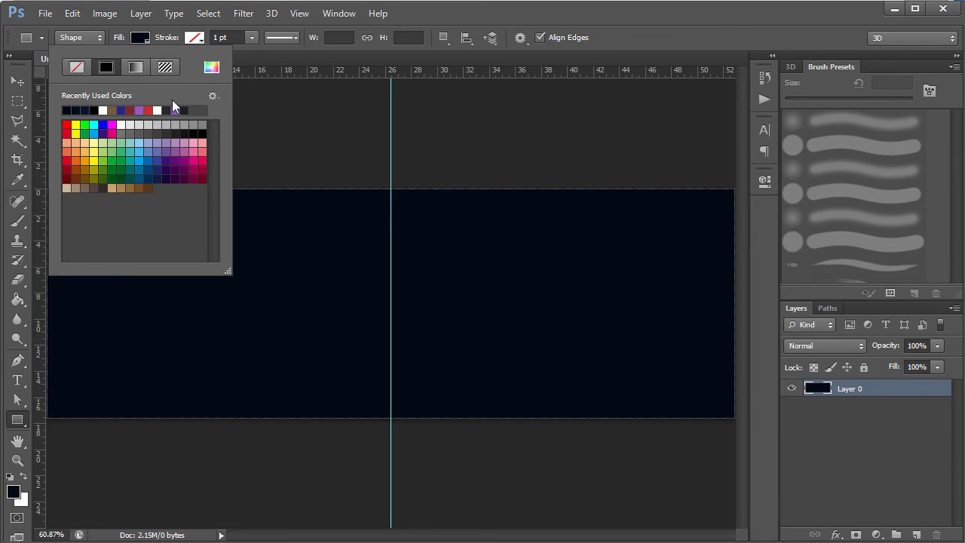
click(519, 17)
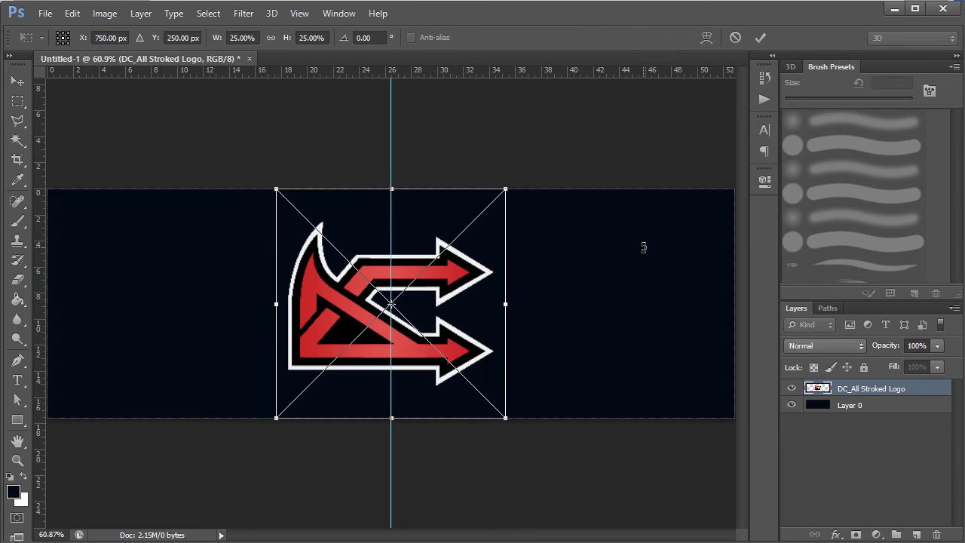
key(Return)
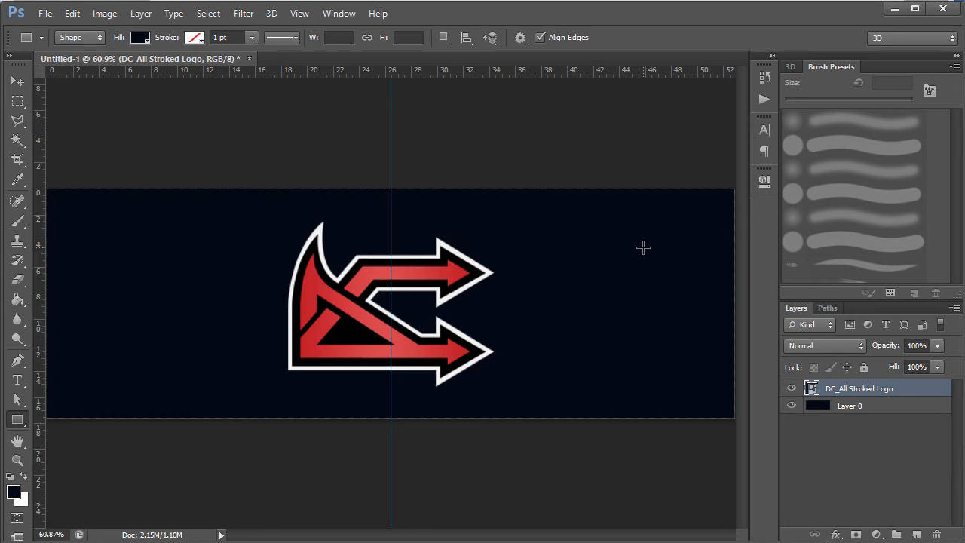
Move the logo to the right end of the canvas and slightly upward
click(19, 80)
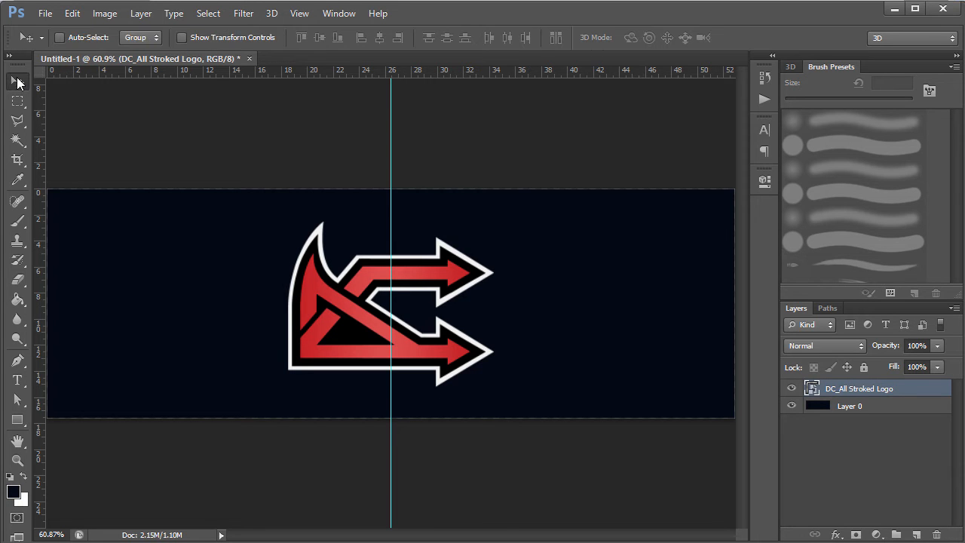
click(17, 241)
key(v)
drag(431, 343, 683, 310)
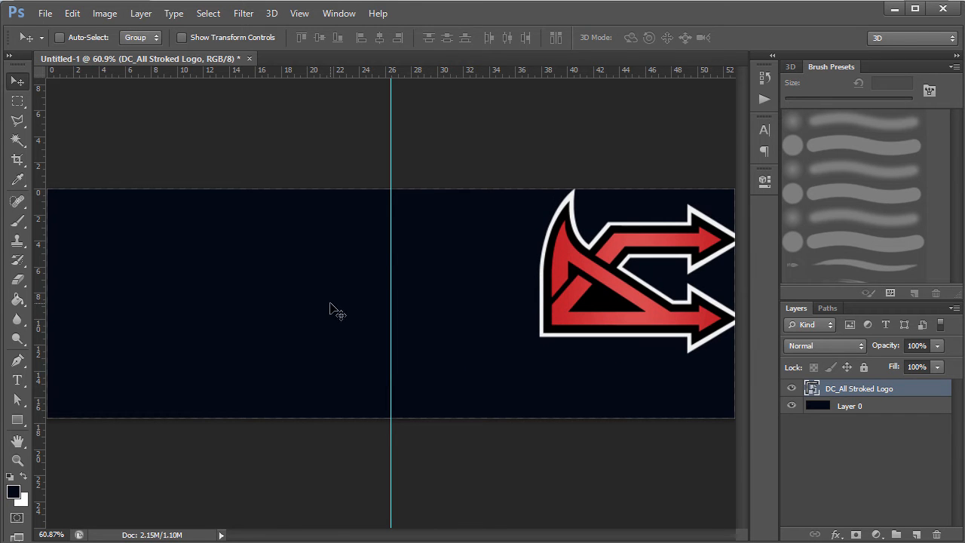
Sample the logo's red and draw a rectangle in it, about 52 × 502 px, along the right side of the center guide
click(17, 420)
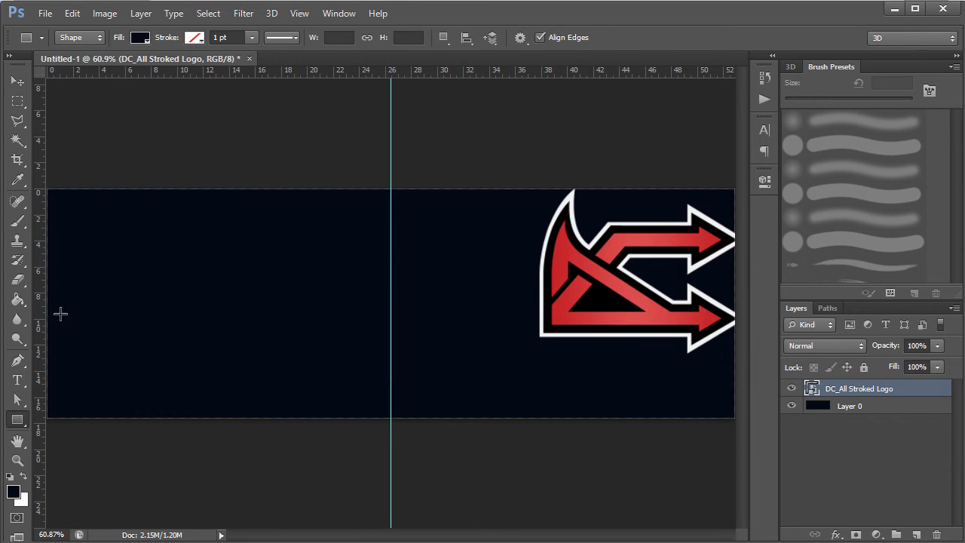
click(138, 38)
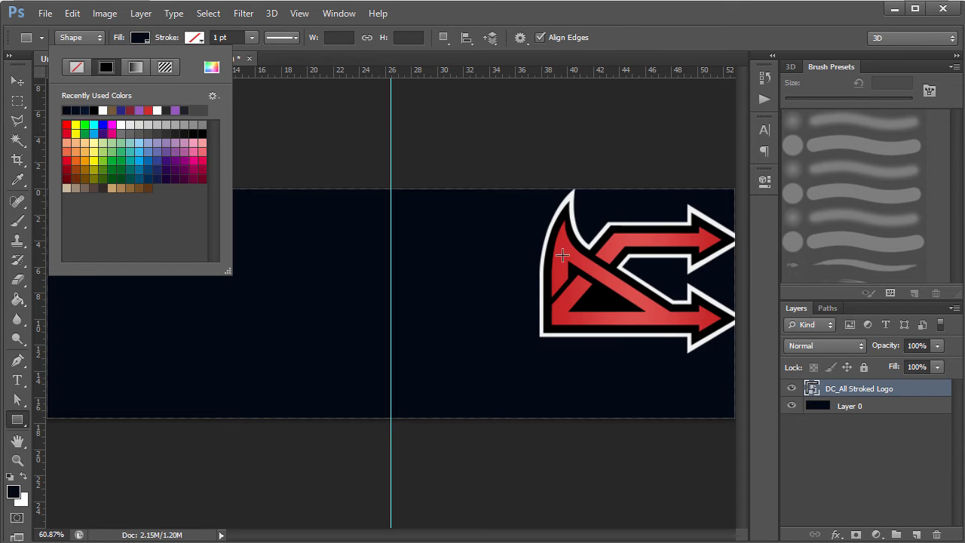
key(i)
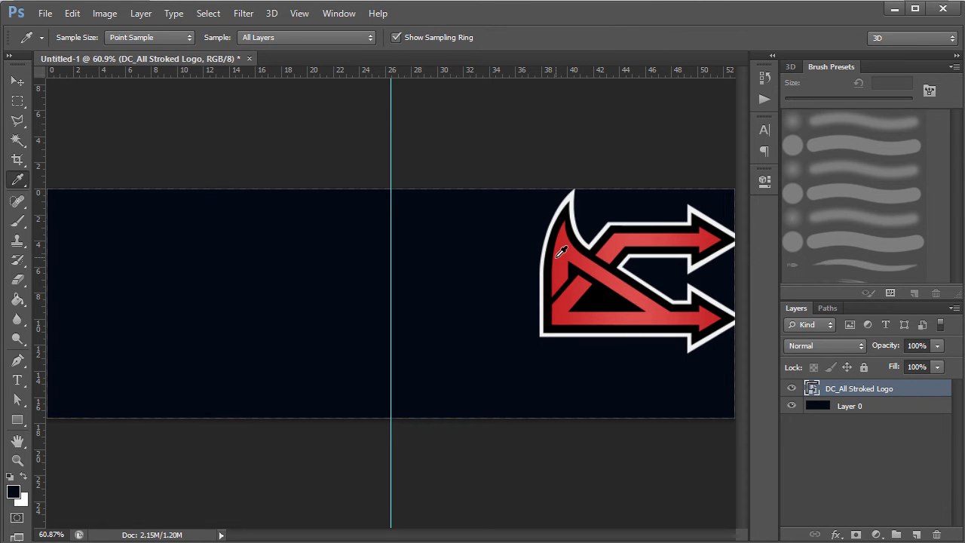
click(550, 289)
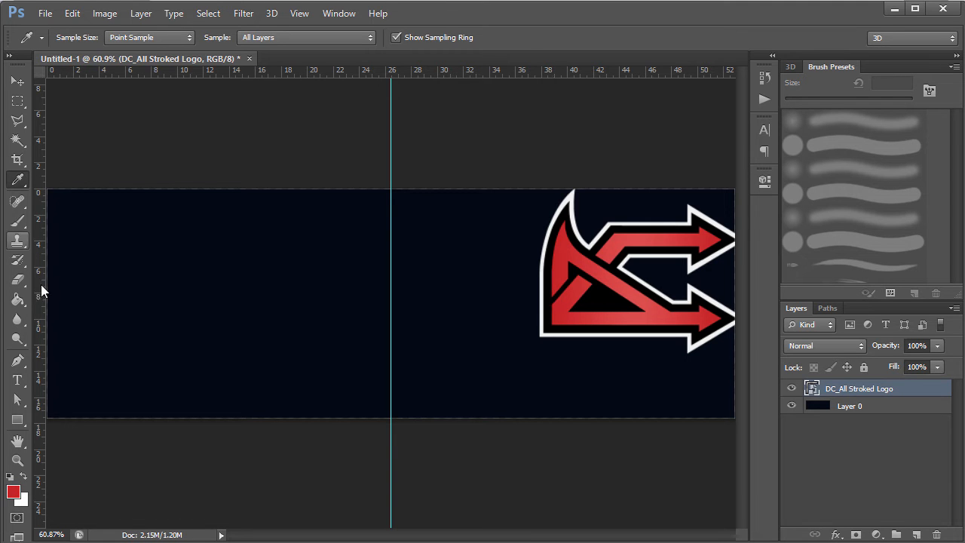
click(17, 420)
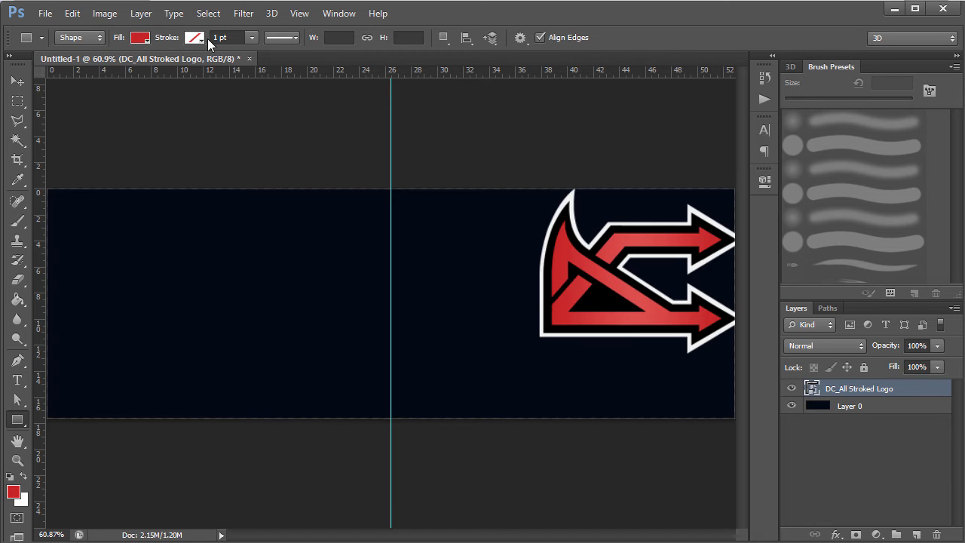
drag(390, 188, 415, 418)
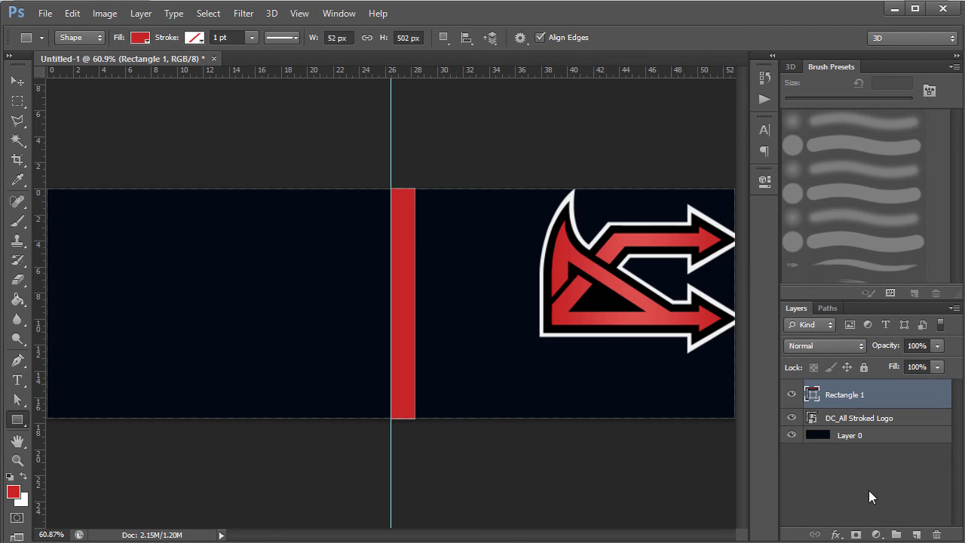
Duplicate the red rectangle and shift the copy to the right, leaving a narrow gap between the two stripes
key(ctrl+j)
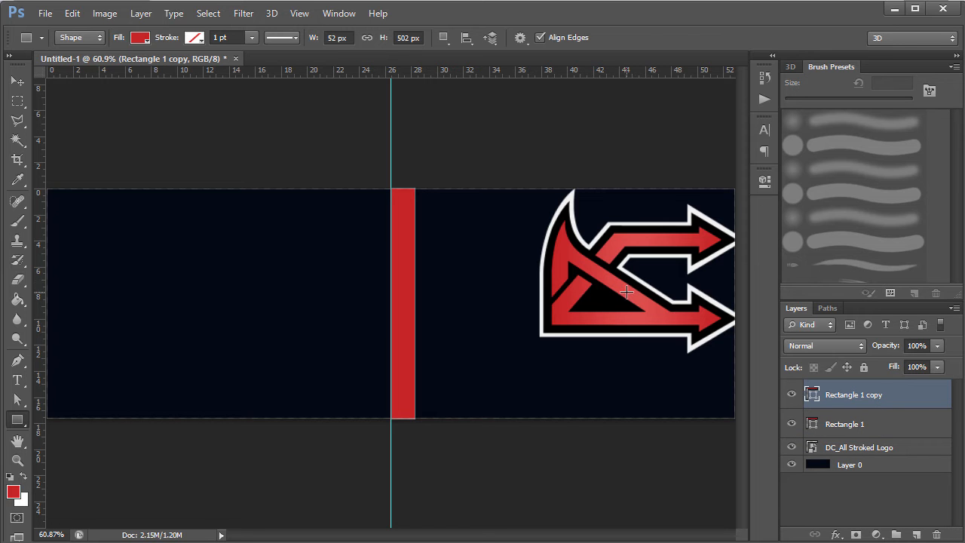
key(shift+Right)
key(shift+Right)
key(shift+Right)
key(shift+Right)
key(shift+Right)
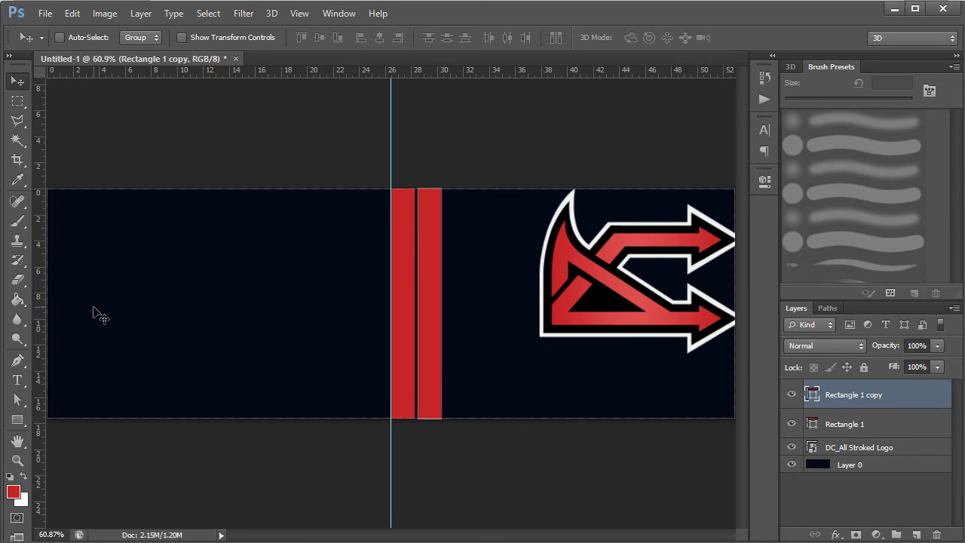
Sample the lighter red (#de4d4d) from the logo's upper arrow as the right stripe's fill
click(15, 438)
click(17, 421)
click(140, 38)
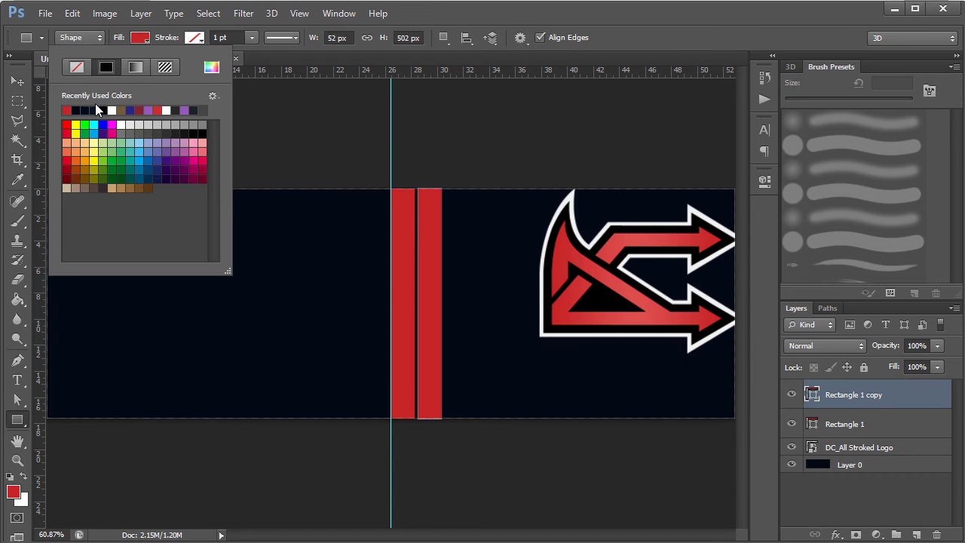
click(214, 67)
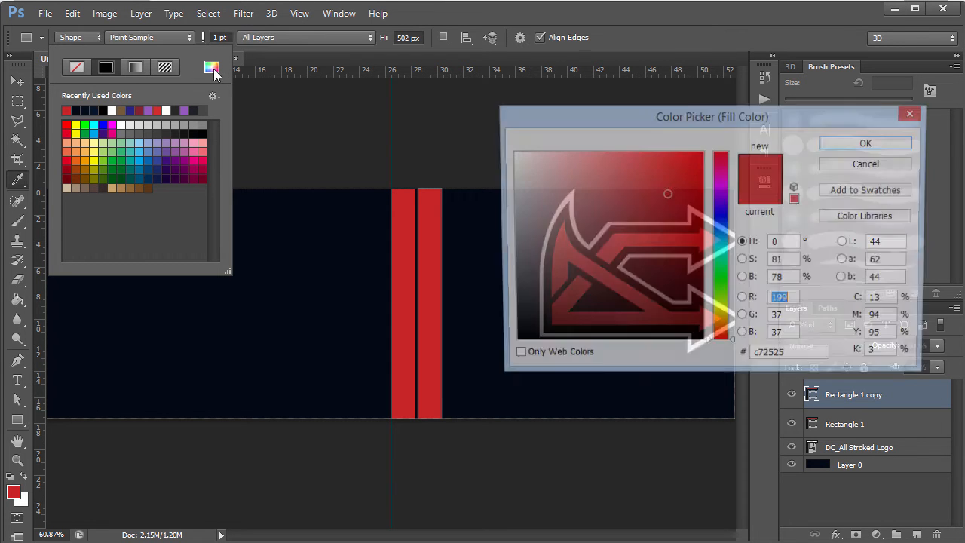
drag(640, 113, 310, 122)
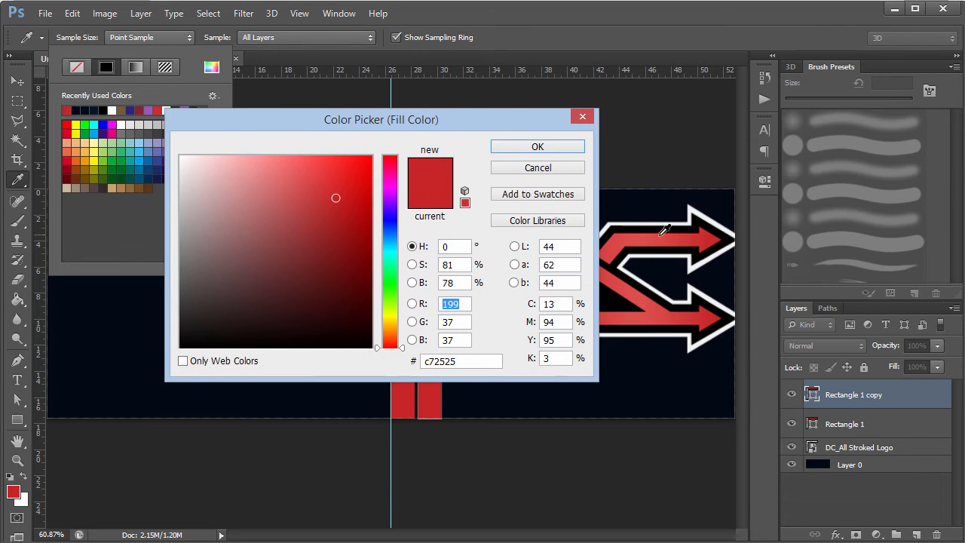
click(638, 236)
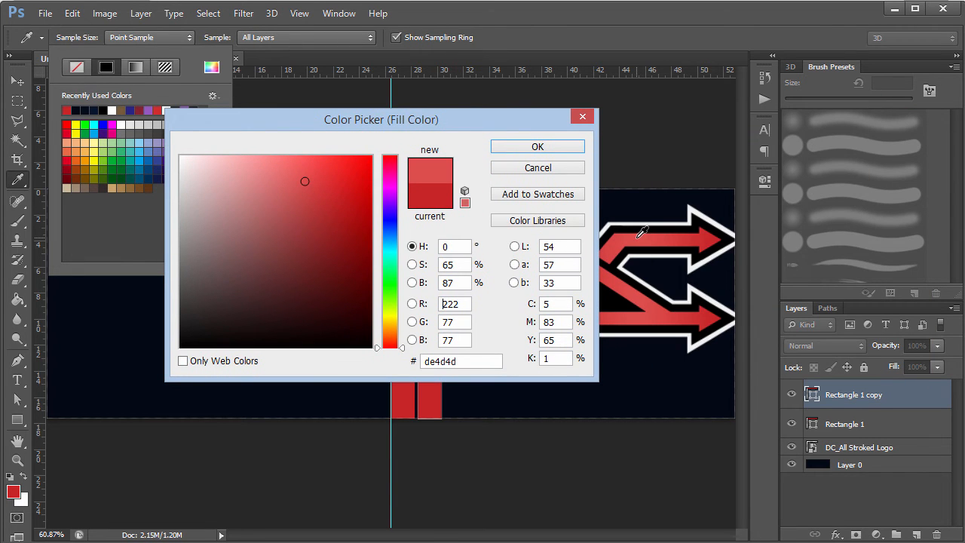
click(537, 148)
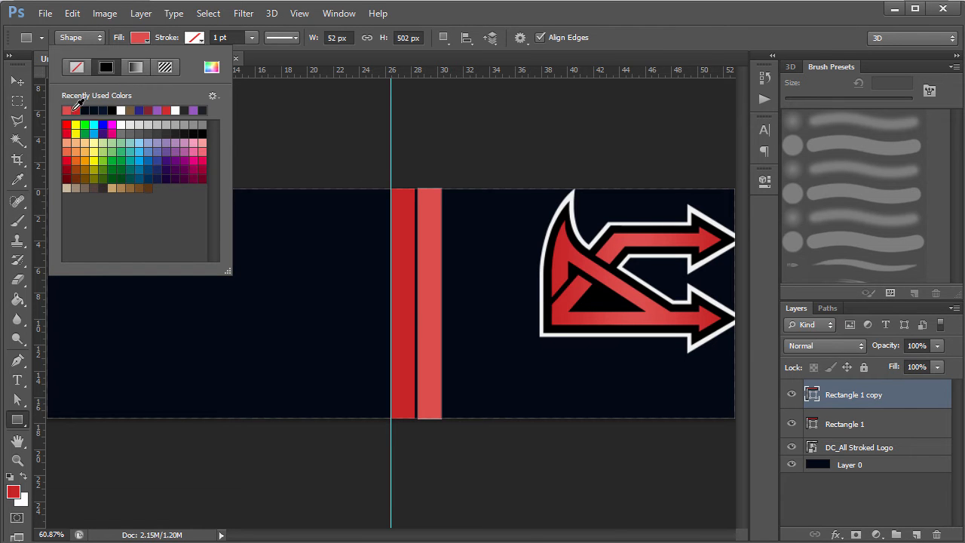
Try a paler, pinkish red as the right stripe's fill and undo the fill changes
click(211, 67)
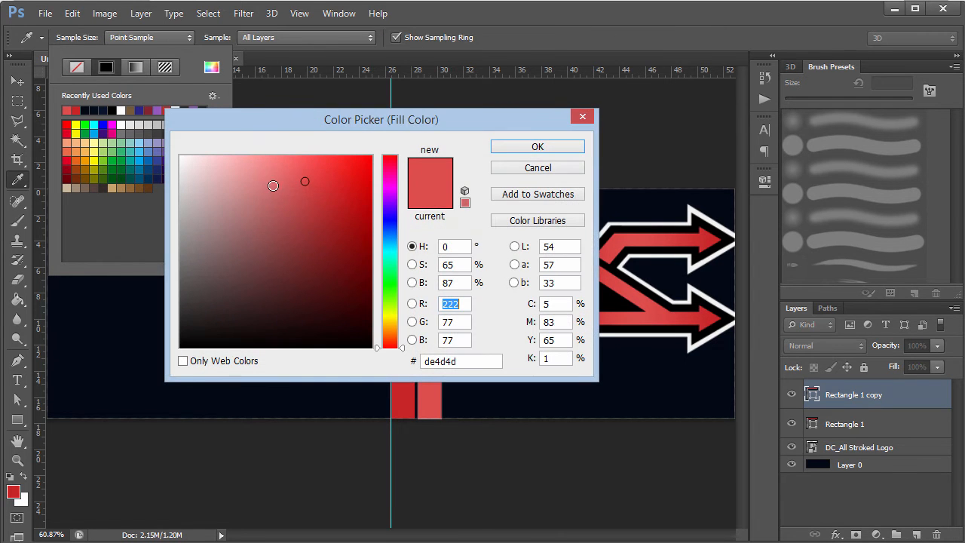
click(282, 169)
click(544, 145)
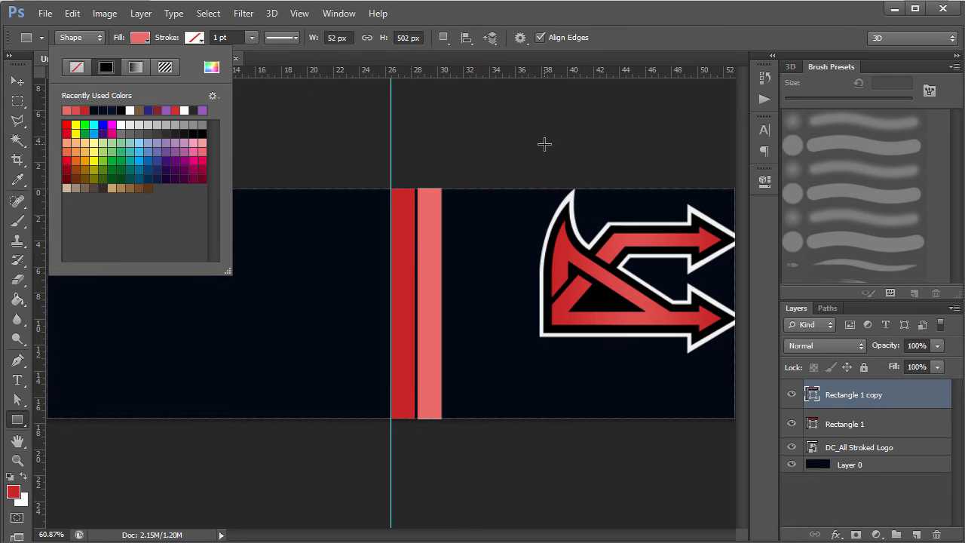
key(Escape)
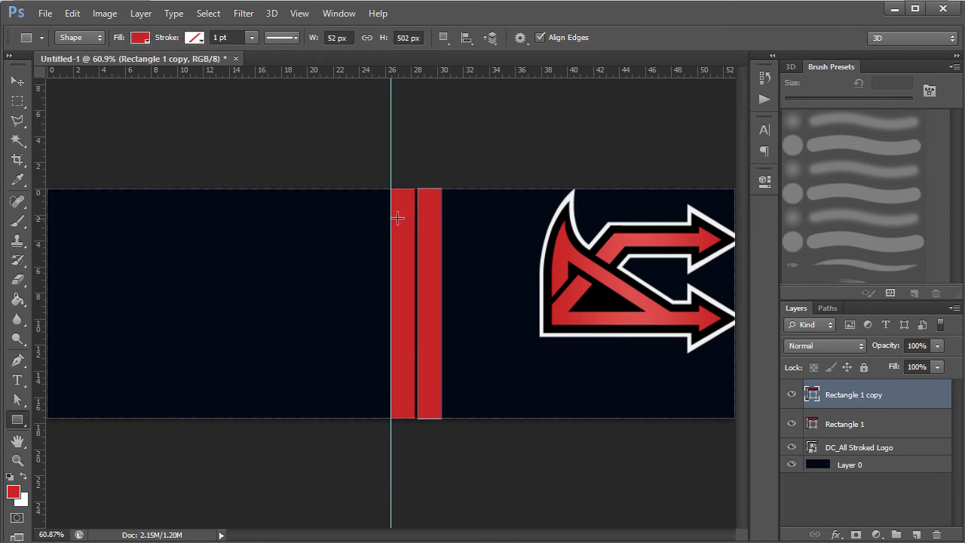
Fill the right stripe with the lighter red sampled from the logo's upper arrow
click(137, 38)
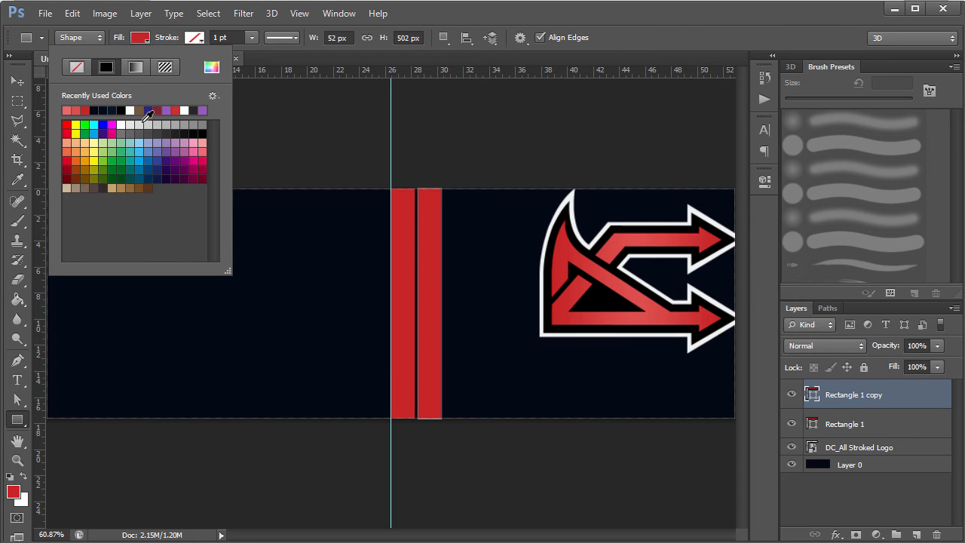
click(207, 72)
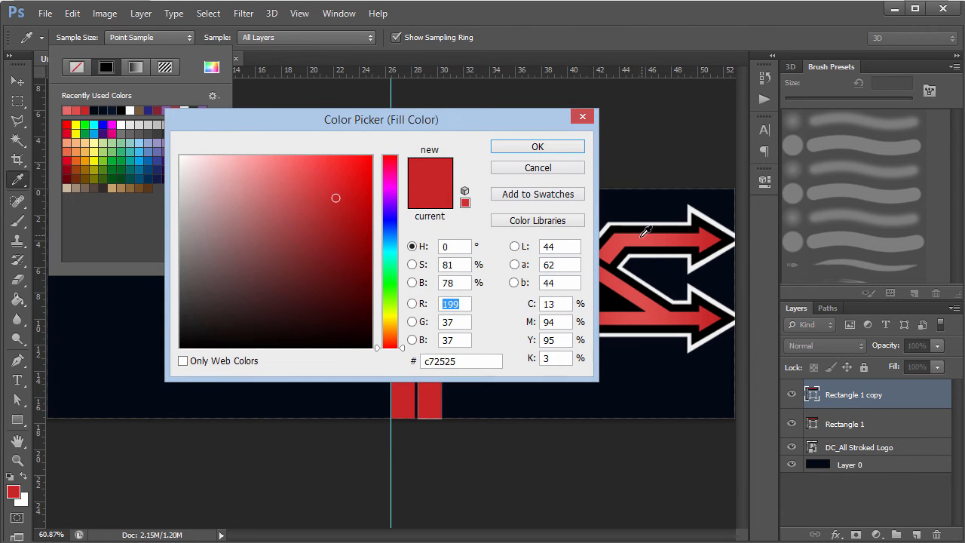
click(642, 237)
click(537, 147)
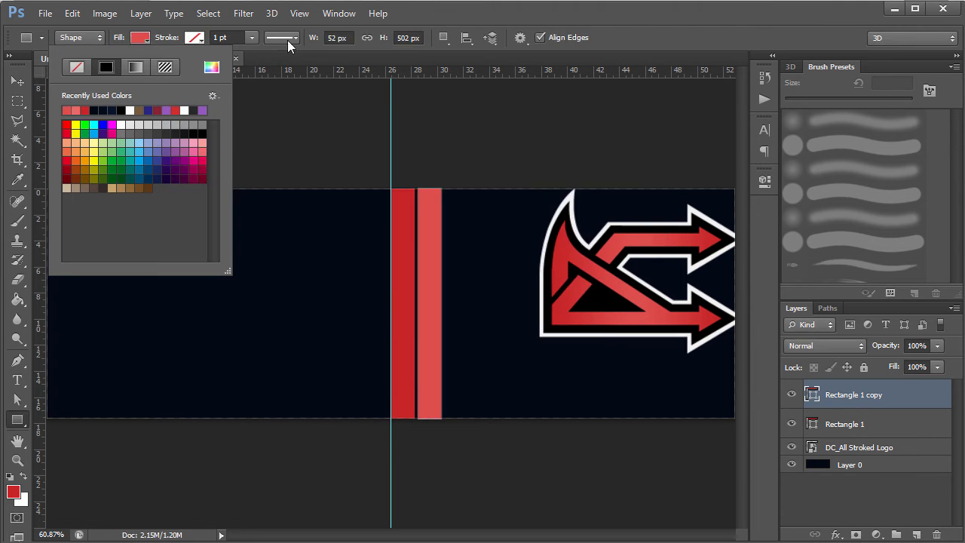
click(598, 17)
Nudge the lighter stripe left until it sits flush against the darker red stripe
click(17, 81)
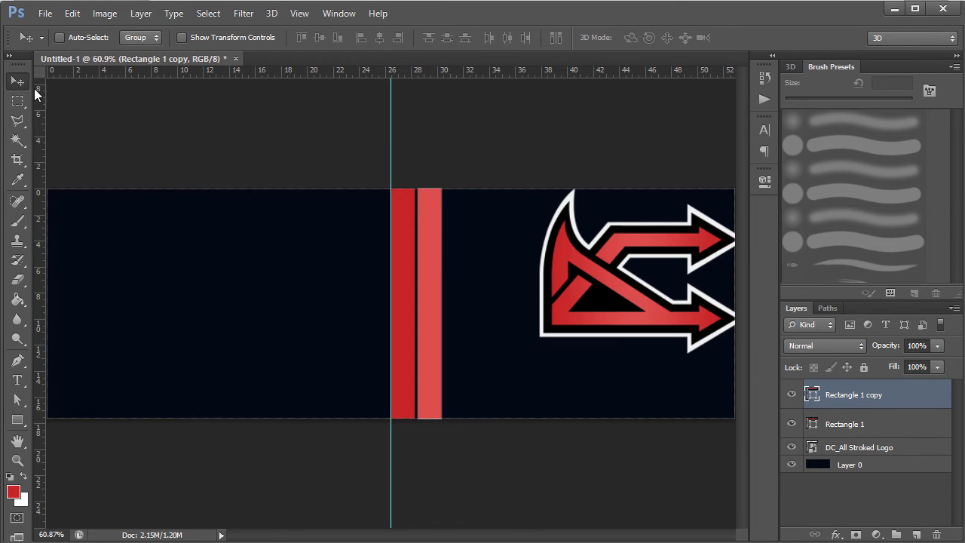
key(a)
click(432, 254)
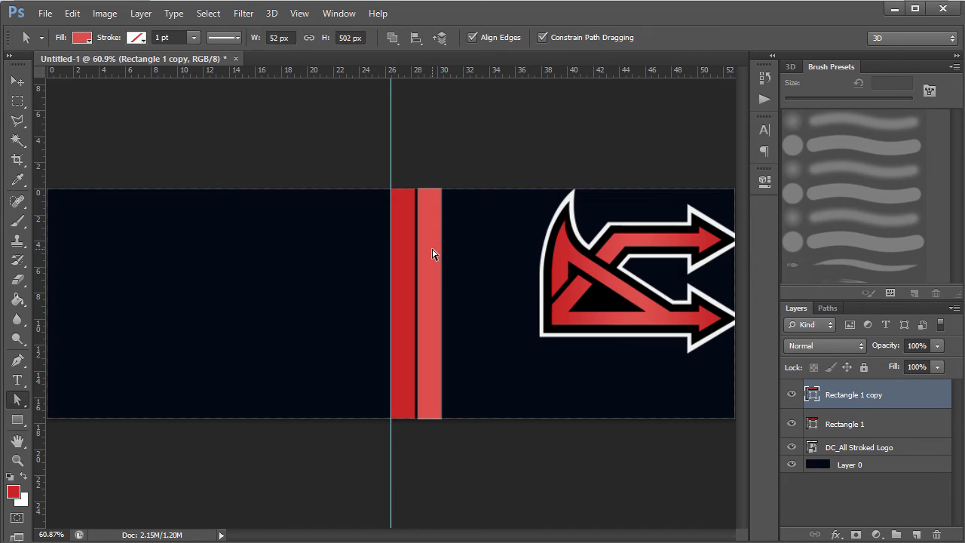
key(v)
key(Left)
key(Left)
key(Left)
key(Left)
key(Left)
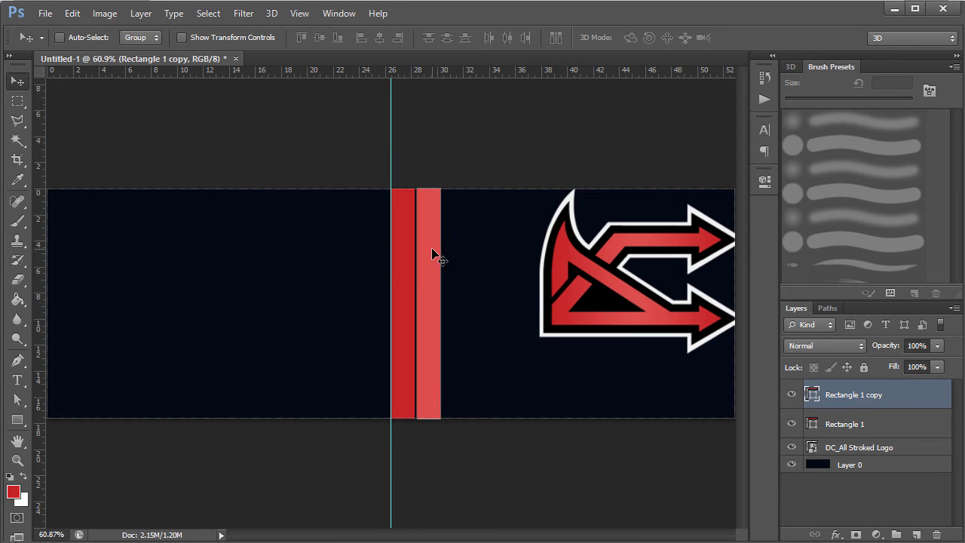
key(a)
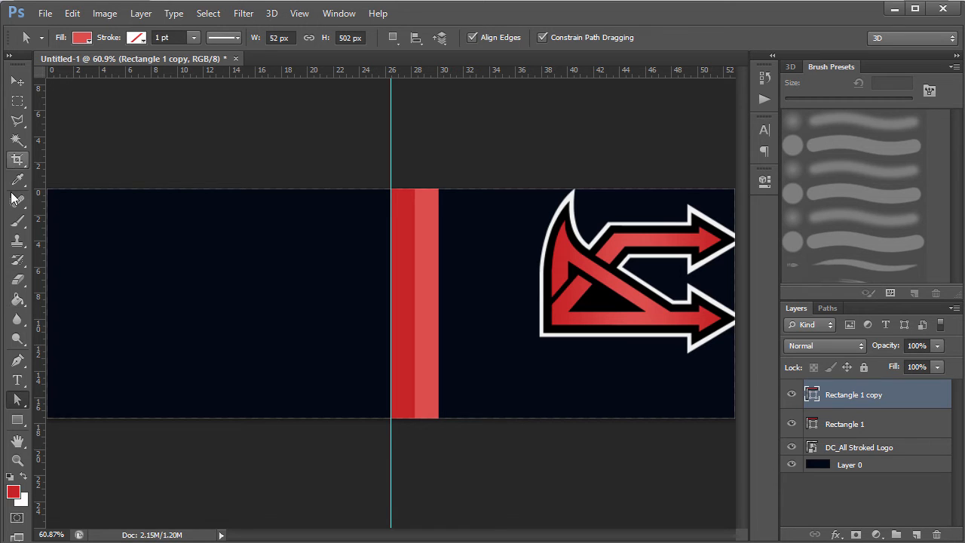
Add a new empty layer above the stripes and place a vertical guide along the lighter stripe's right edge
click(18, 360)
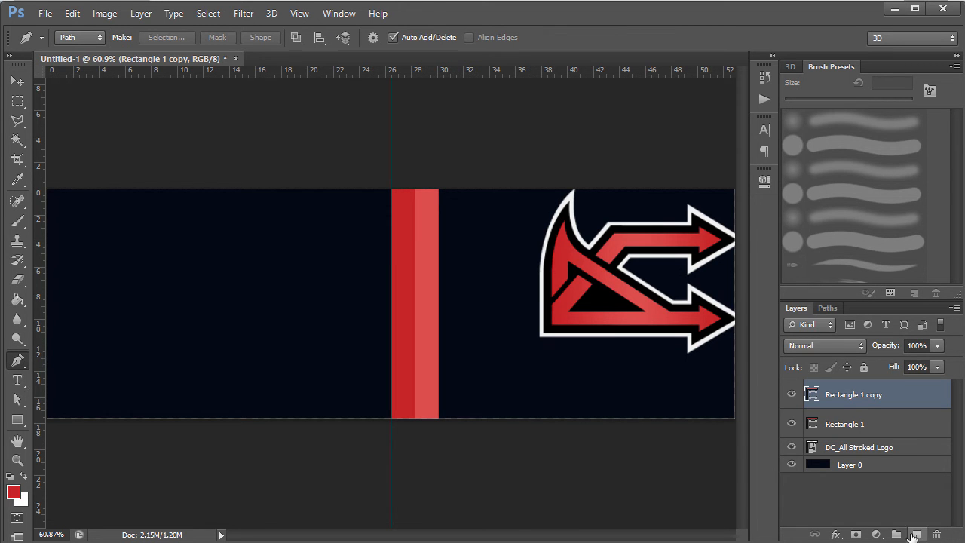
click(917, 534)
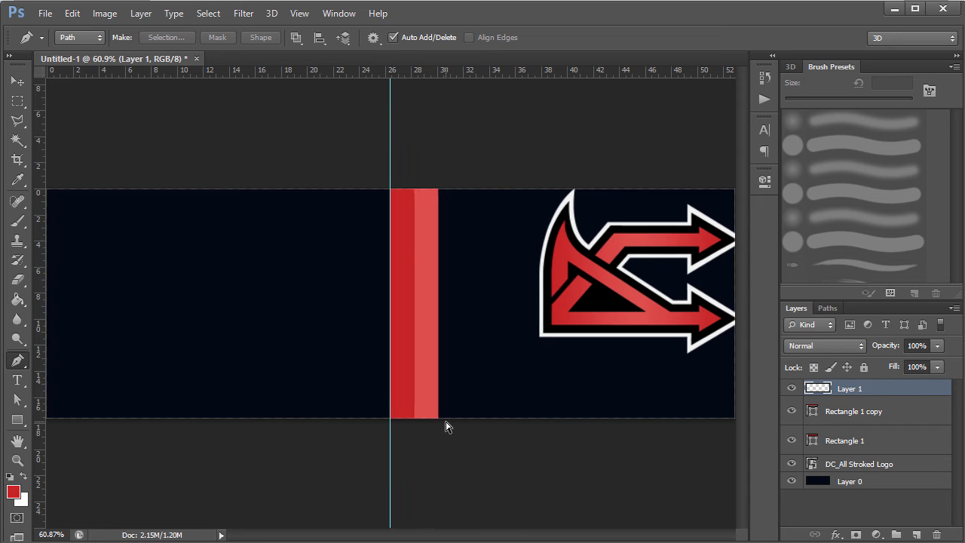
key(ctrl+plus)
key(ctrl+plus)
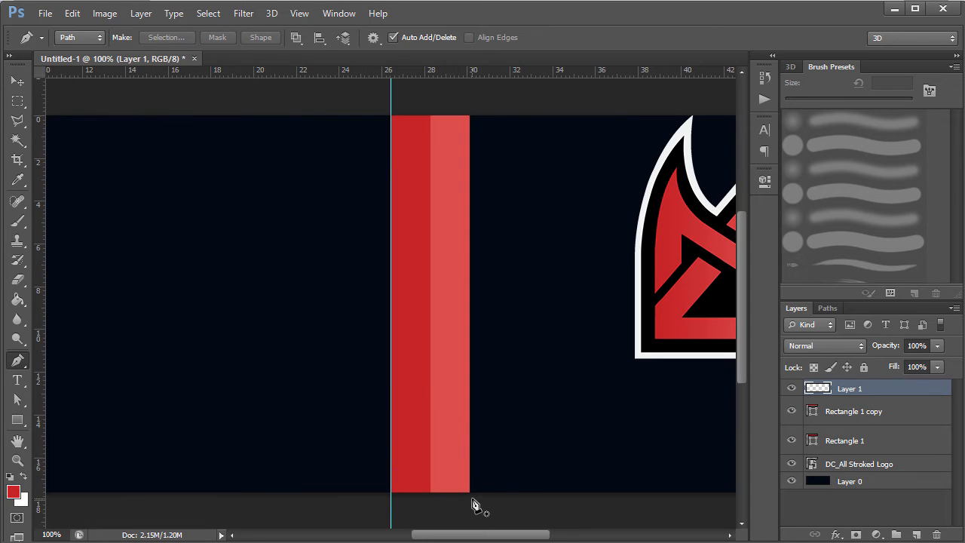
drag(39, 306, 470, 325)
Draw a closed narrow triangular path with the Pen tool, from the lighter stripe's bottom-right corner to the canvas's top edge beside it
click(470, 494)
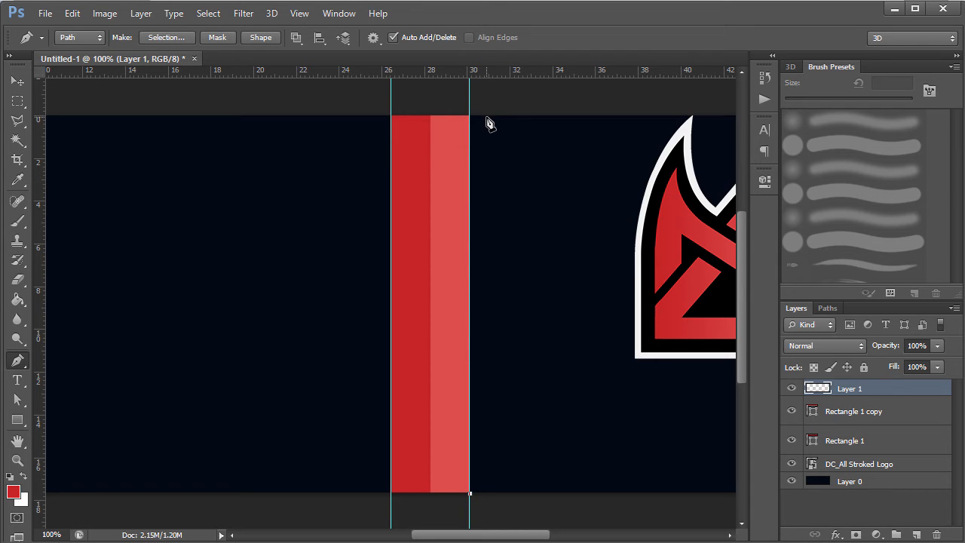
drag(469, 115, 486, 117)
click(470, 493)
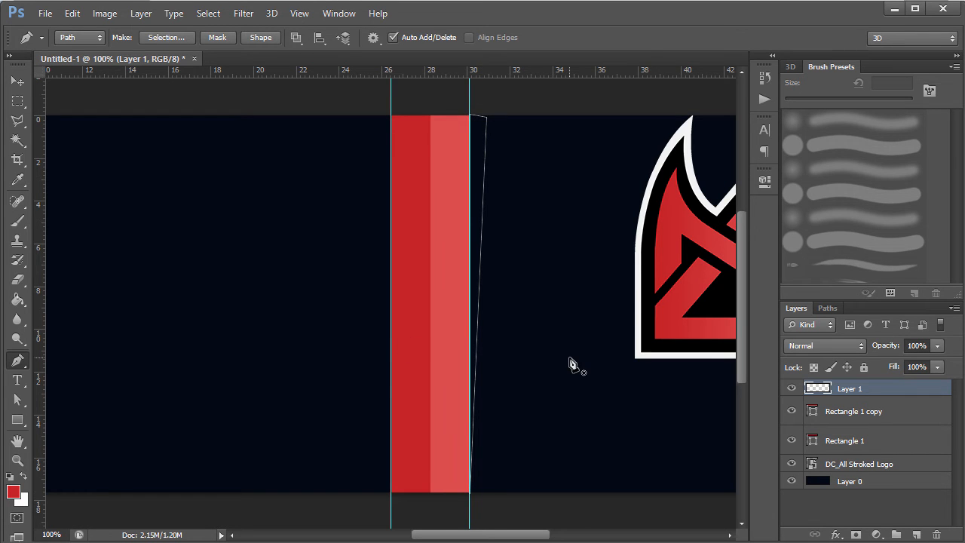
key(ctrl+Return)
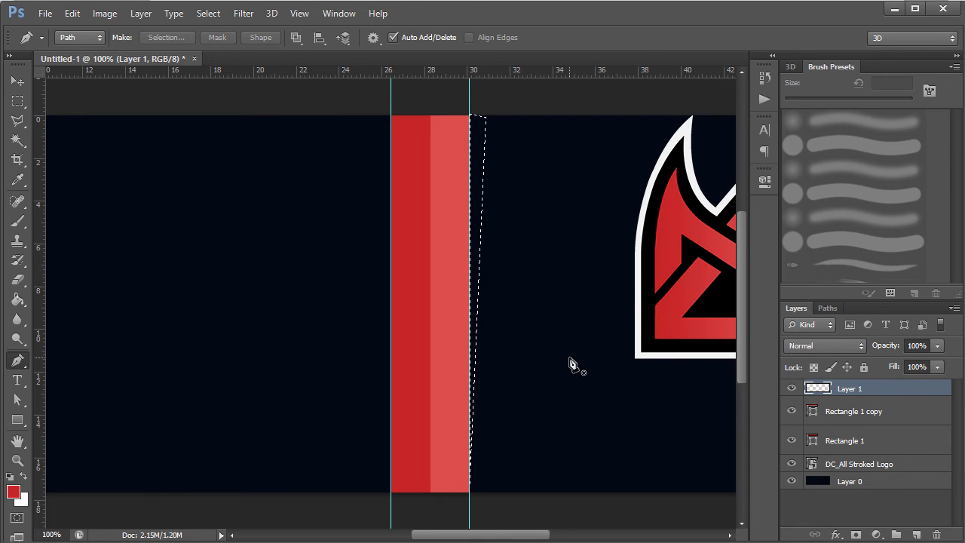
key(ctrl+z)
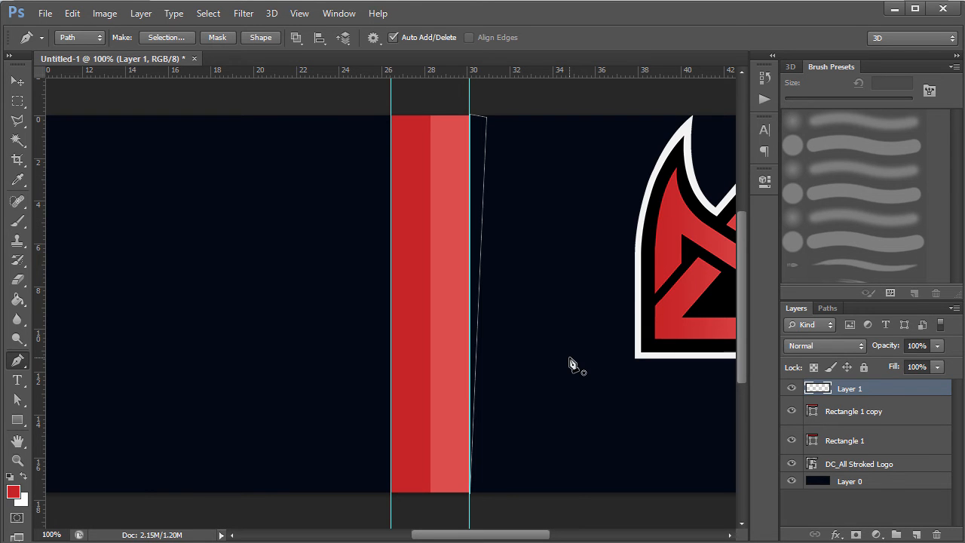
Level the top edge of the triangular path and convert the path to a selection
click(18, 400)
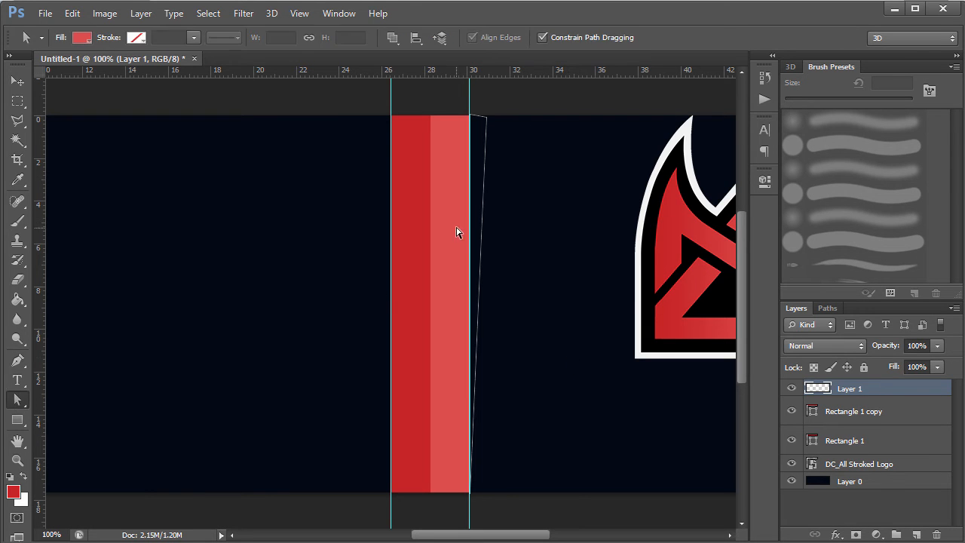
click(470, 114)
key(ctrl+Return)
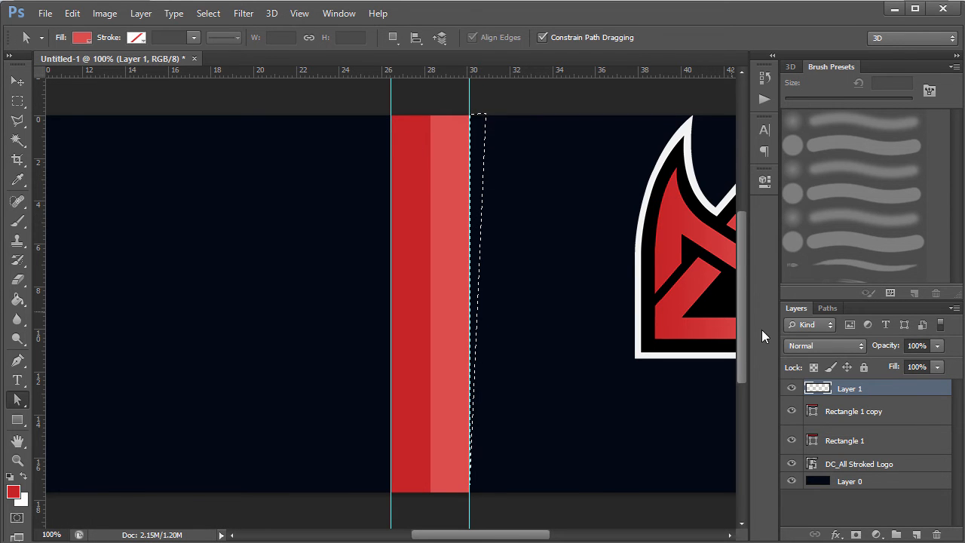
Fill the triangular selection with white on the new layer, clear the selection and hide the guides
click(17, 300)
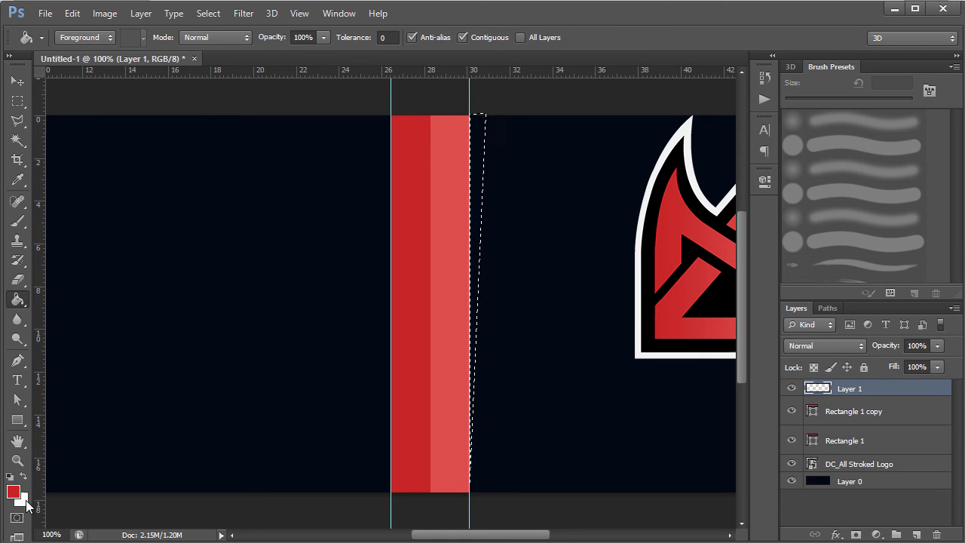
click(9, 477)
click(24, 477)
click(481, 134)
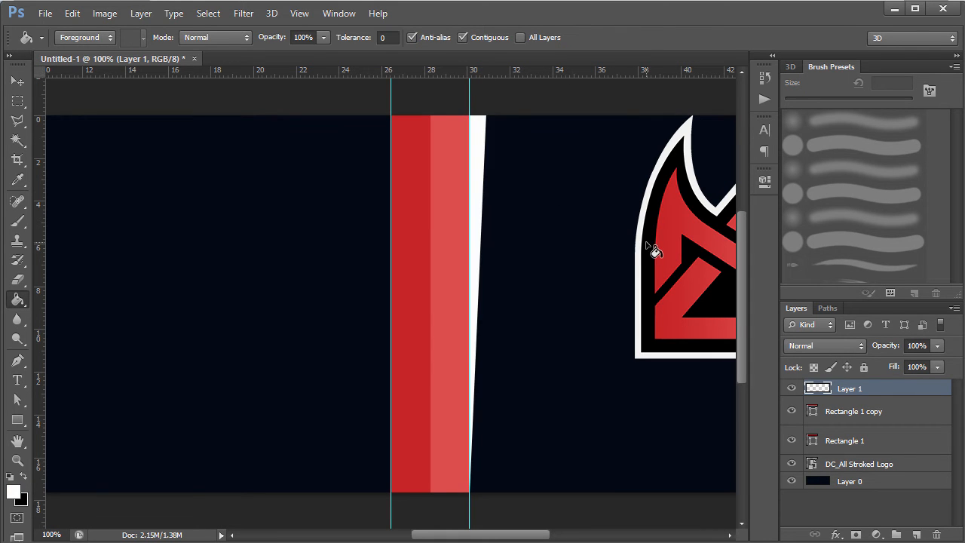
key(ctrl+semicolon)
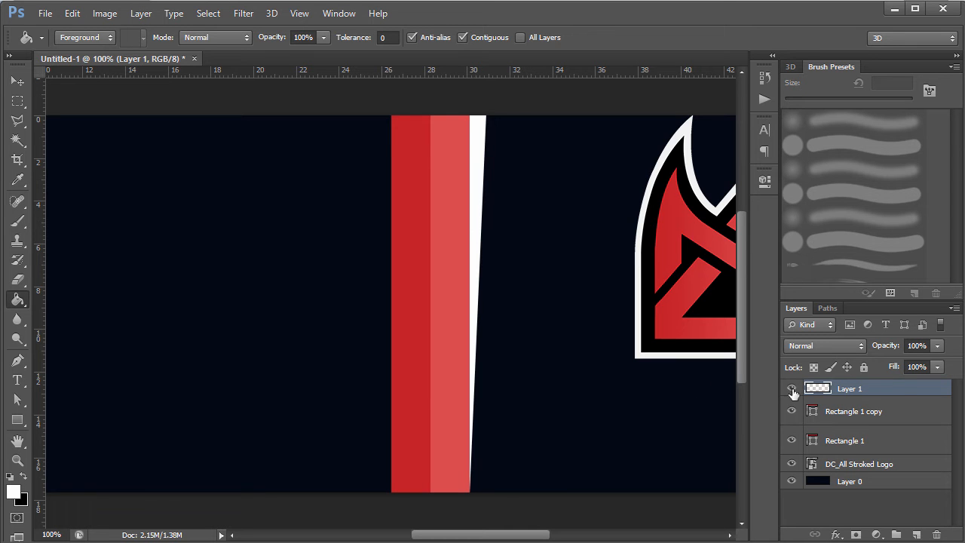
Apply a Color Overlay in very light gray at Normal blend mode and 100% opacity to the white triangle's layer
double_click(890, 392)
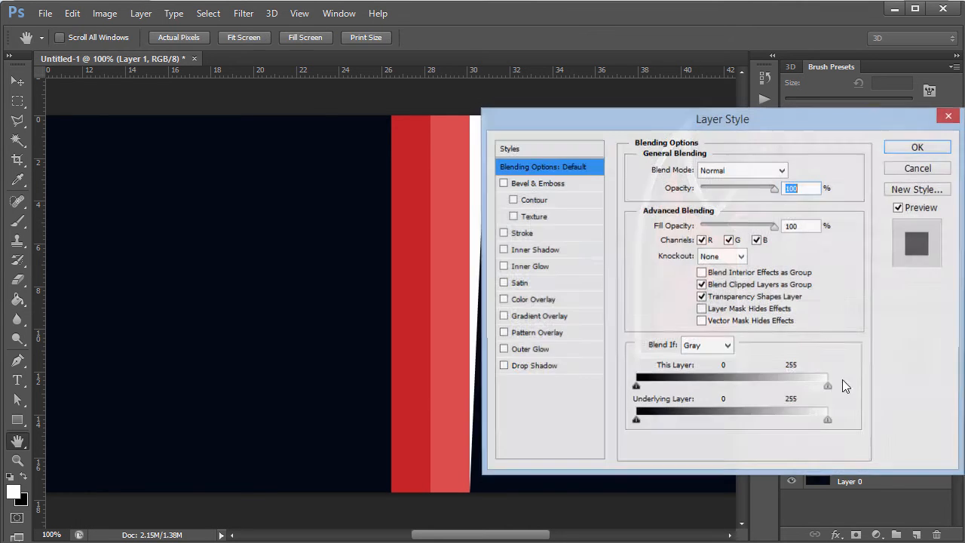
drag(560, 122, 590, 112)
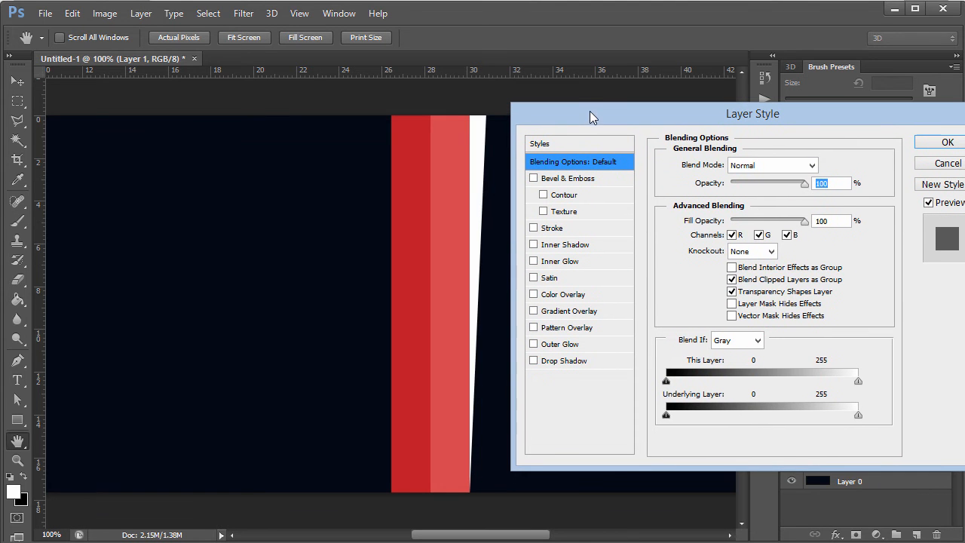
click(562, 295)
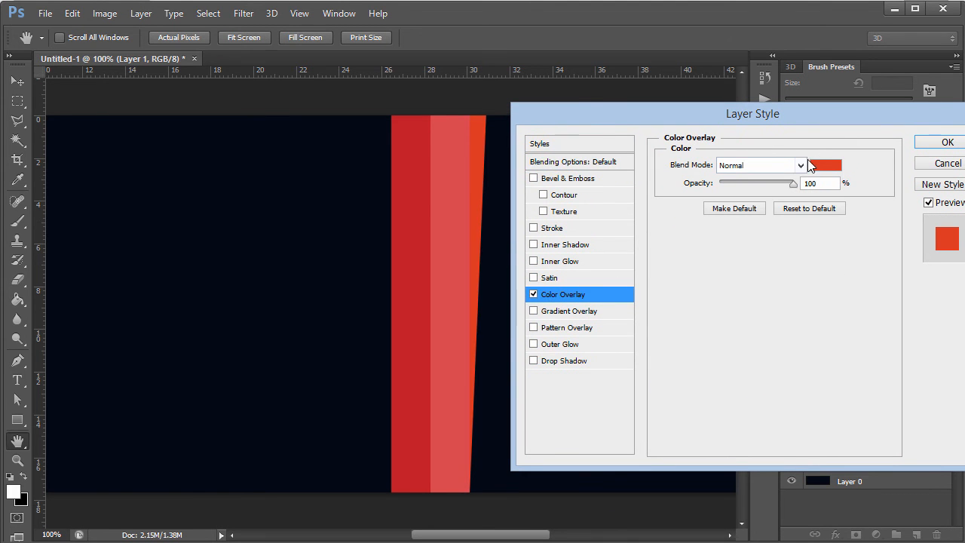
click(820, 165)
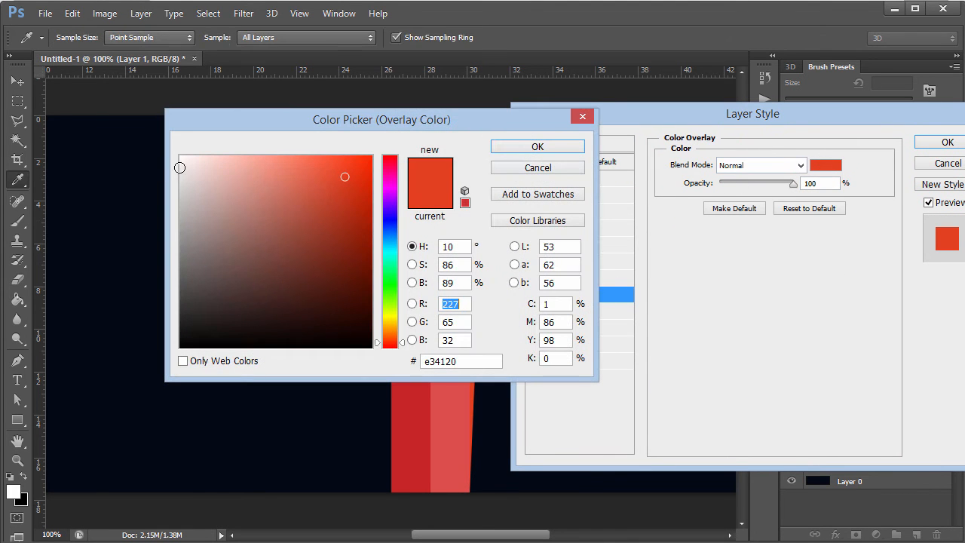
click(181, 171)
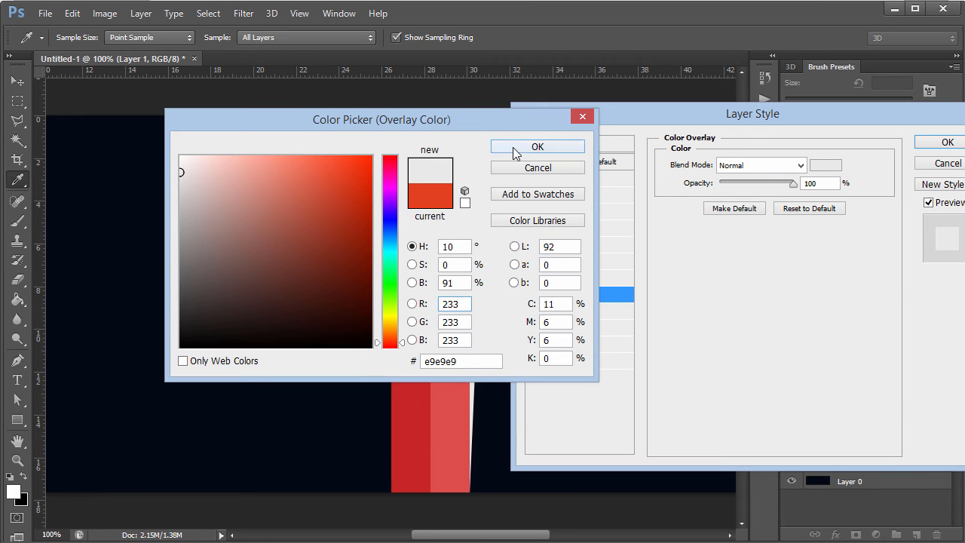
drag(181, 175, 181, 169)
click(542, 148)
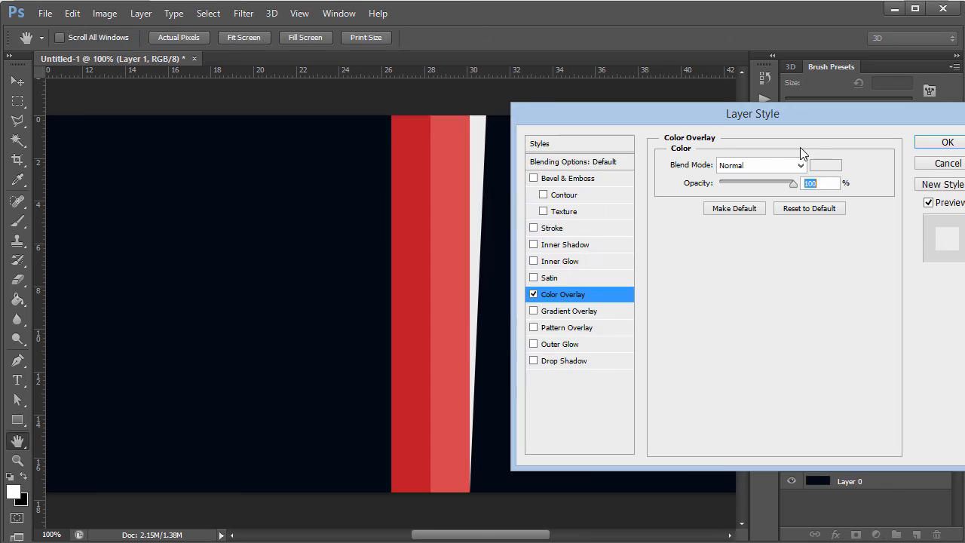
click(948, 144)
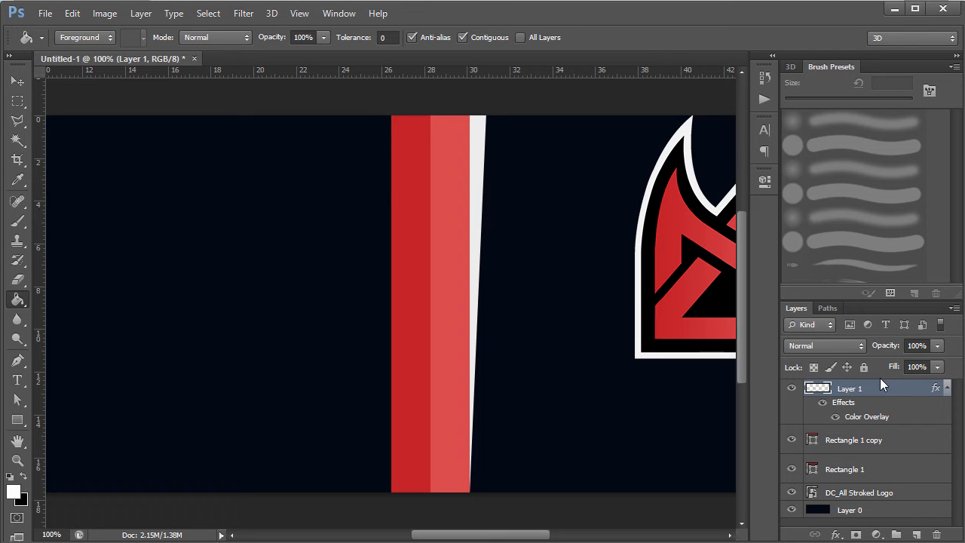
Duplicate the light gray triangle's layer and flip the copy vertically
key(ctrl+j)
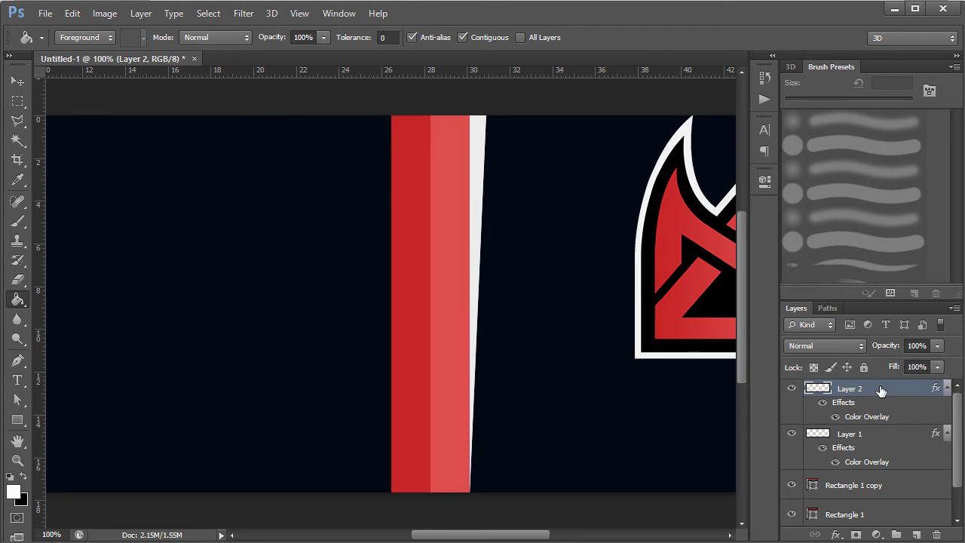
key(ctrl+t)
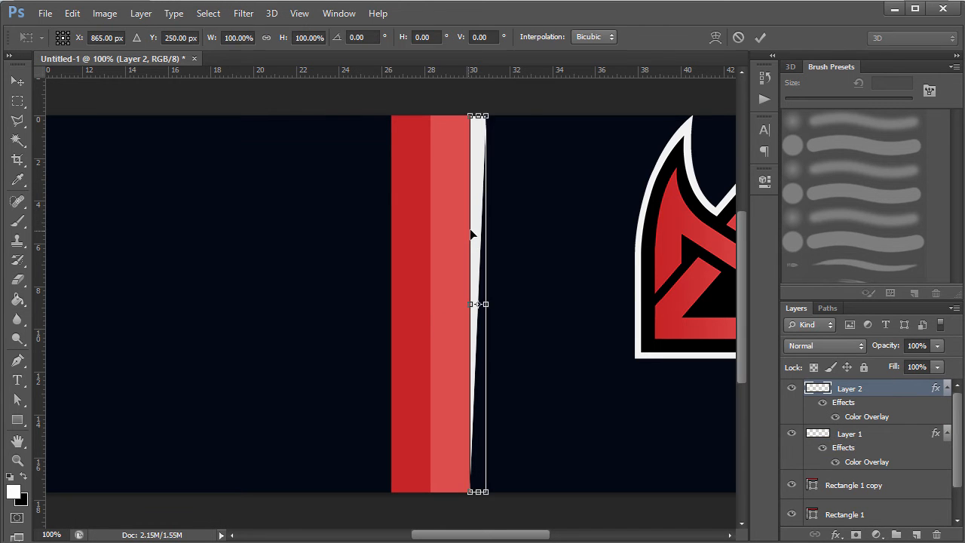
right_click(491, 222)
click(553, 462)
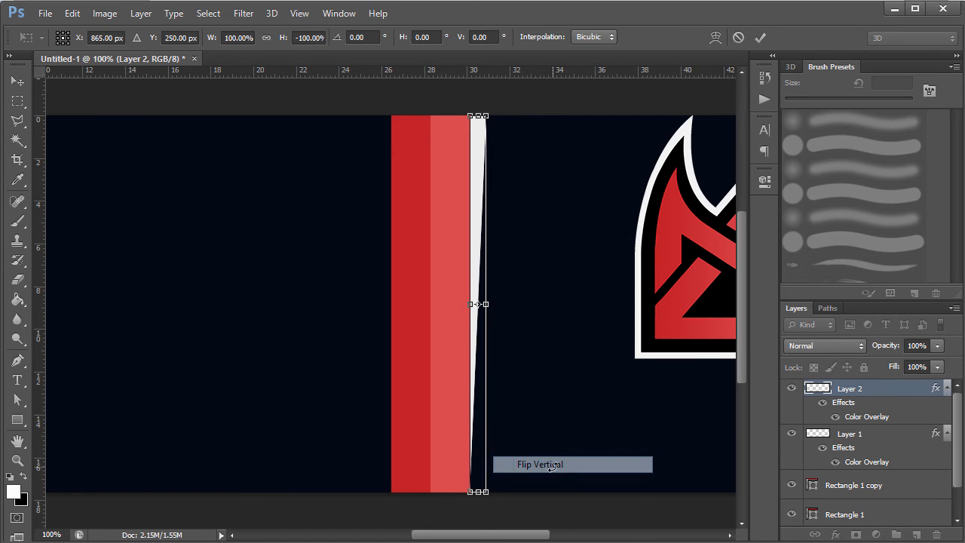
key(Return)
key(g)
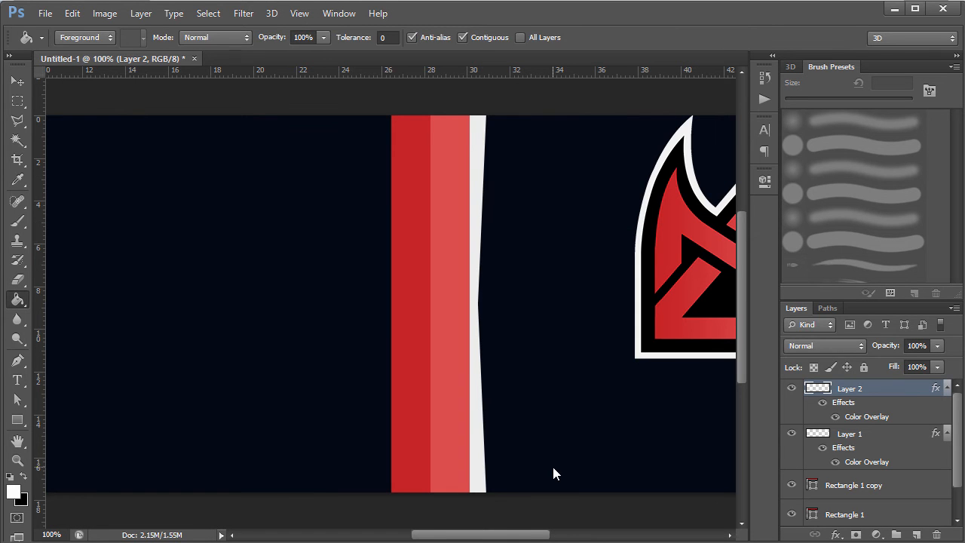
Move the flipped triangle 130 px left, just past the outer edge of the darker red stripe
key(v)
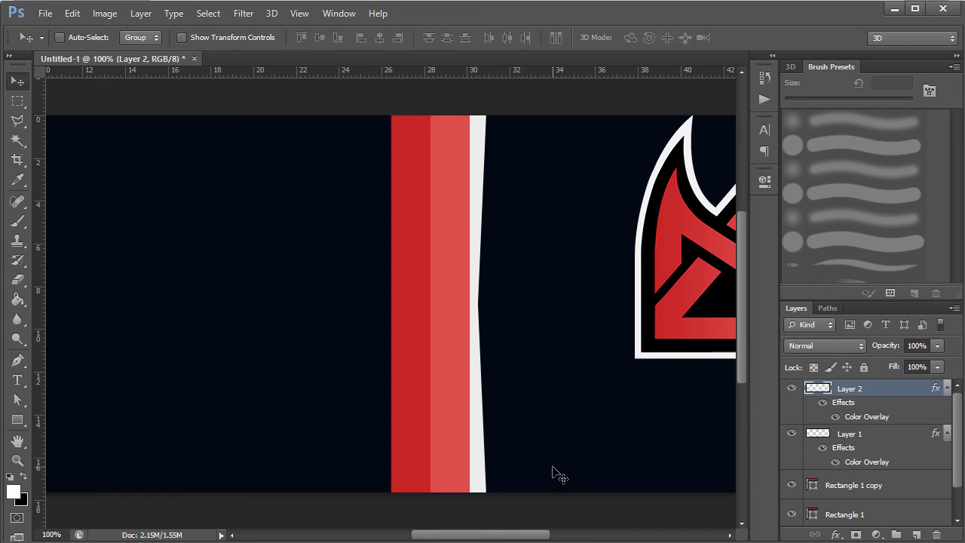
key(shift+Left)
key(shift+Left)
key(shift+Left)
key(shift+Left)
key(shift+Left)
key(shift+Left)
key(shift+Left)
key(shift+Left)
key(shift+Left)
key(shift+Left)
key(shift+Left)
key(shift+Left)
key(shift+Left)
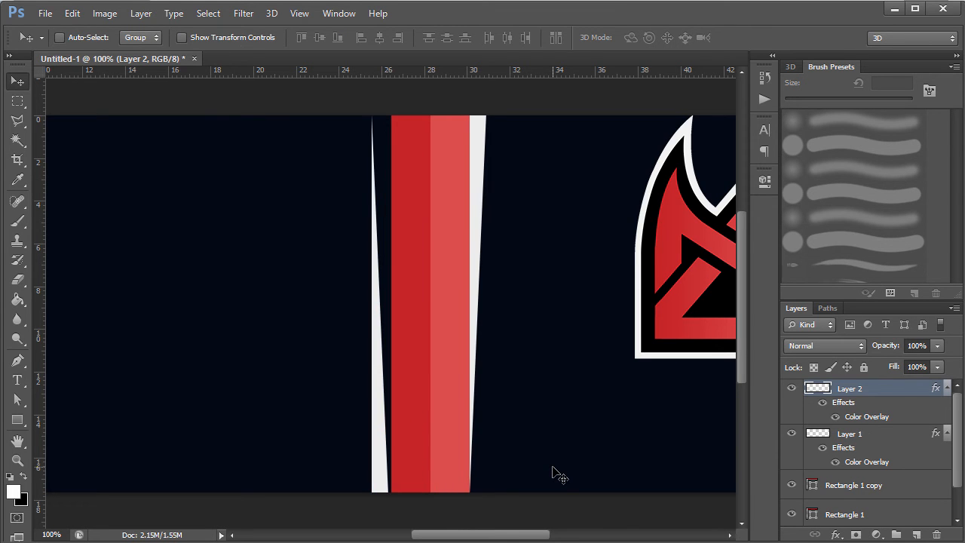
Try rotating the flipped triangle slightly clockwise and nudging it toward the darker stripe, and delete this copy
key(ctrl+t)
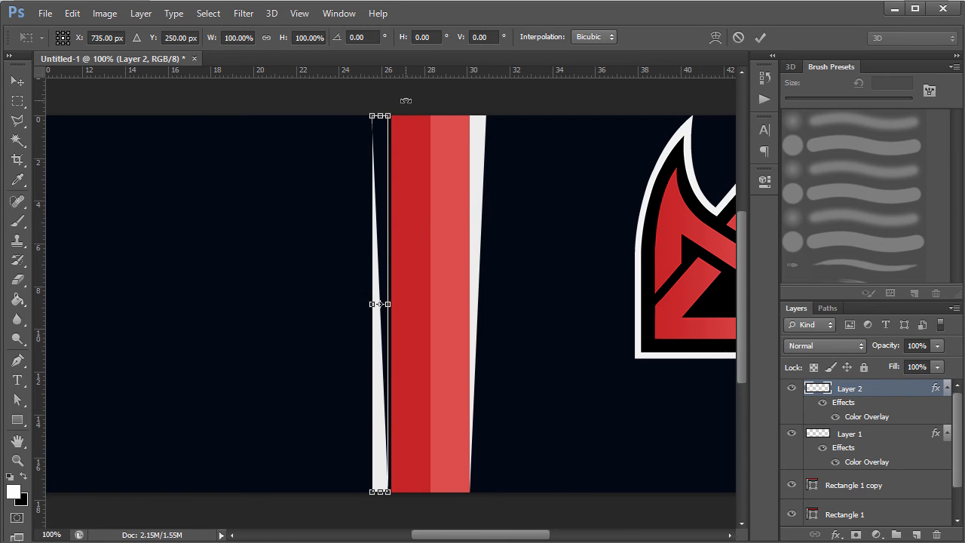
drag(409, 101, 420, 103)
key(Return)
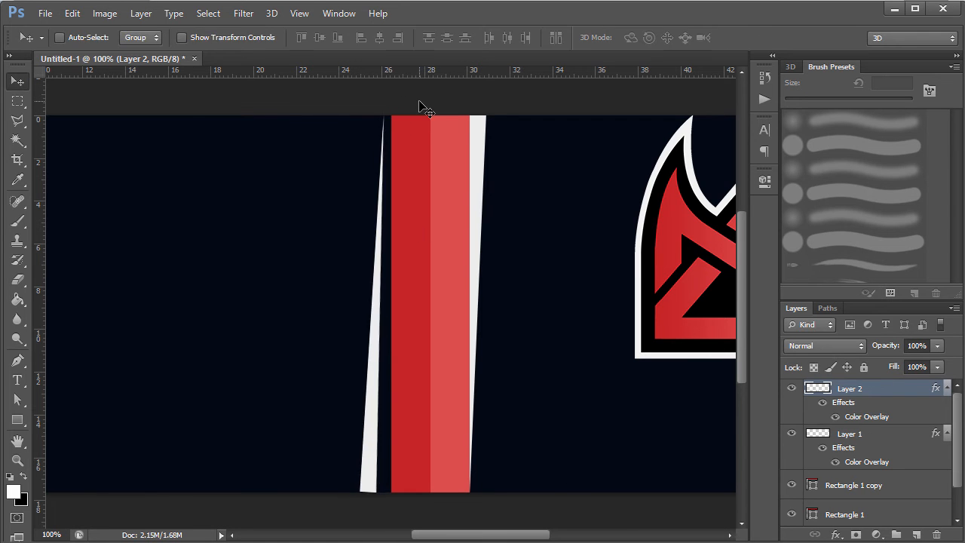
key(Right)
key(Right)
key(Right)
key(Right)
key(Right)
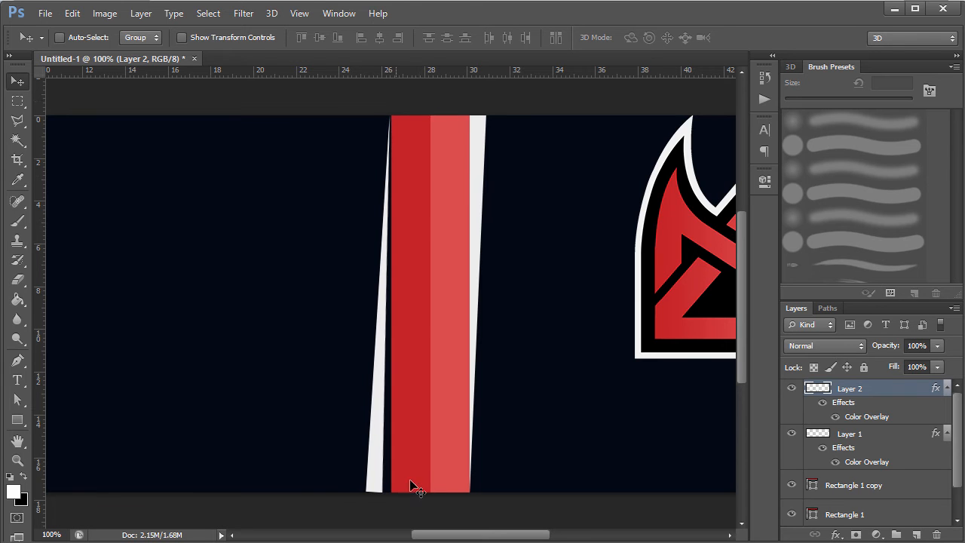
key(Delete)
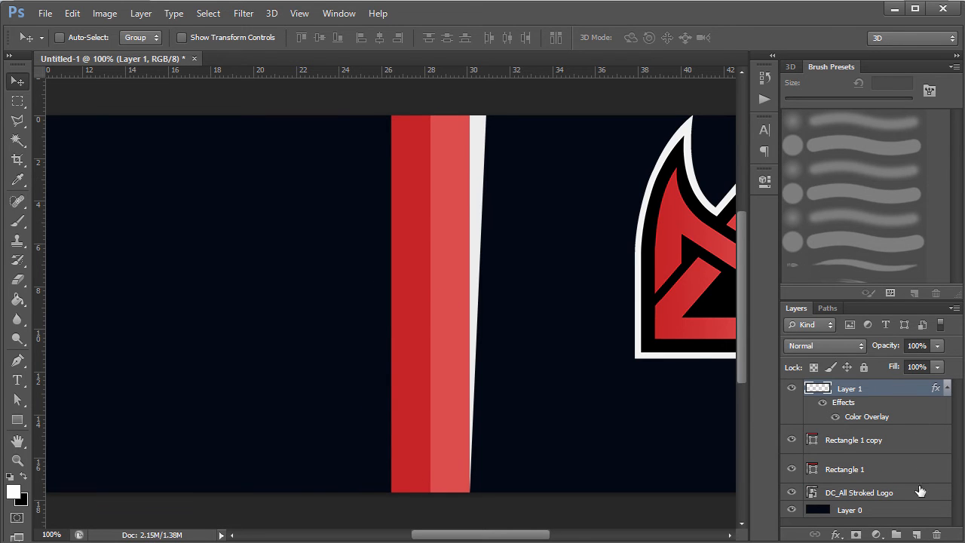
On a new layer, draw a closed narrow triangular path from the darker stripe's top-left corner to the canvas's bottom edge and convert it to a selection
click(917, 535)
click(17, 360)
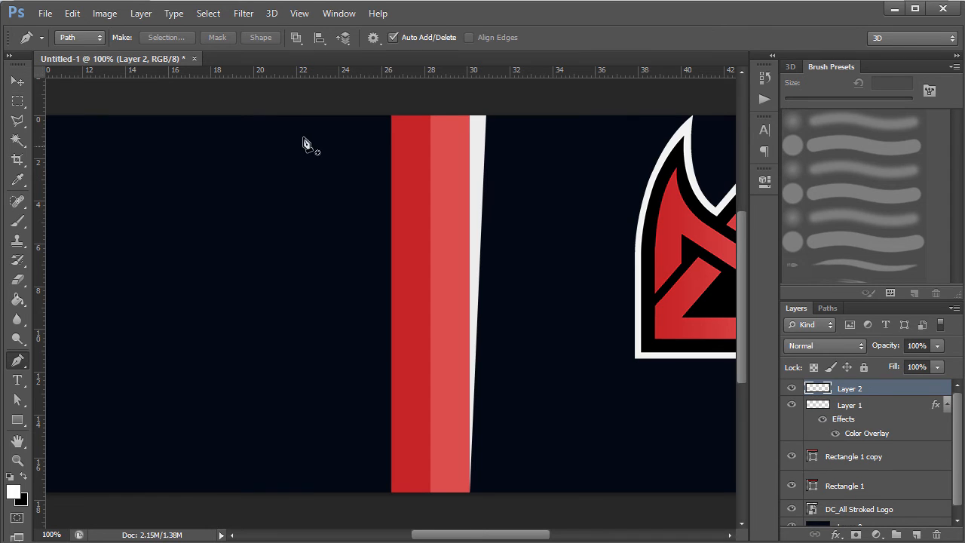
key(ctrl+semicolon)
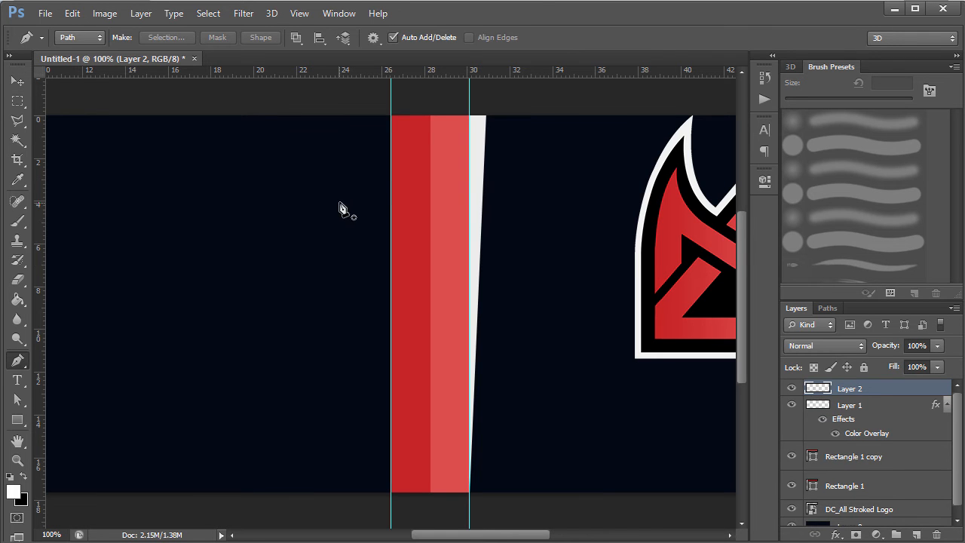
click(391, 116)
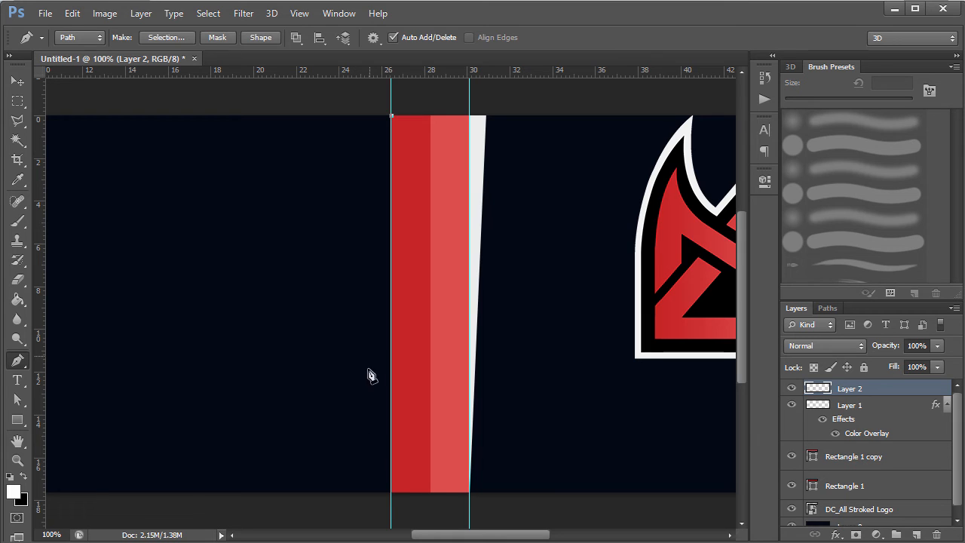
click(375, 493)
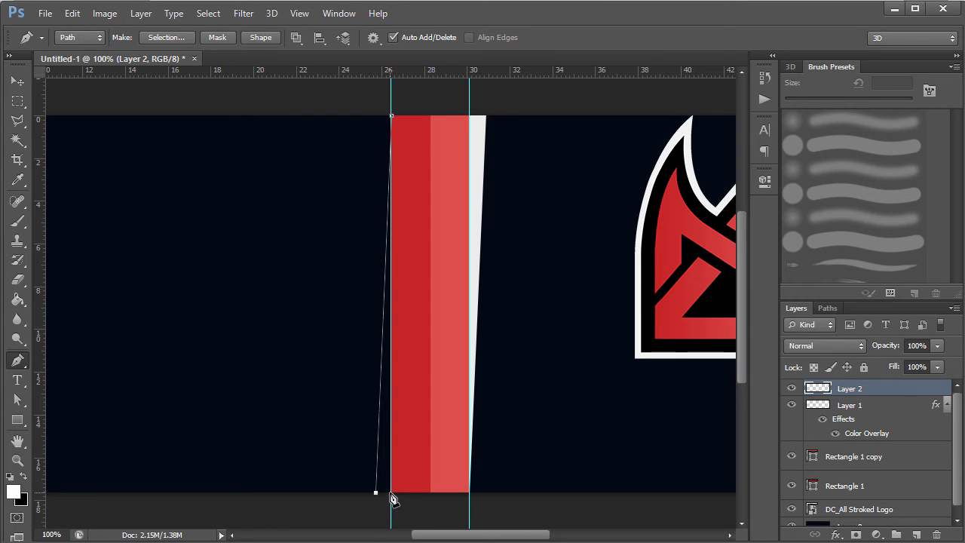
click(391, 493)
click(392, 116)
key(ctrl+Return)
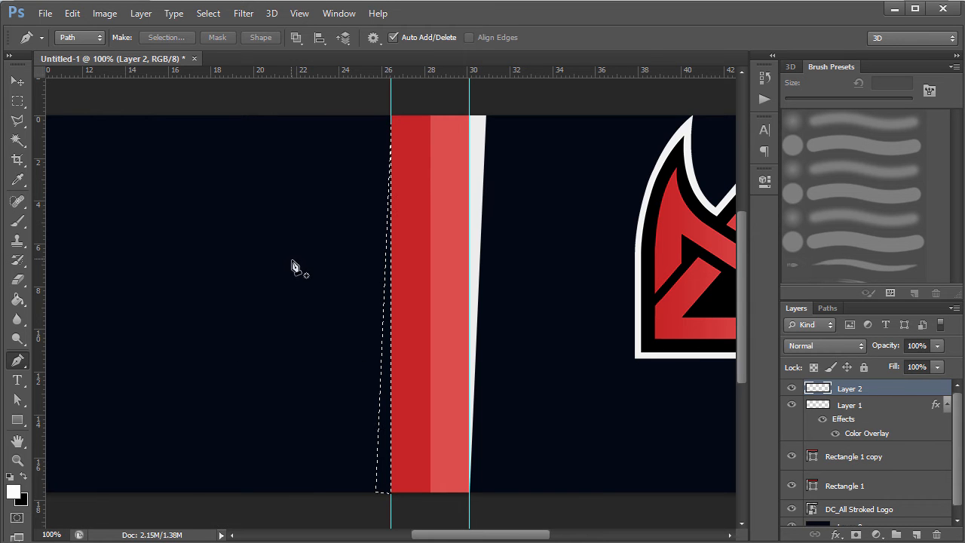
Fill the new triangular selection beside the darker stripe with white, clear the selection and hide the guides
key(g)
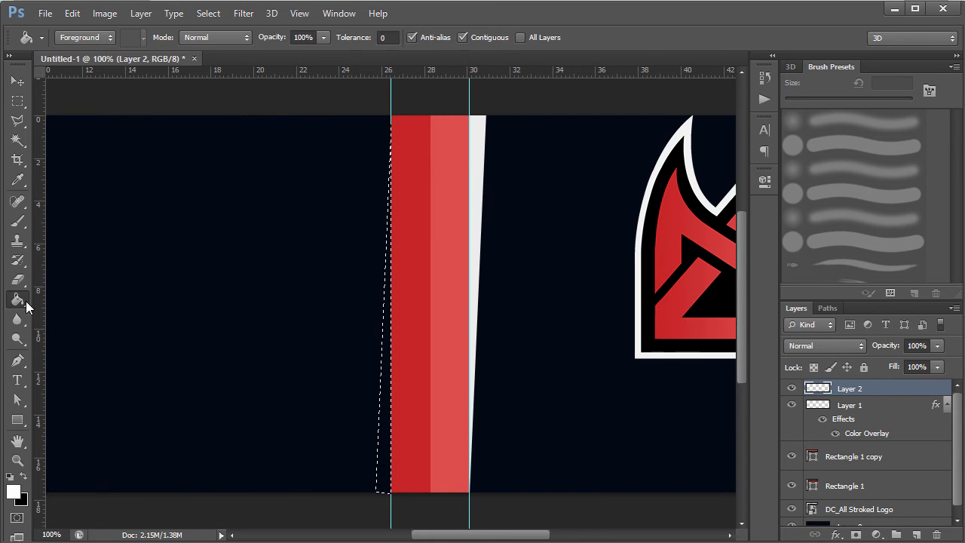
click(388, 411)
key(ctrl+d)
key(ctrl+semicolon)
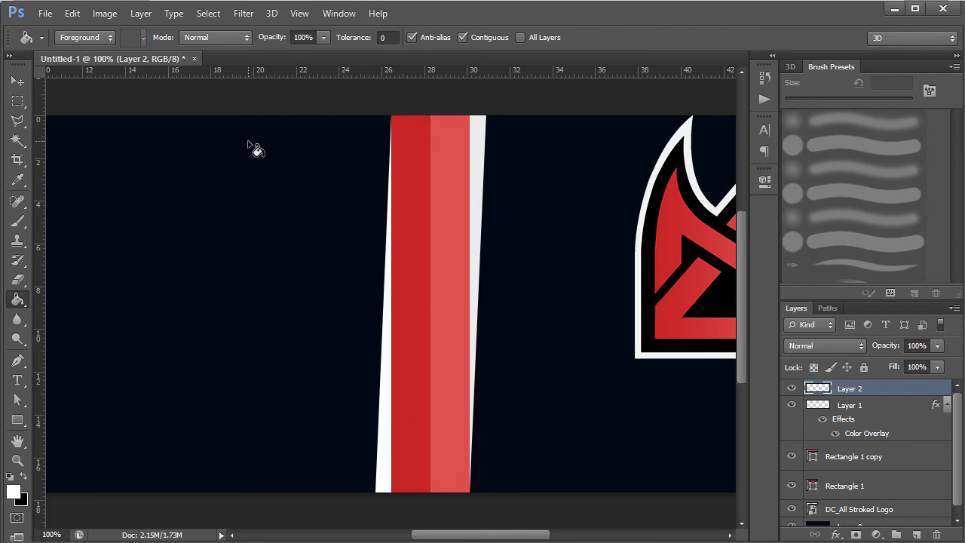
Group the two triangle layers and both stripe rectangles, and name the group "Element 1"
key(v)
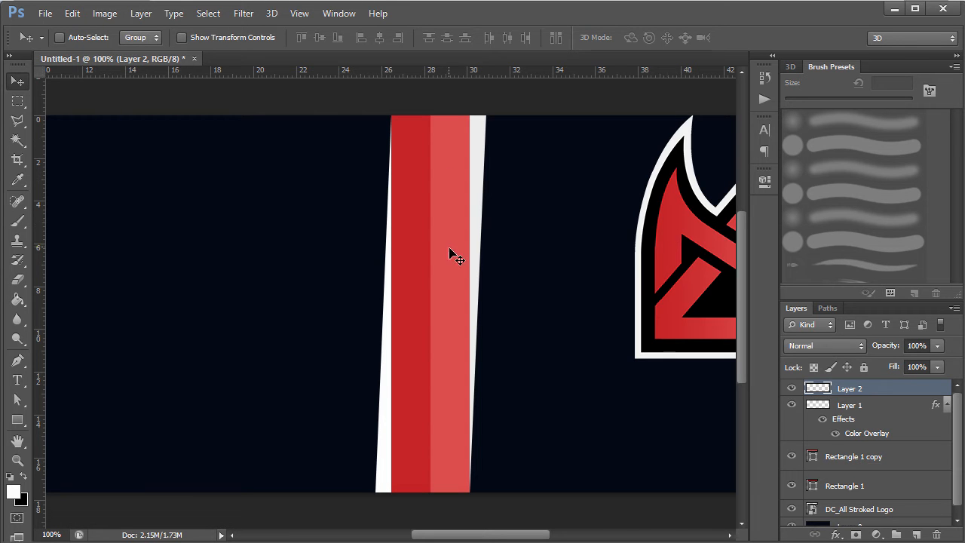
click(947, 406)
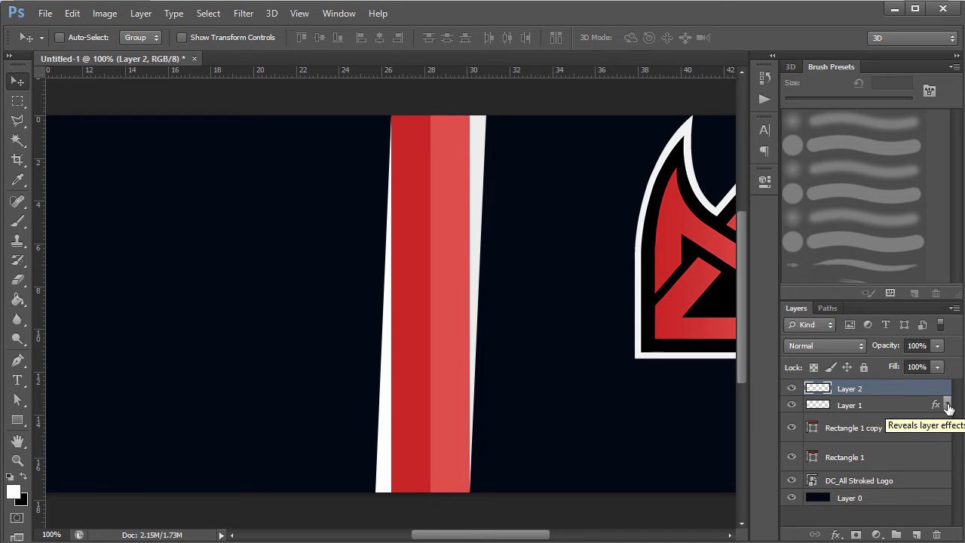
shift+click(884, 461)
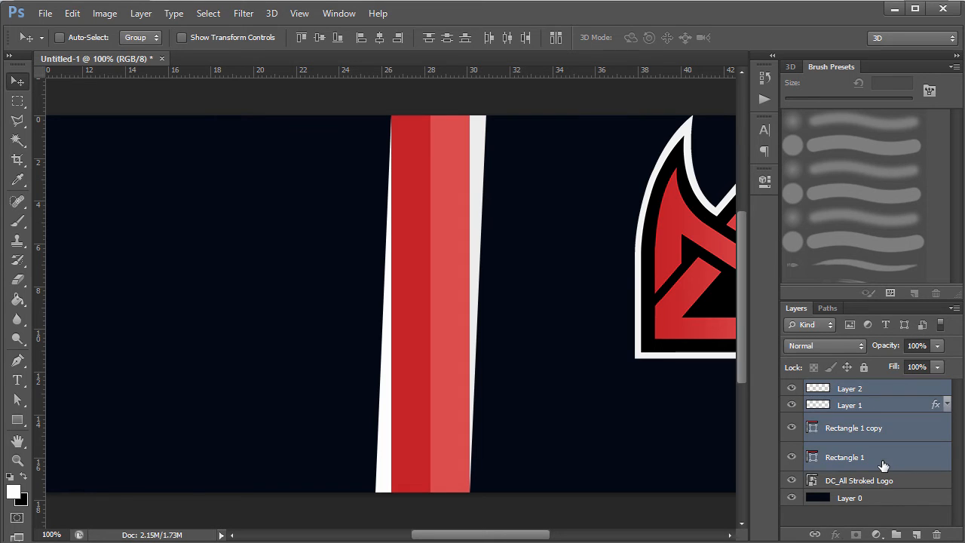
key(ctrl+g)
double_click(852, 388)
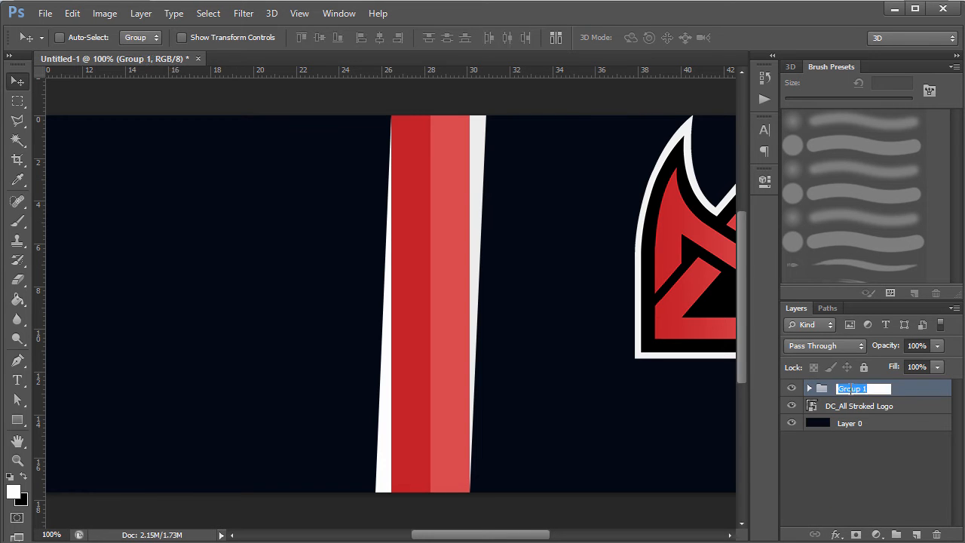
text(Element 1)
key(Return)
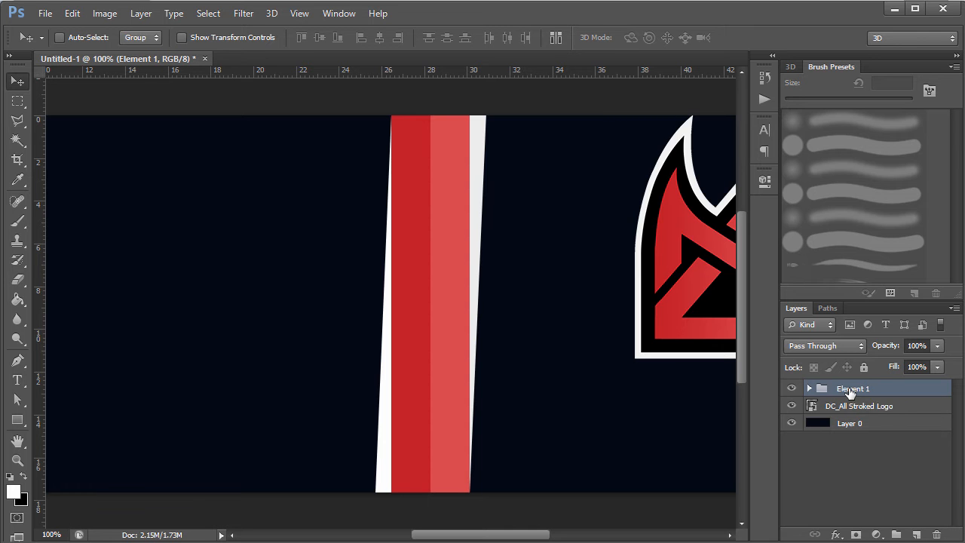
Hide the DC_All Stroked Logo layer and rotate the Element 1 group by -29.40°
key(ctrl+0)
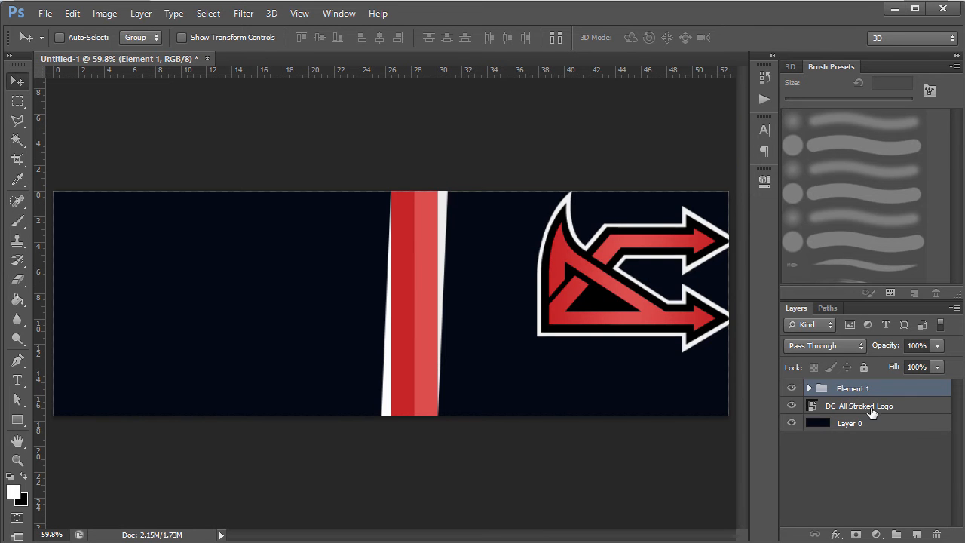
click(791, 405)
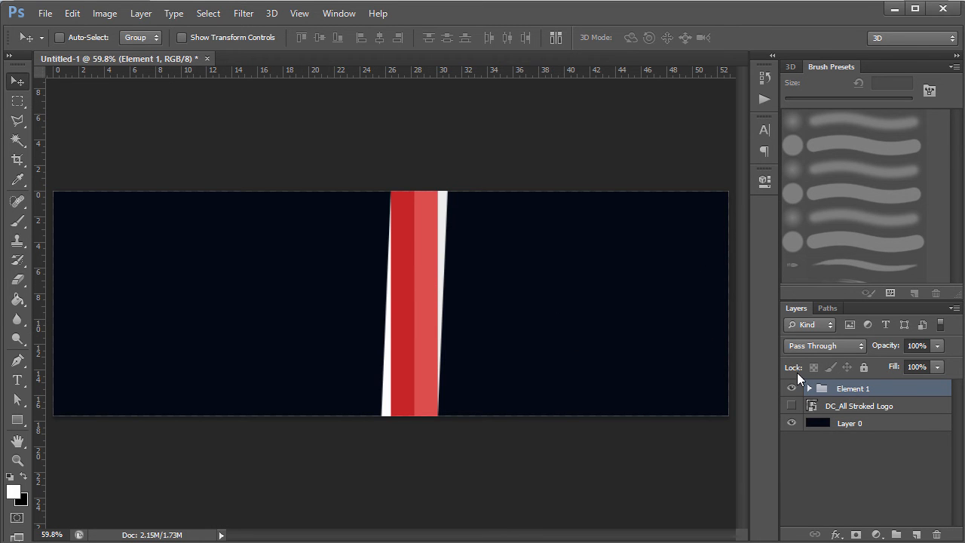
key(ctrl+t)
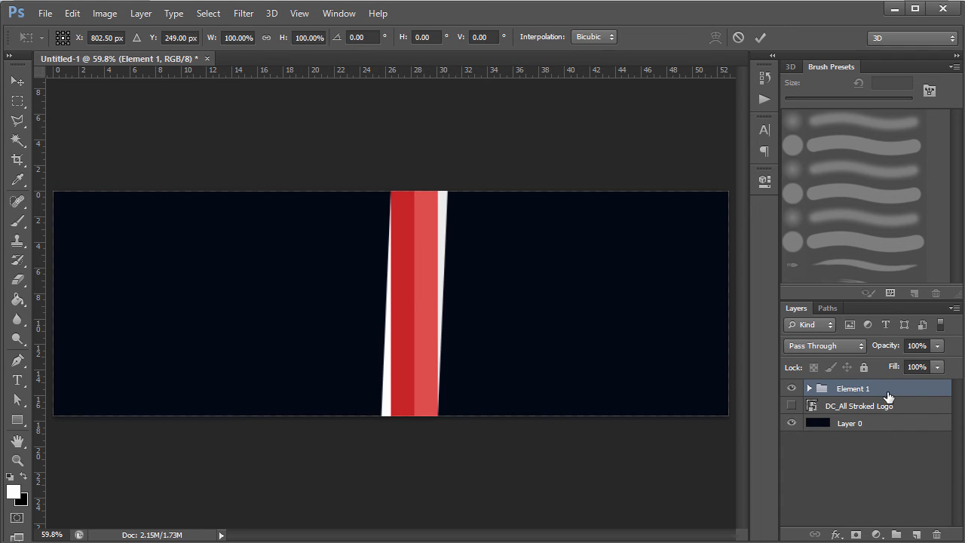
drag(488, 166, 421, 155)
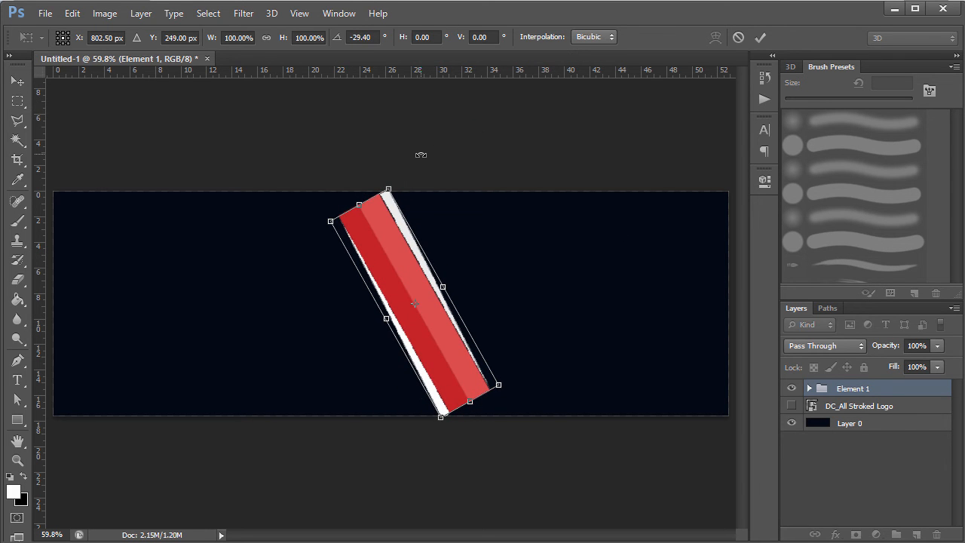
key(Return)
Move the rotated Element 1 group left into the left half of the banner
drag(379, 285, 247, 280)
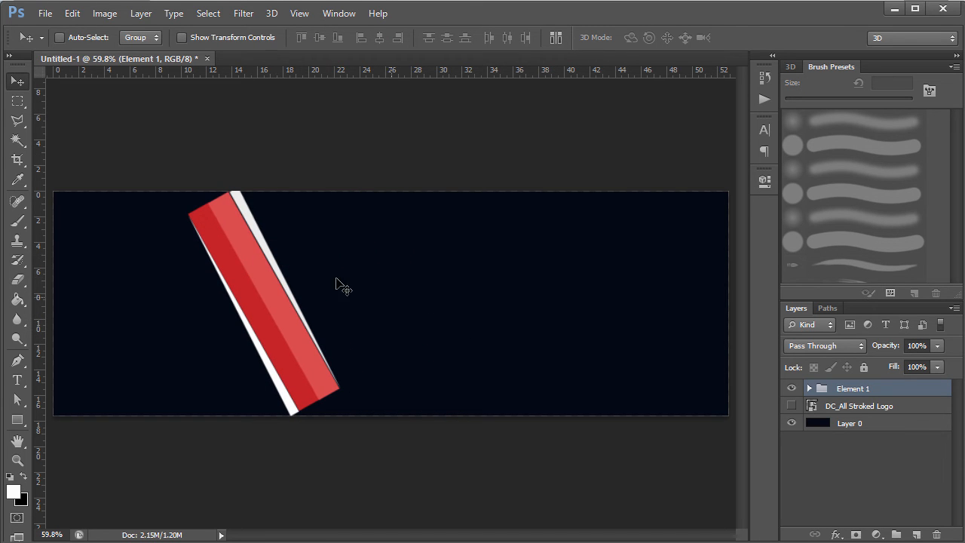
scroll(226, 238, up, 5)
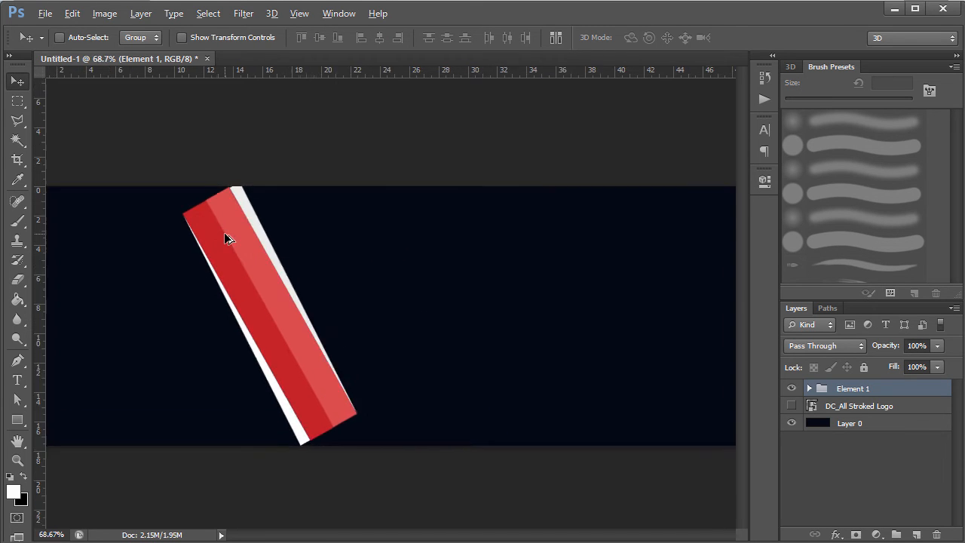
scroll(274, 250, down, 5)
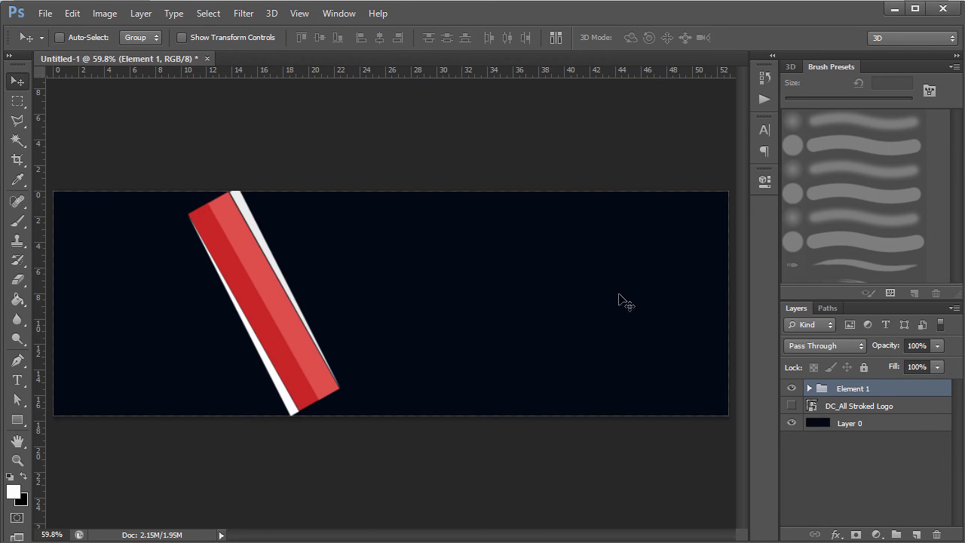
Move Layer 2 and Layer 1 below Rectangle 1 inside the Element 1 group
click(809, 389)
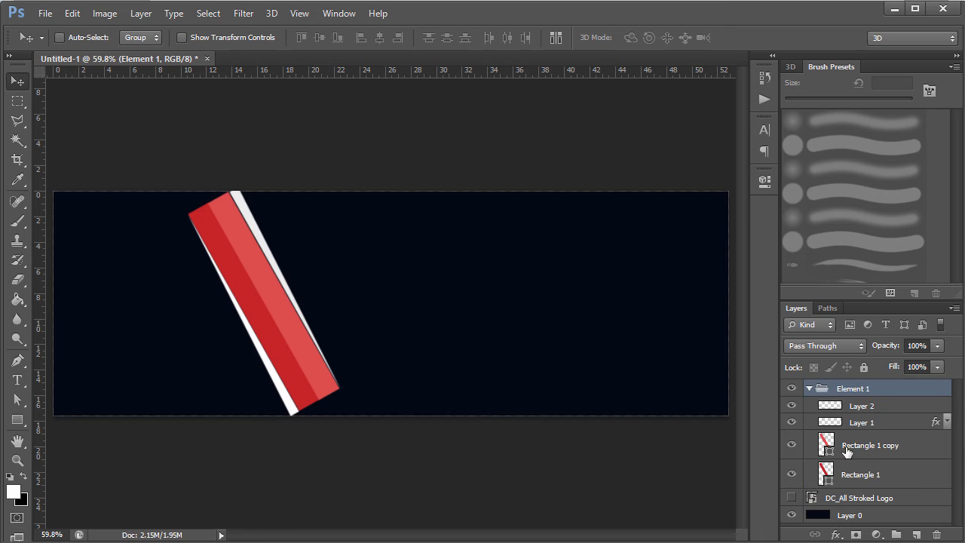
click(875, 405)
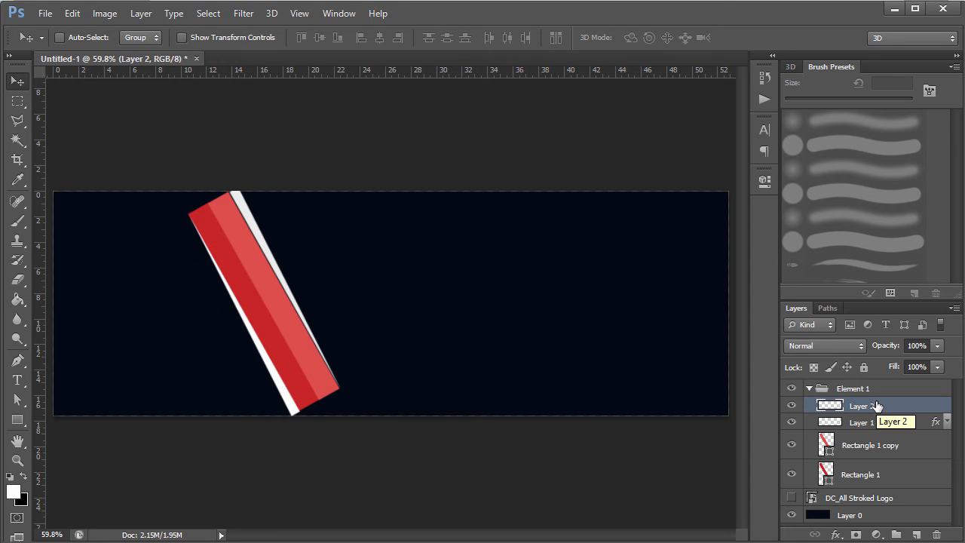
shift+click(892, 423)
drag(889, 423, 882, 491)
Select the Layer 1 triangle and nudge it slightly closer to the lighter red stripe
click(905, 413)
click(895, 443)
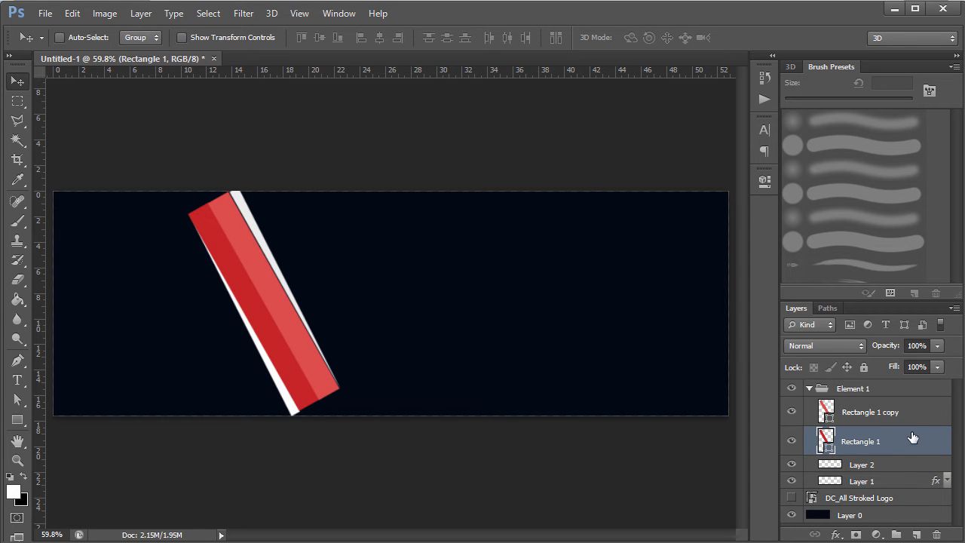
click(907, 422)
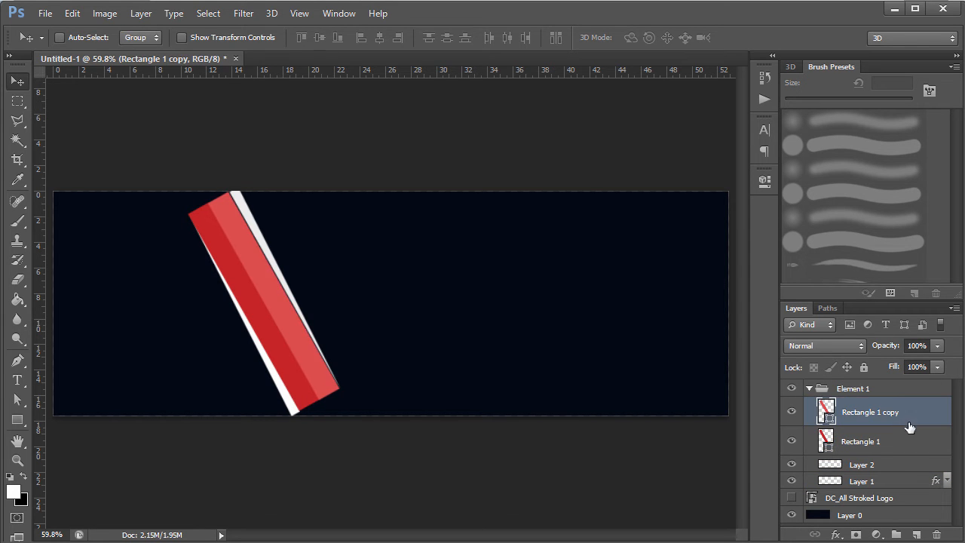
click(903, 463)
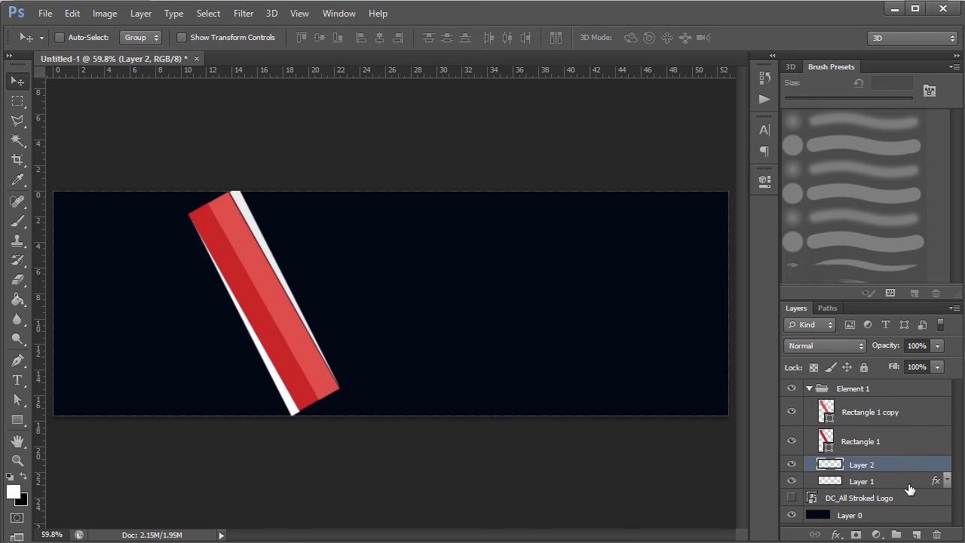
click(908, 481)
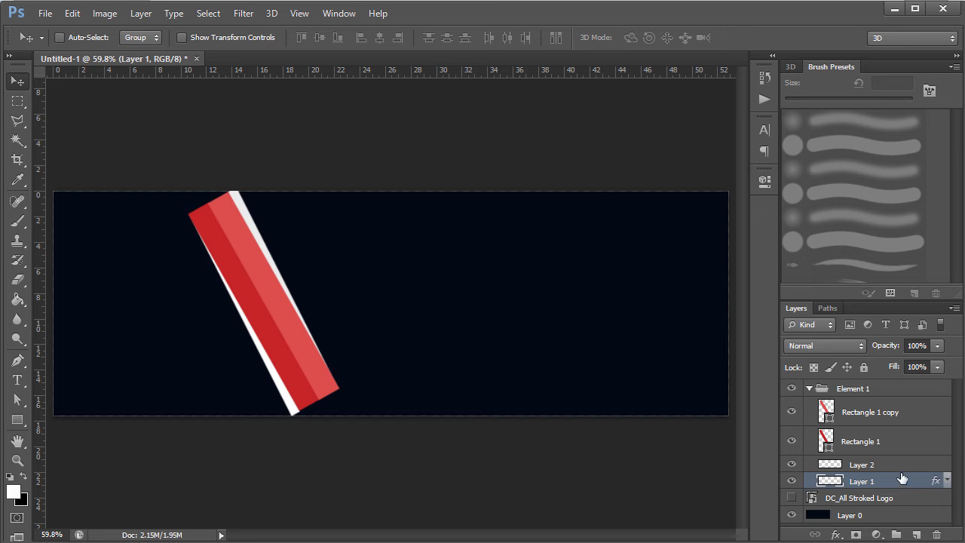
Copy the layer style from Layer 1 and paste it onto Layer 2
right_click(901, 481)
click(763, 228)
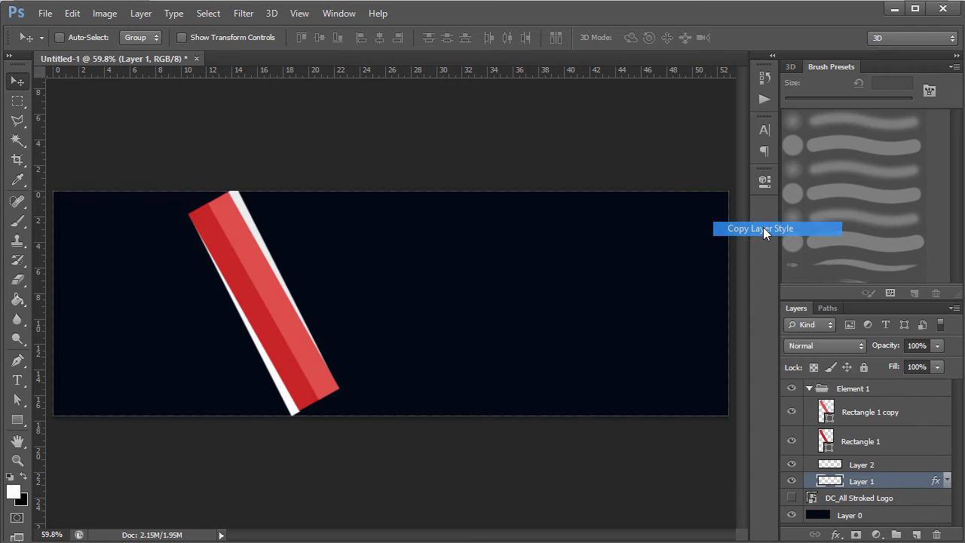
click(886, 466)
right_click(886, 465)
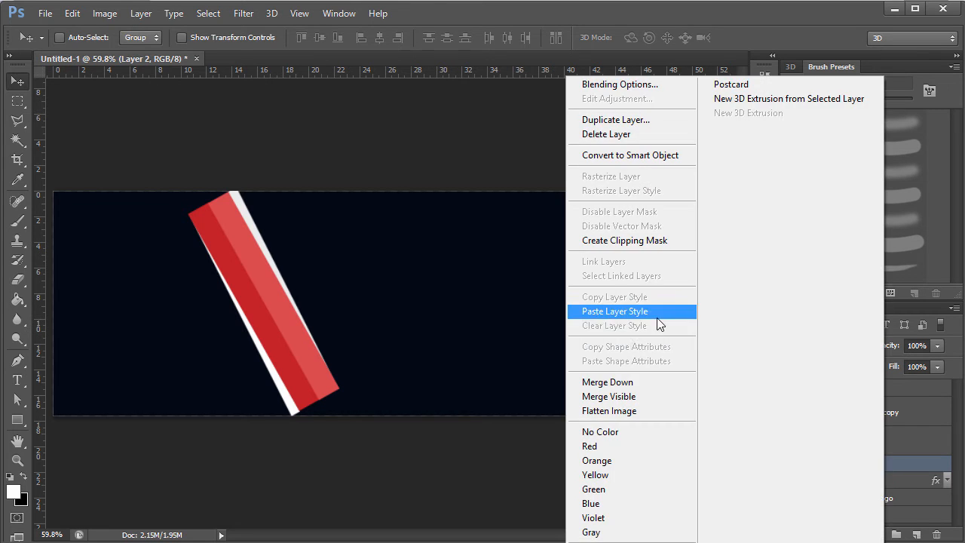
click(617, 312)
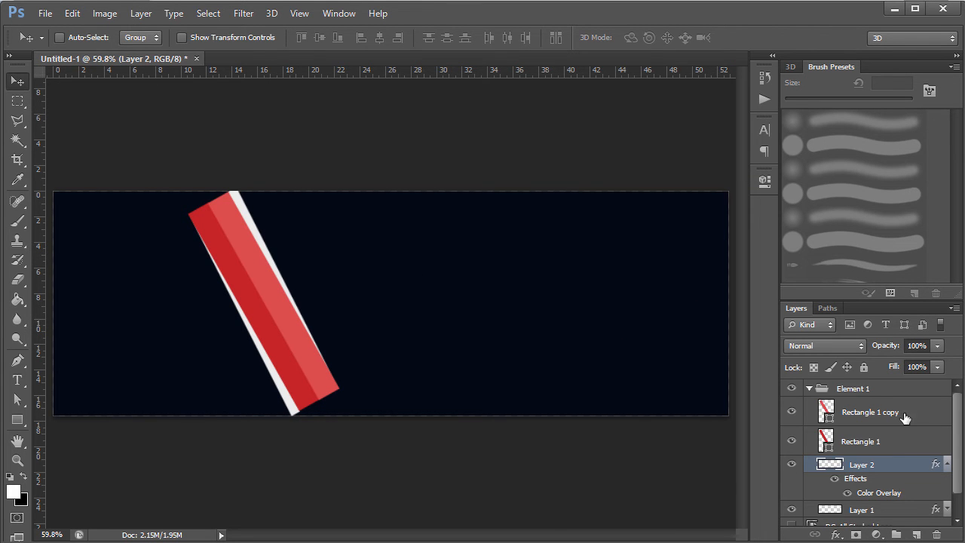
Scale up the Element 1 group around its centre until the stripes span the banner's full height
click(865, 392)
key(ctrl+t)
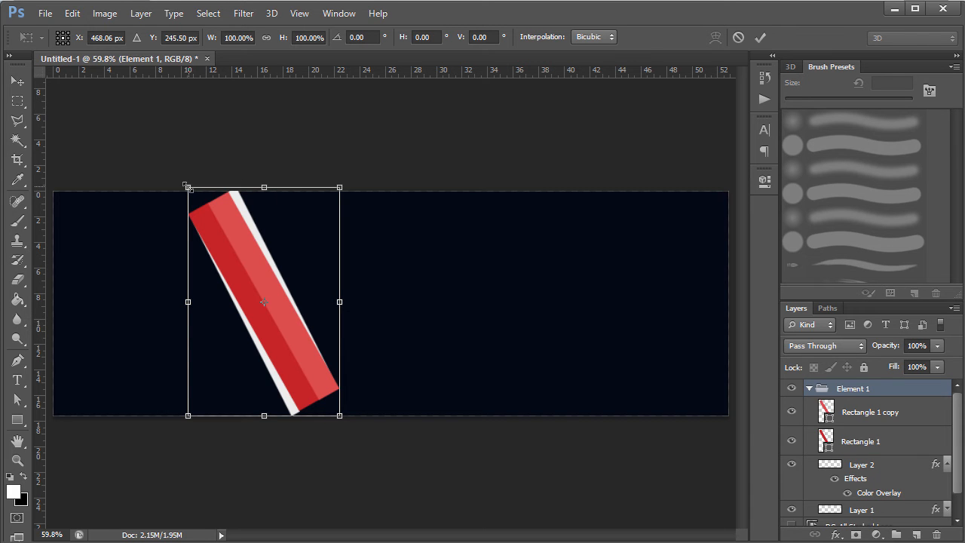
drag(185, 184, 126, 132)
key(Return)
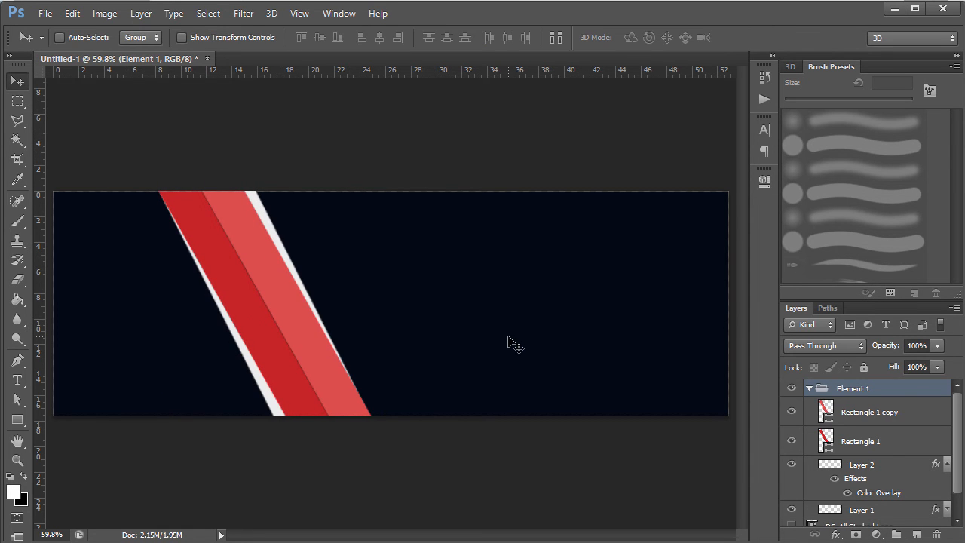
Nudge the Layer 2 and Layer 1 accents slightly inward against the red stripes
key(ctrl+plus)
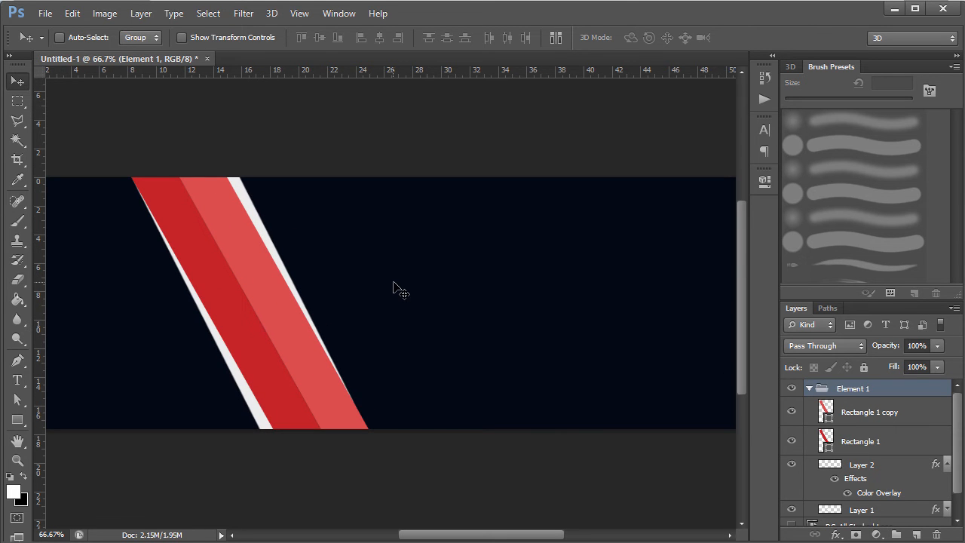
click(905, 442)
click(903, 425)
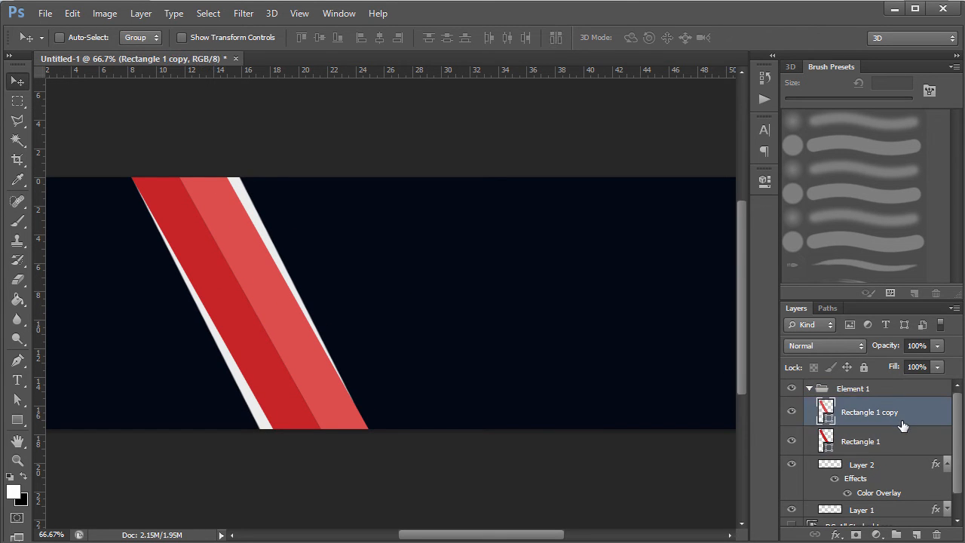
click(899, 464)
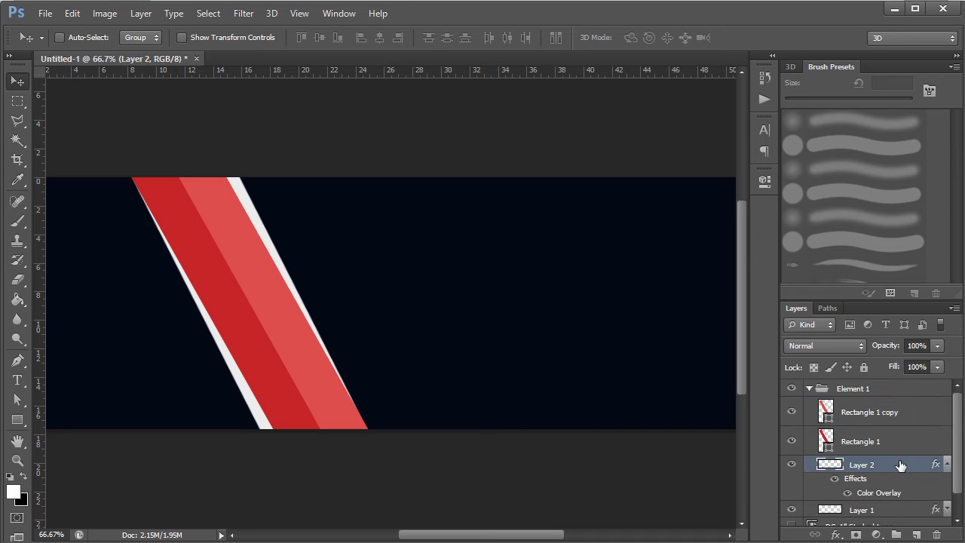
click(901, 511)
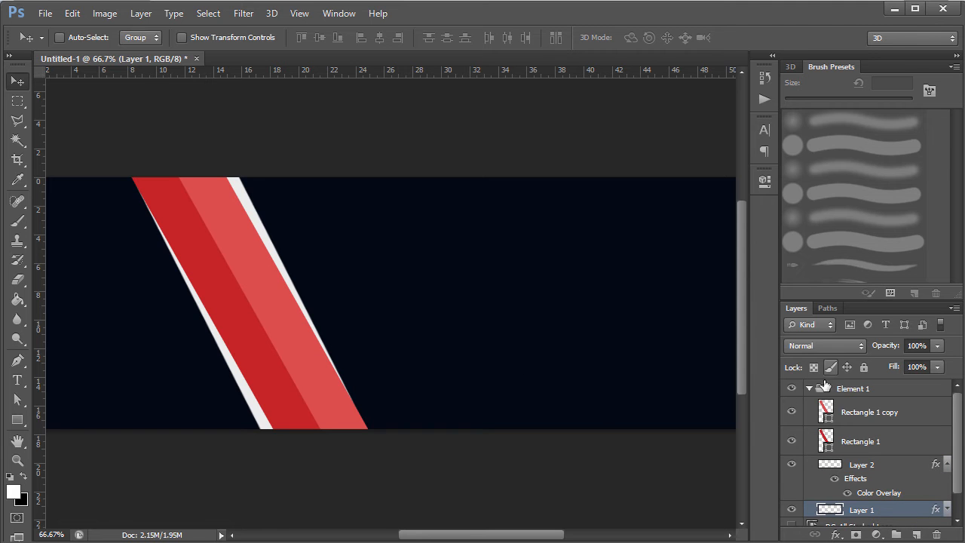
key(ctrl+0)
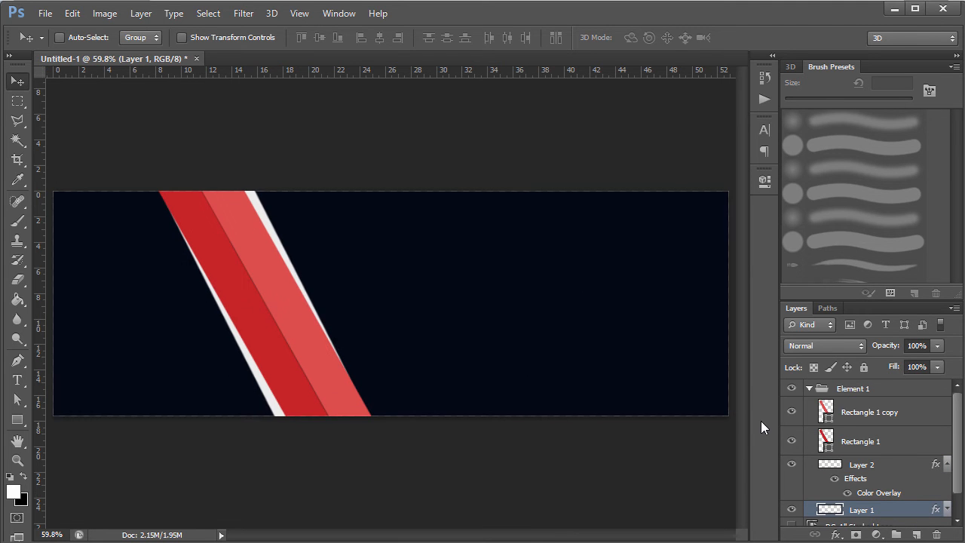
Collapse the Element 1 group and narrow it horizontally around its centre for a steeper slant
click(809, 388)
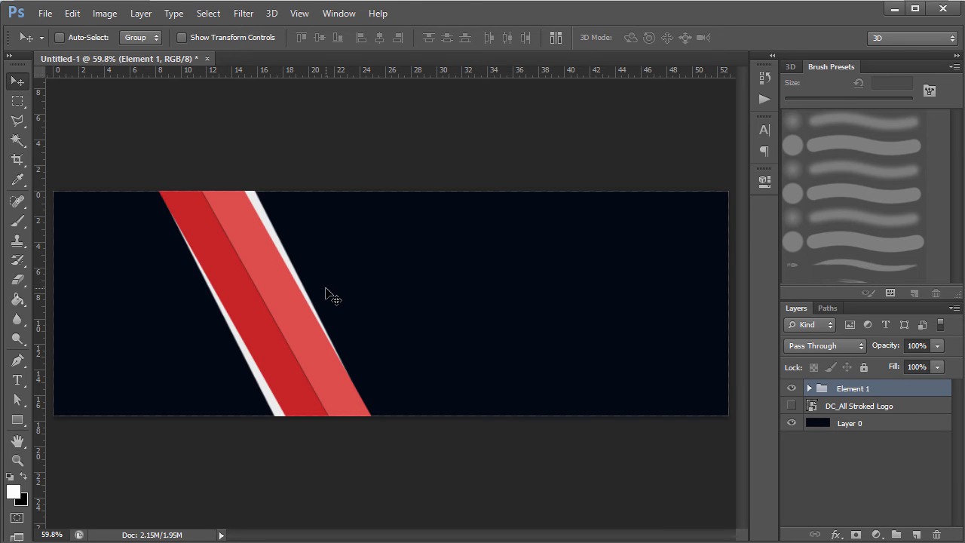
key(ctrl+t)
drag(386, 302, 347, 305)
key(Return)
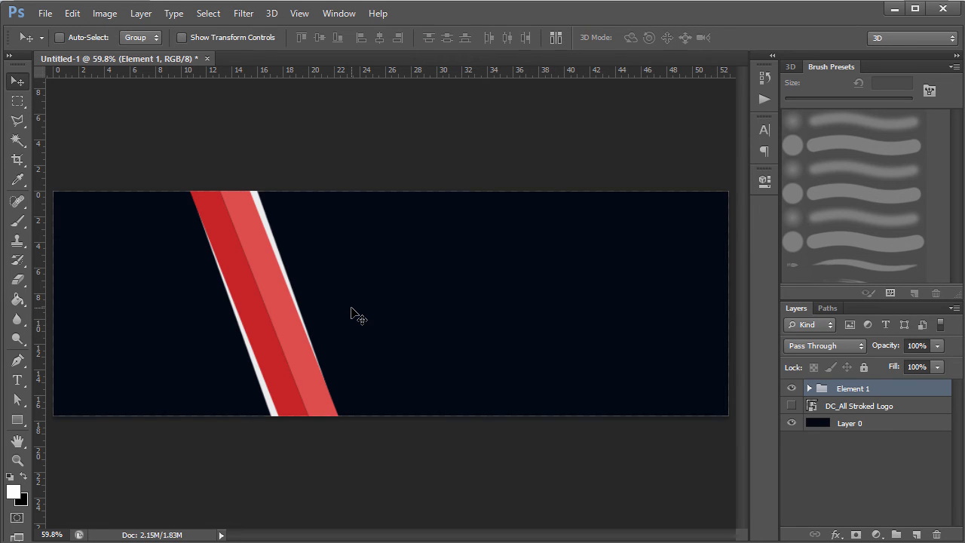
Duplicate the Element 1 group and shift the duplicate left until it runs past the banner's left edge
key(ctrl+j)
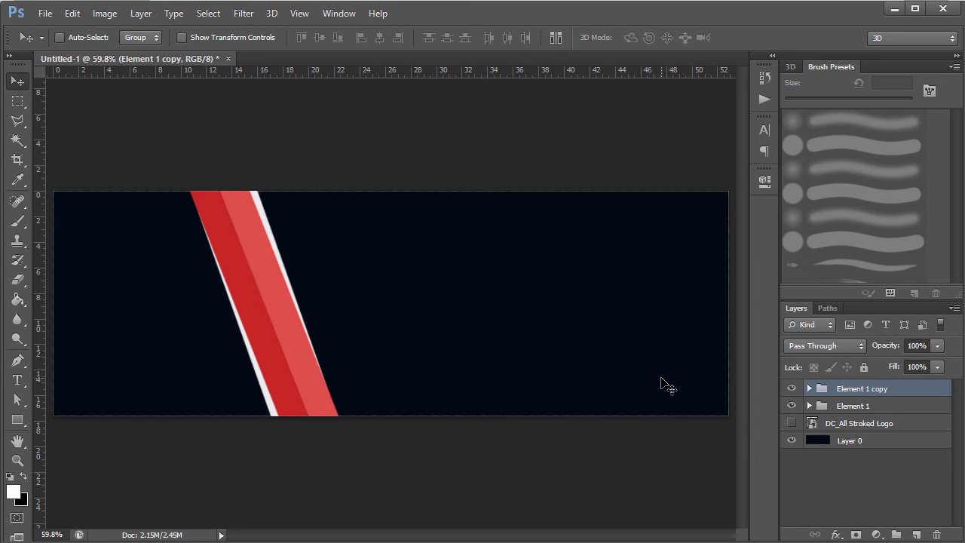
key(shift+Left)
key(shift+Left)
key(shift+Left)
key(shift+Left)
key(shift+Left)
key(shift+Left)
key(shift+Left)
key(shift+Left)
key(shift+Left)
key(shift+Left)
key(shift+Left)
key(shift+Left)
key(shift+Left)
key(shift+Left)
key(shift+Left)
key(shift+Left)
key(shift+Left)
key(shift+Left)
key(shift+Left)
key(shift+Left)
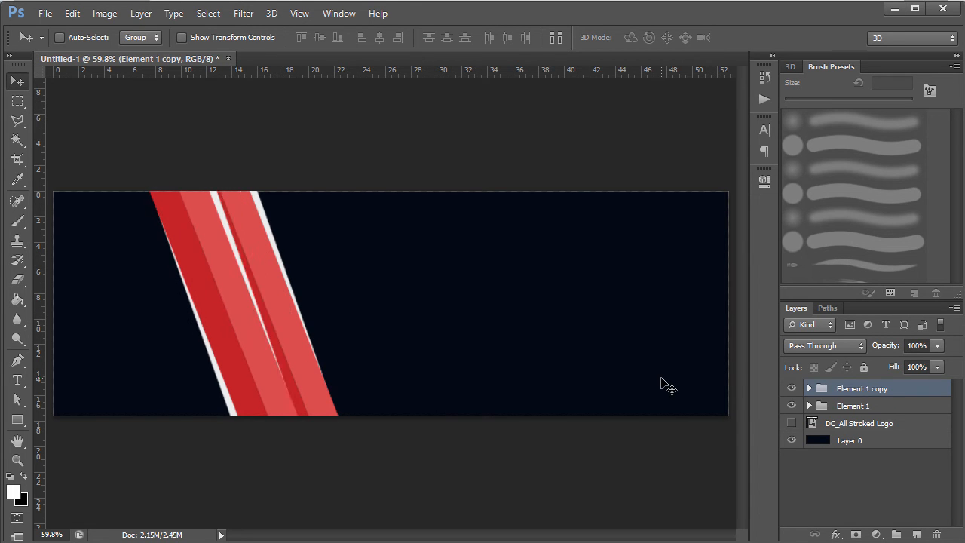
key(shift+Left)
key(shift+Left)
key(shift+Left)
key(shift+Left)
key(shift+Left)
key(shift+Left)
key(shift+Left)
key(shift+Left)
key(shift+Left)
key(shift+Left)
key(shift+Left)
key(shift+Left)
key(shift+Left)
key(shift+Left)
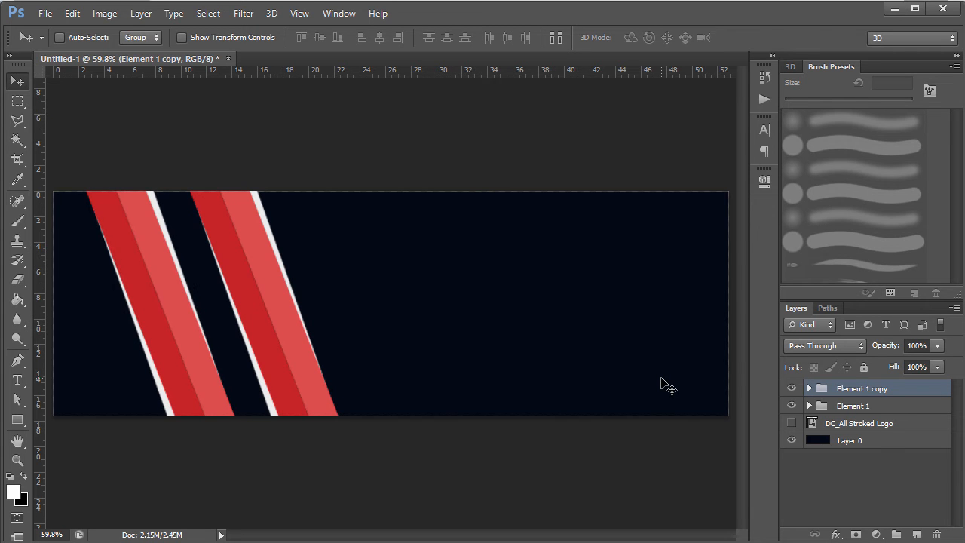
key(shift+Left)
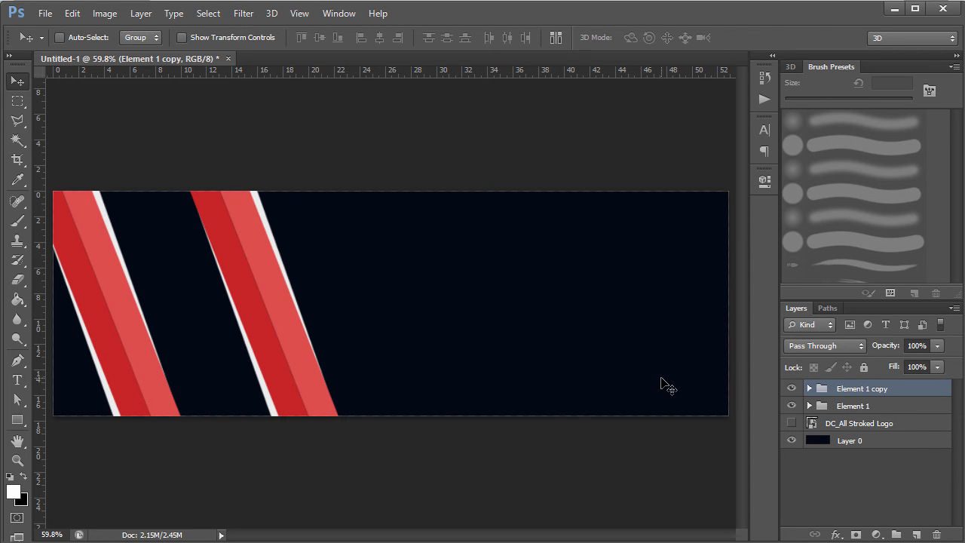
Widen the duplicated stripe group horizontally around its centre
key(ctrl+t)
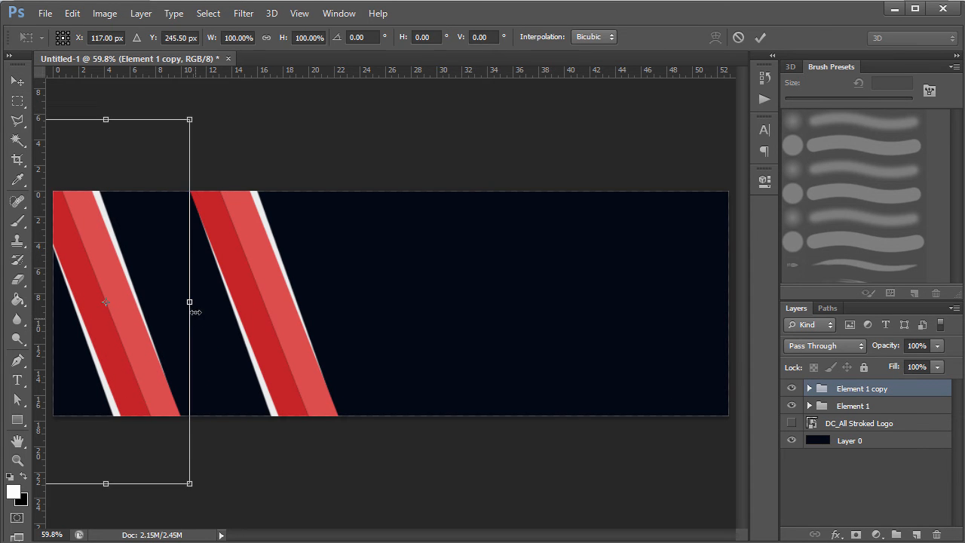
drag(190, 302, 213, 302)
key(Return)
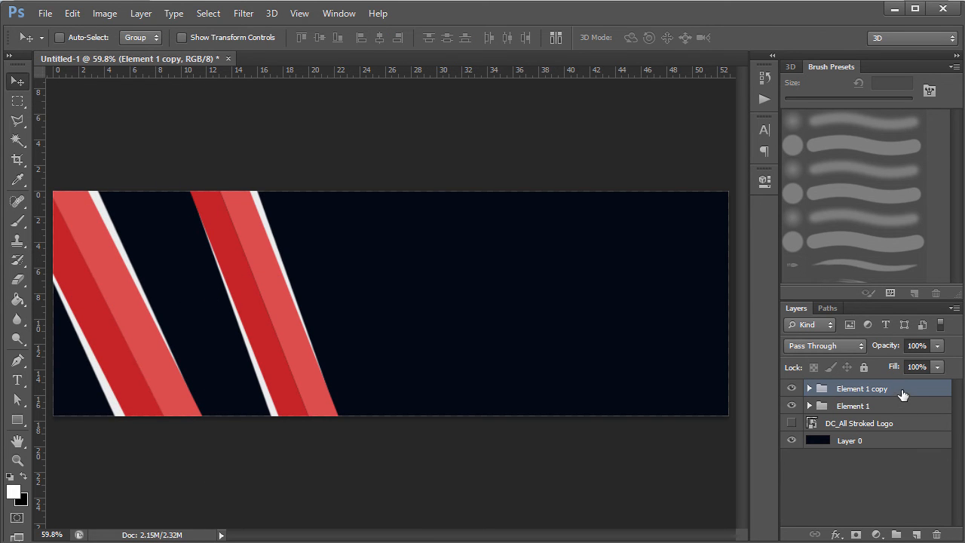
Delete the original Element 1 group and duplicate the remaining Element 1 copy group
click(904, 407)
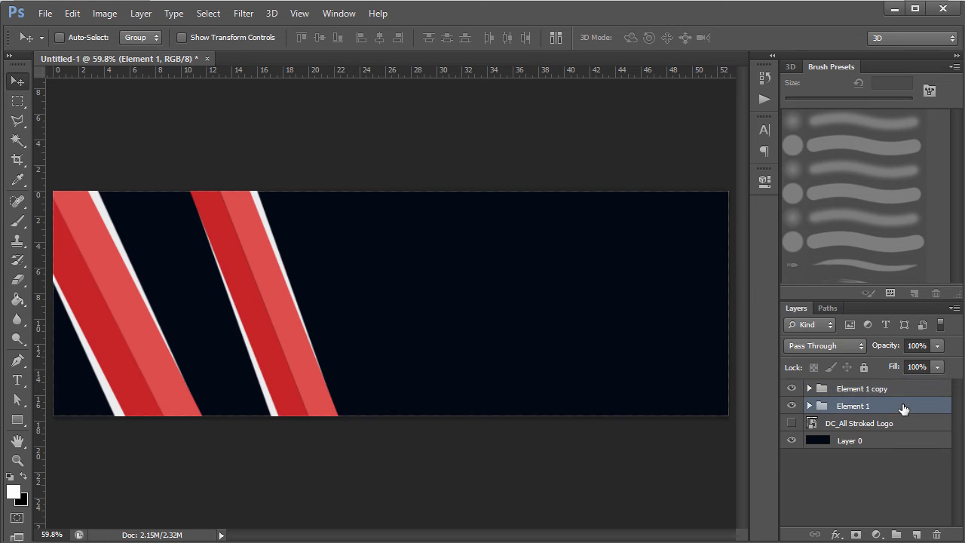
key(Delete)
click(902, 389)
key(ctrl+j)
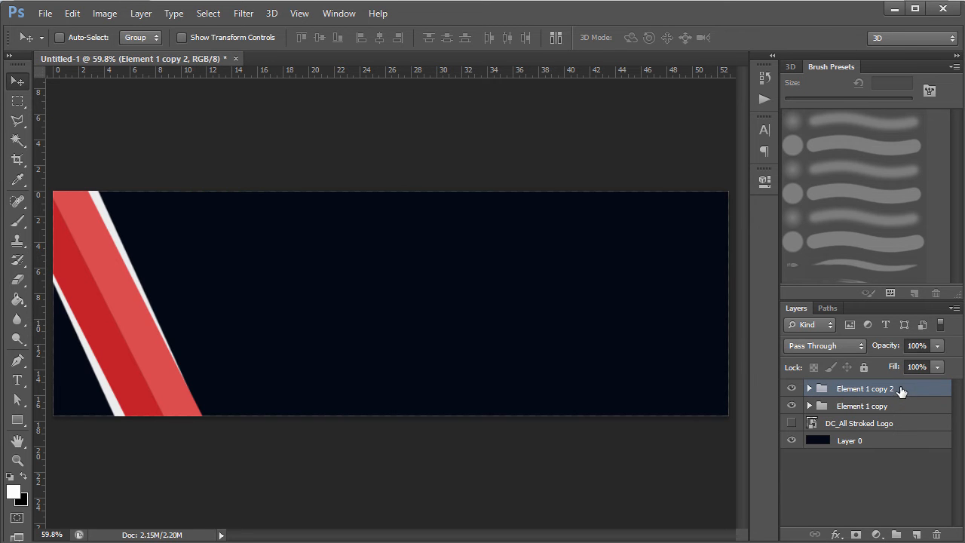
Shift the new duplicate right so it sits beside the first stripe group with a narrow dark gap between them
key(shift+Right)
key(shift+Right)
key(shift+Right)
key(shift+Right)
key(shift+Right)
key(shift+Right)
key(shift+Right)
key(shift+Right)
key(shift+Right)
key(shift+Right)
key(shift+Right)
key(shift+Right)
key(shift+Right)
key(shift+Right)
key(shift+Right)
key(shift+Right)
key(shift+Right)
key(shift+Right)
key(shift+Right)
key(shift+Right)
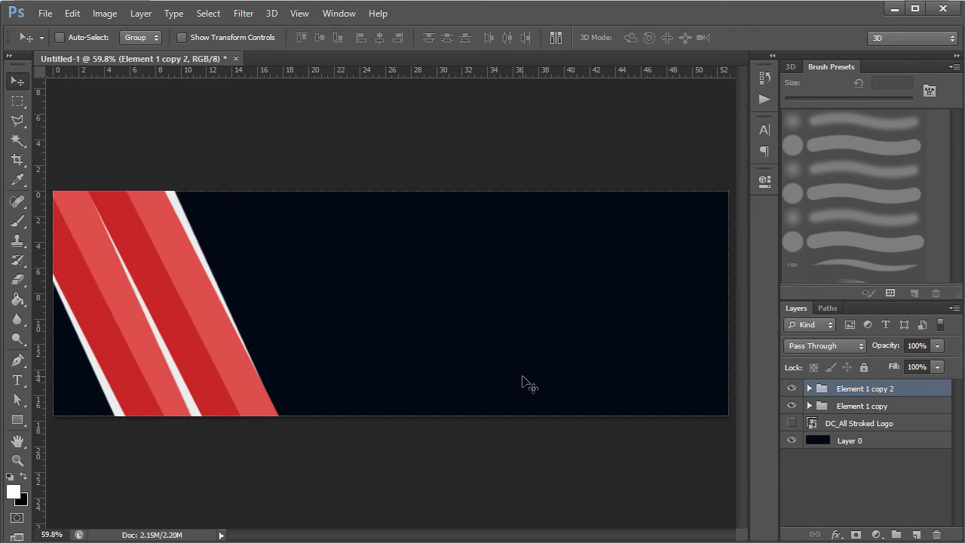
key(shift+Right)
key(shift+Right)
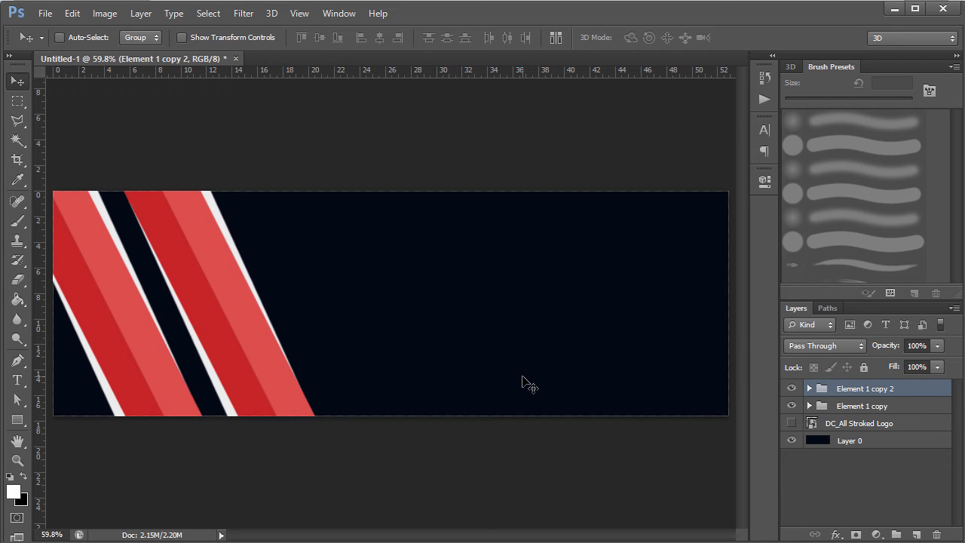
key(Left)
key(Left)
key(Left)
key(Left)
key(Left)
key(Left)
key(Left)
key(Left)
key(Left)
key(Left)
key(Left)
key(Left)
key(Left)
key(Left)
key(Left)
key(Left)
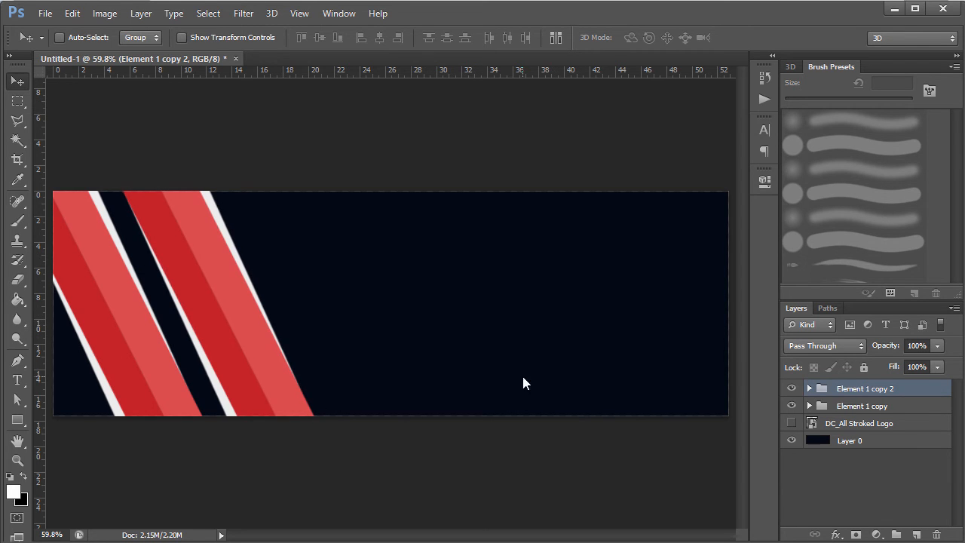
key(Left)
key(Left)
key(Left)
key(Left)
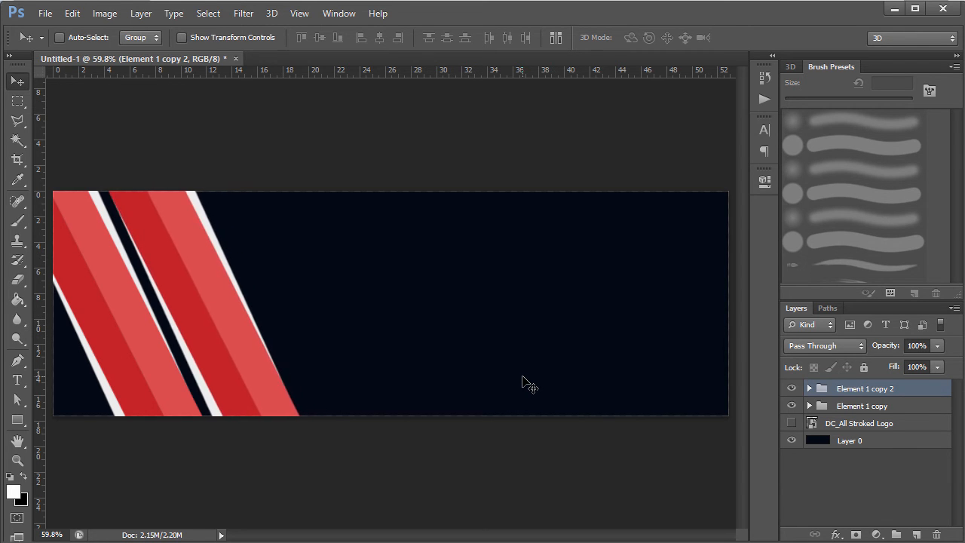
key(Left)
key(Left)
key(Left)
key(Left)
key(Left)
key(Left)
key(Left)
key(Left)
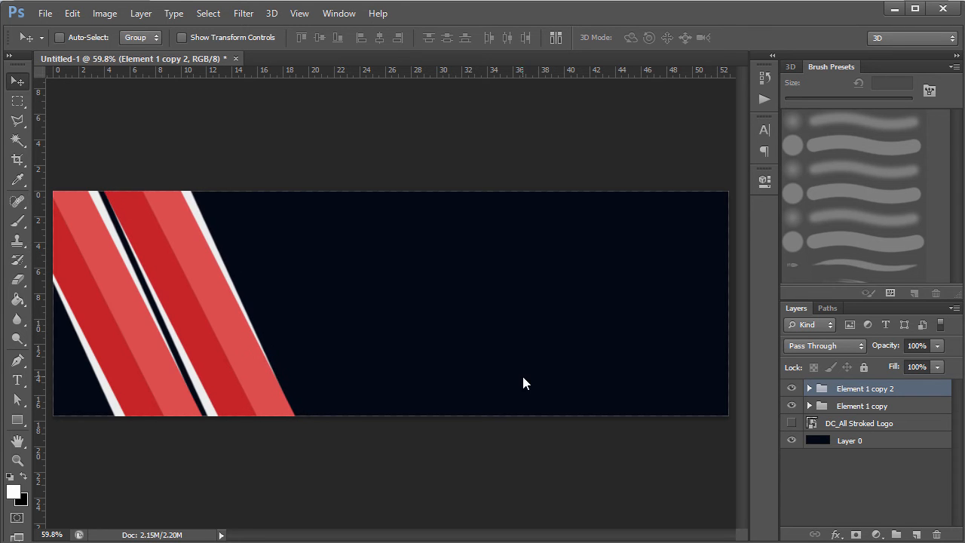
key(Right)
key(Right)
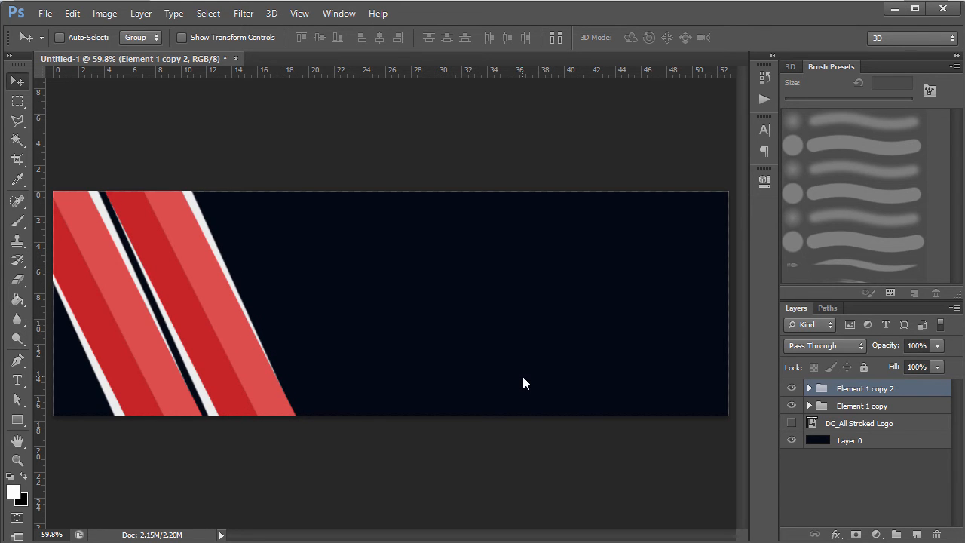
Select both stripe groups and duplicate them together
click(850, 487)
click(892, 411)
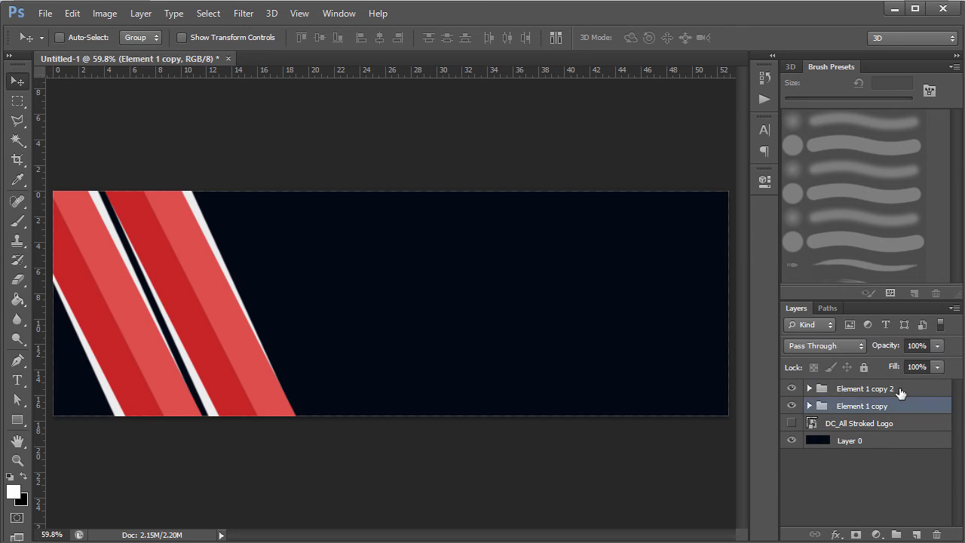
shift+click(897, 387)
key(ctrl+j)
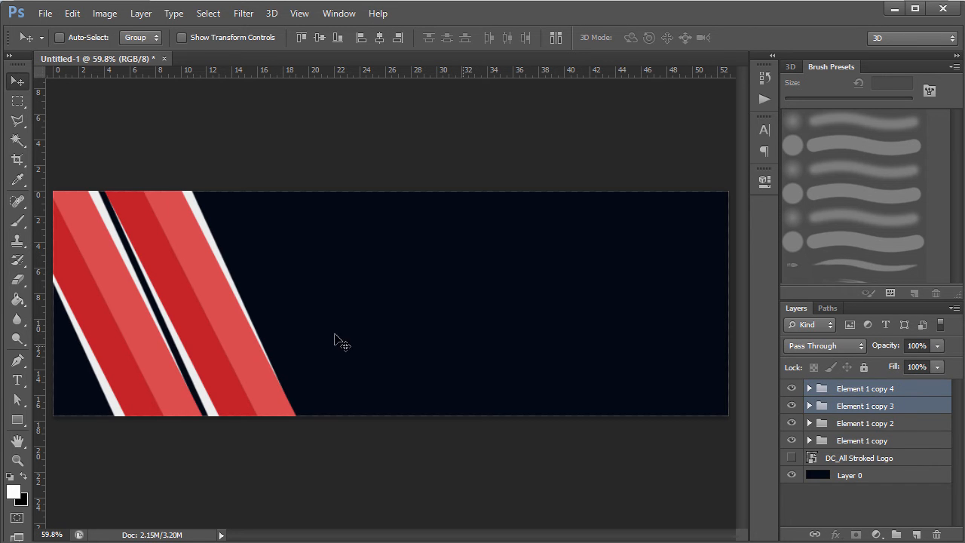
Flip the duplicated pair horizontally and move it to the right side of the banner
key(ctrl+t)
right_click(235, 294)
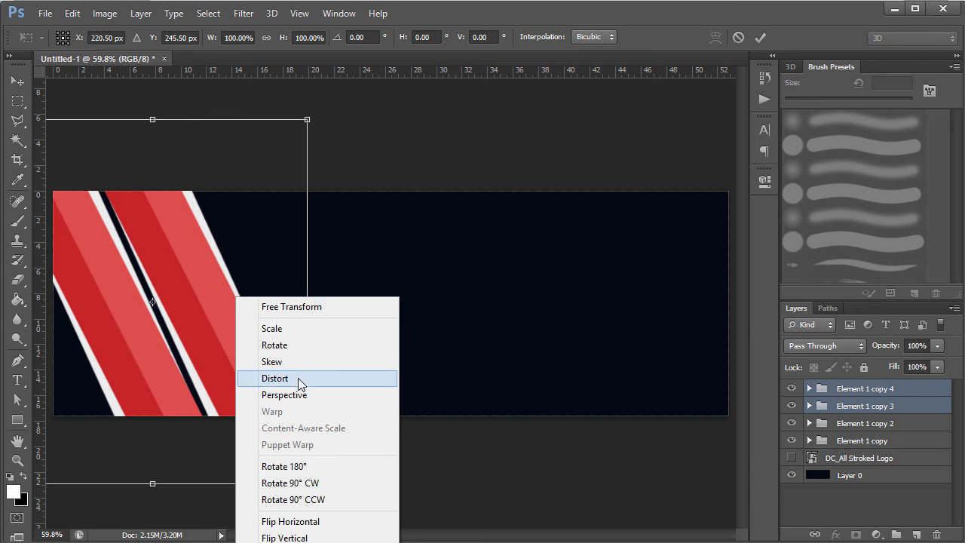
click(311, 520)
drag(188, 299, 641, 301)
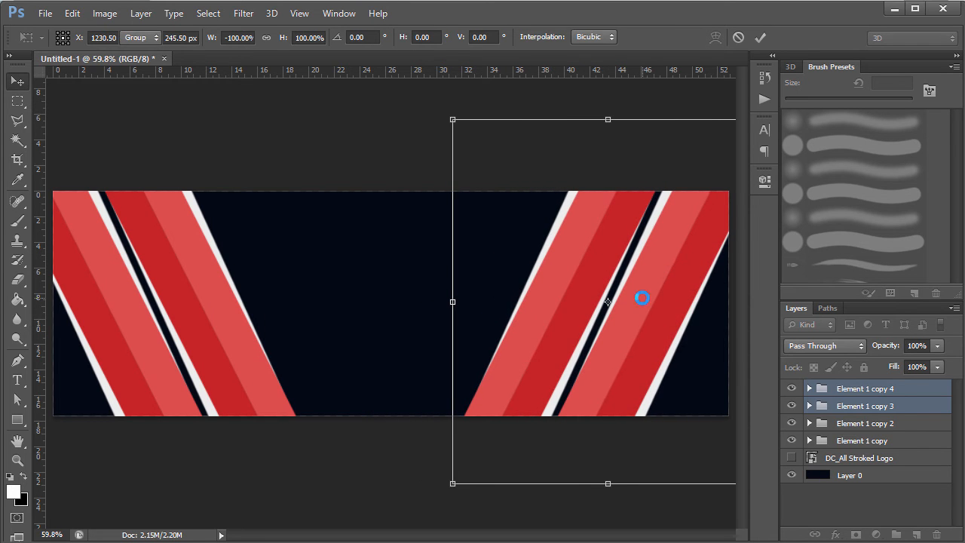
key(Return)
Nudge the mirrored stripe pair slightly further toward the banner's right edge
key(Right)
key(Right)
key(Right)
key(Right)
key(Right)
key(Right)
key(Right)
key(Right)
key(Right)
key(Right)
key(Right)
key(Right)
key(Right)
key(Right)
key(Right)
key(Right)
key(Right)
key(Right)
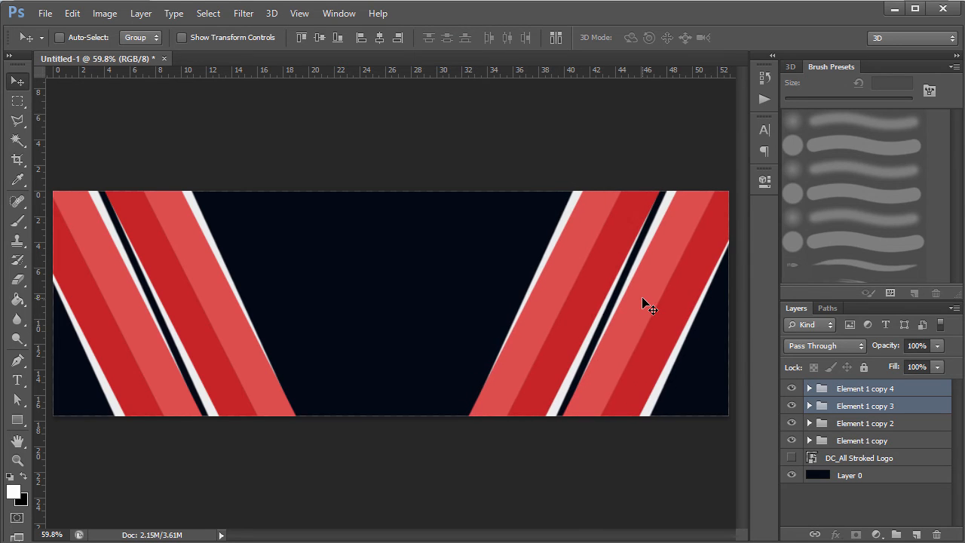
Nudge the mirrored stripe pair right and slightly back so it matches the left pair's spacing from the edge, and deselect the layers
key(Right)
key(Right)
key(Right)
key(Right)
key(Right)
key(Right)
key(Right)
key(Right)
key(Right)
key(Right)
key(Right)
key(Right)
key(Right)
key(Right)
key(Right)
key(Right)
key(Right)
key(Right)
key(Right)
key(Right)
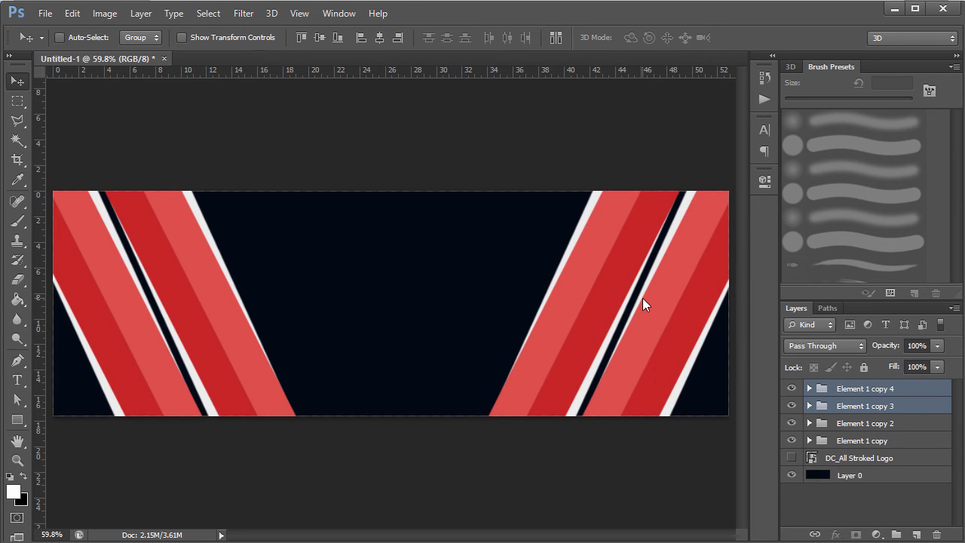
key(Right)
key(Right)
key(Right)
key(Right)
key(Left)
key(Left)
key(Left)
key(Left)
key(Left)
key(Left)
key(Left)
key(Left)
key(Left)
key(Left)
key(Left)
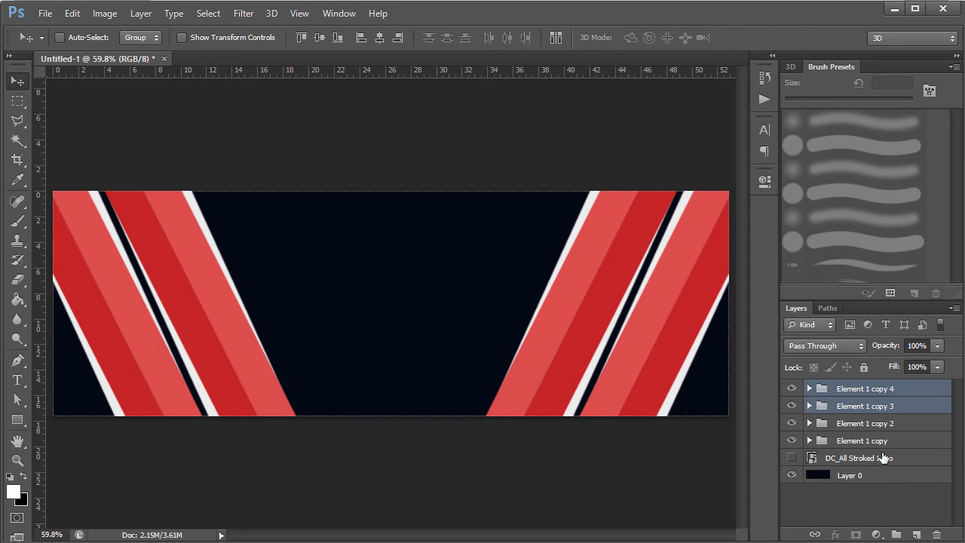
click(877, 491)
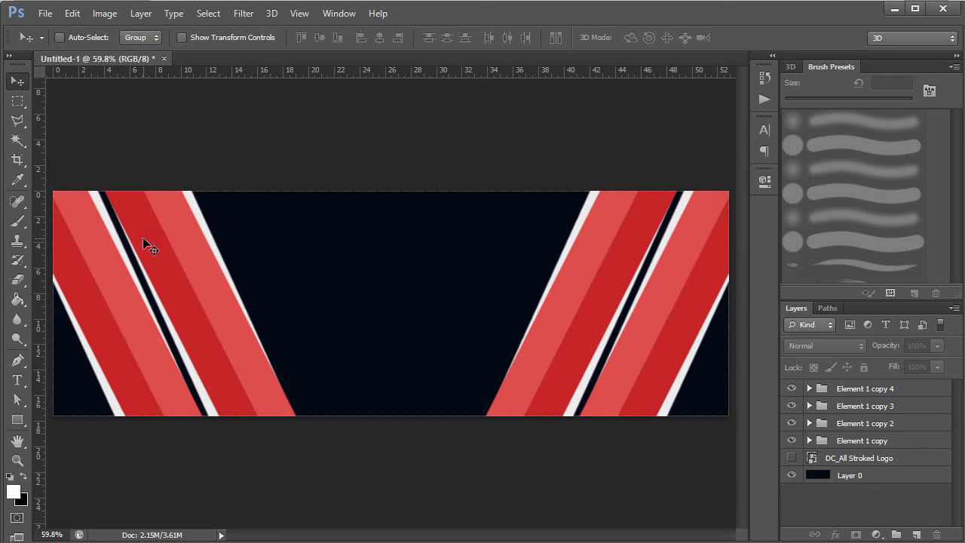
Set the foreground colour for the rectangle shape to light grey #ededed, sampled from the white stripe accent
click(18, 421)
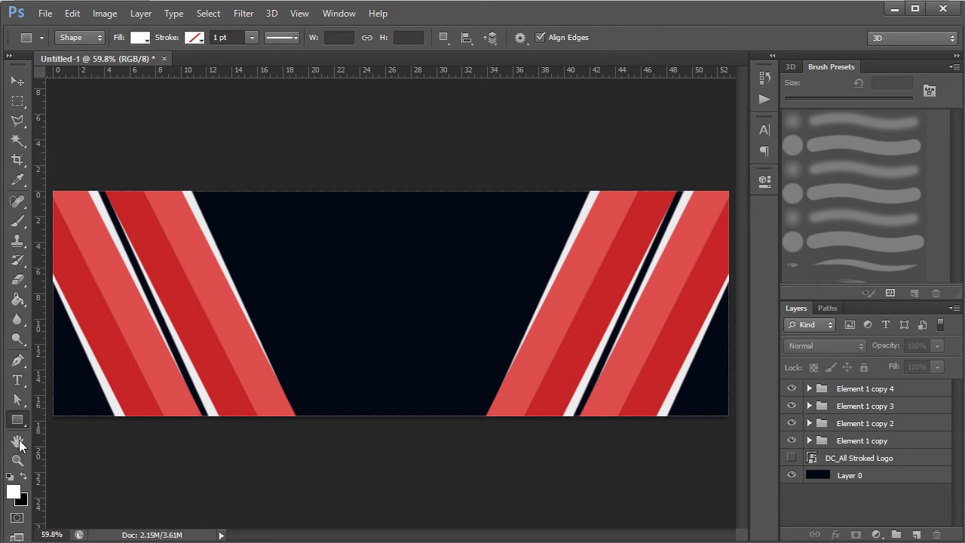
click(13, 492)
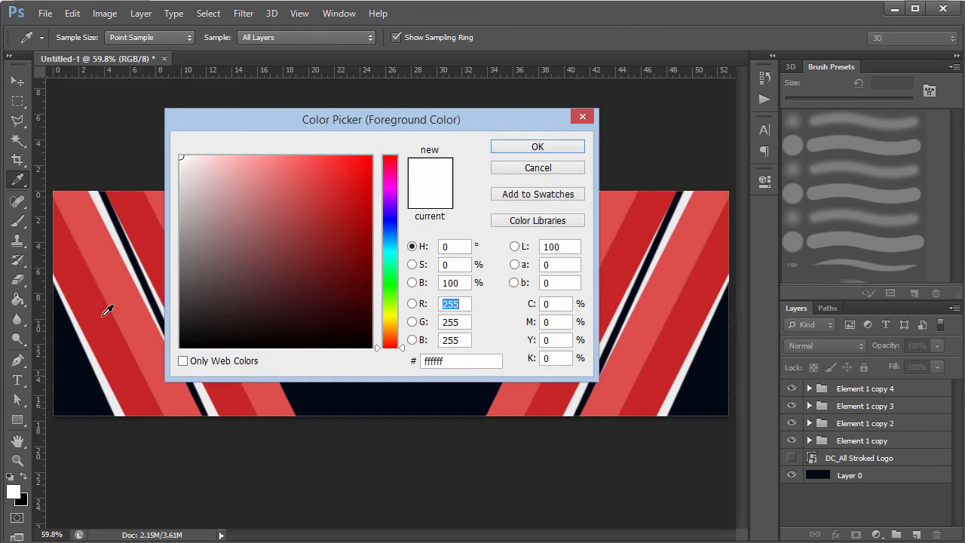
click(132, 257)
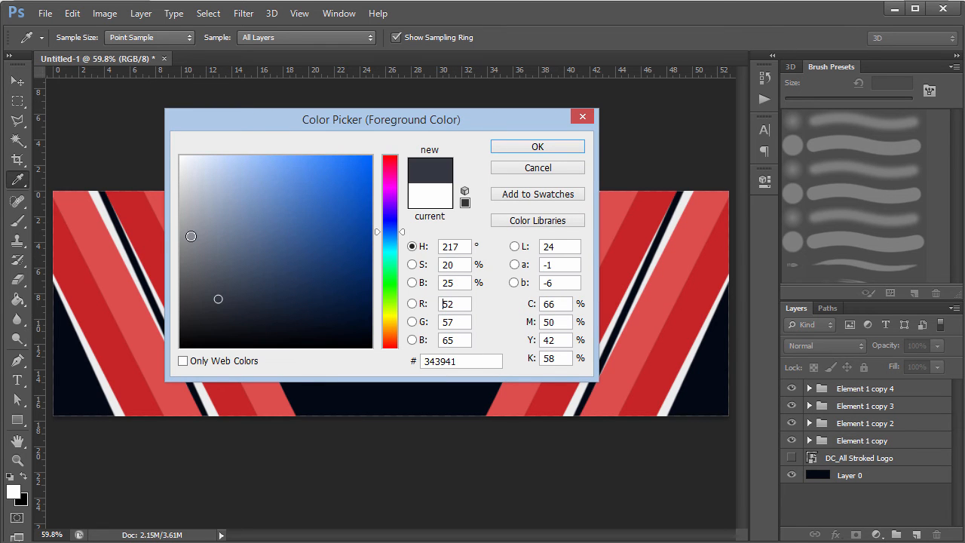
click(108, 212)
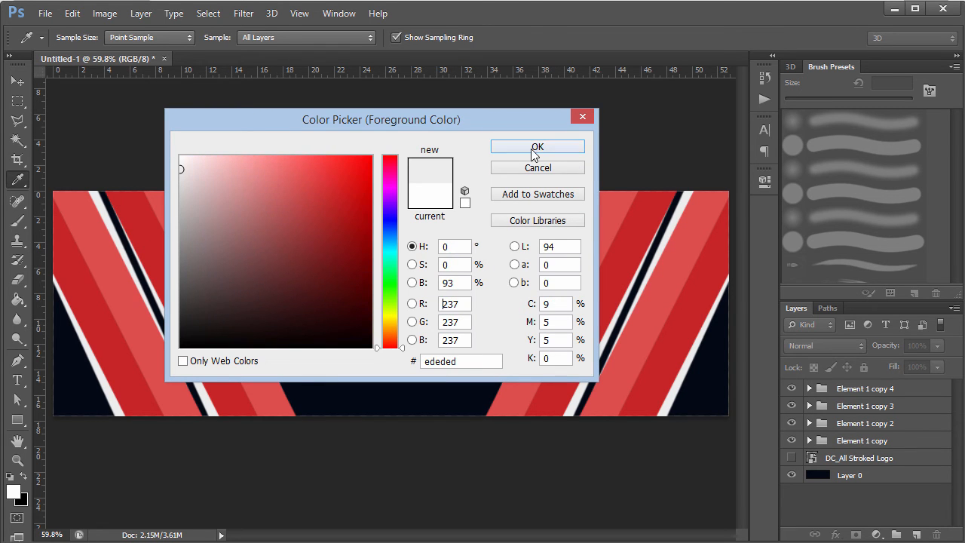
click(536, 147)
key(u)
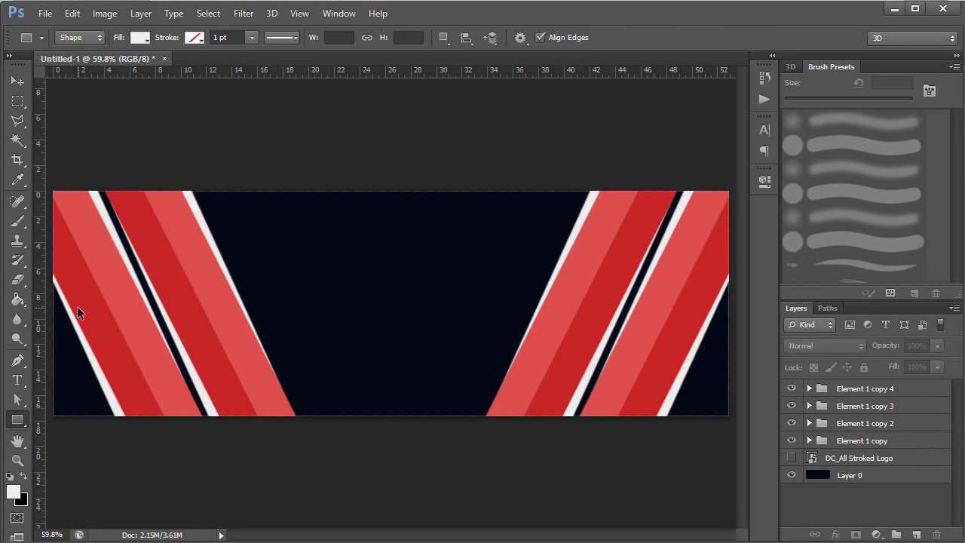
Hide the rulers and draw a light grey horizontal rectangle about 1684 × 122 px across the full banner width
key(ctrl+r)
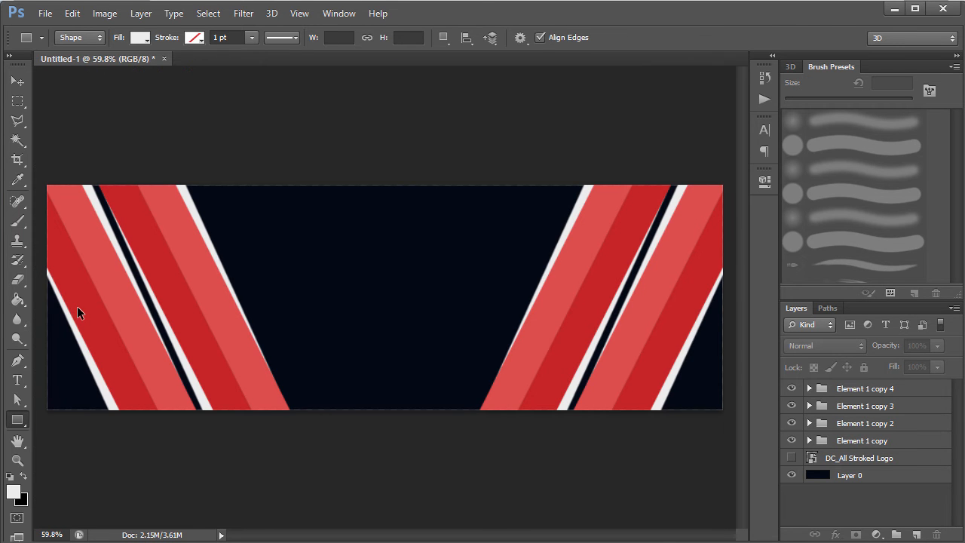
key(ctrl+minus)
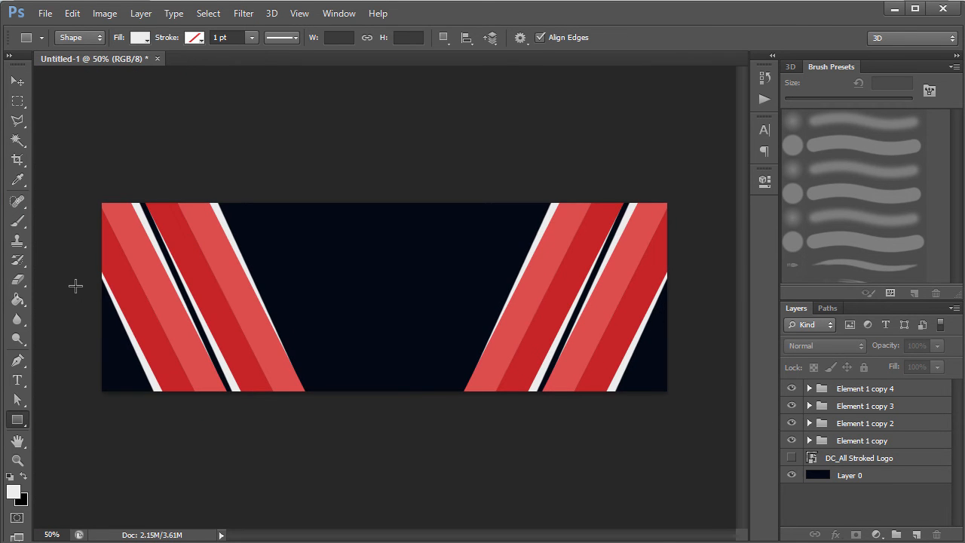
drag(72, 266, 705, 311)
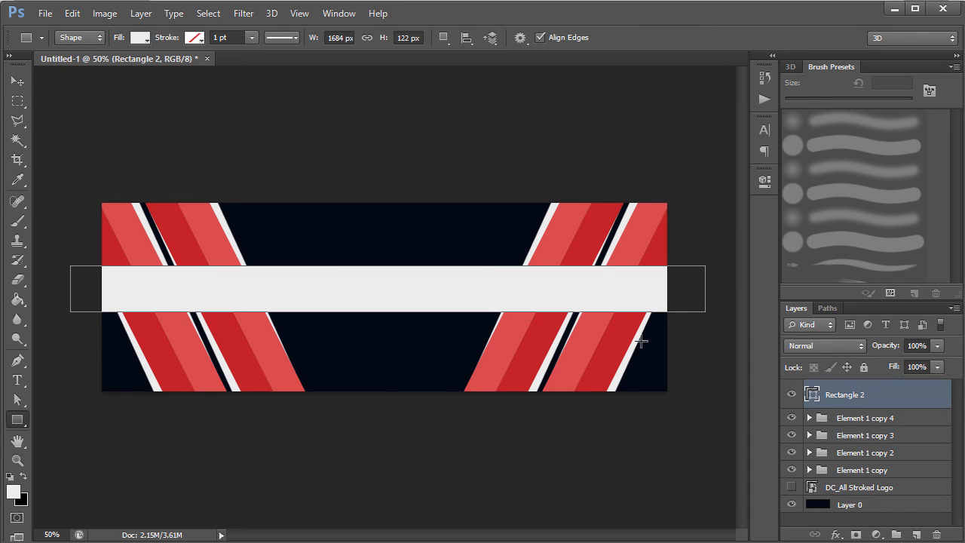
Centre the light grey band vertically on the whole canvas and clear the selection
click(19, 81)
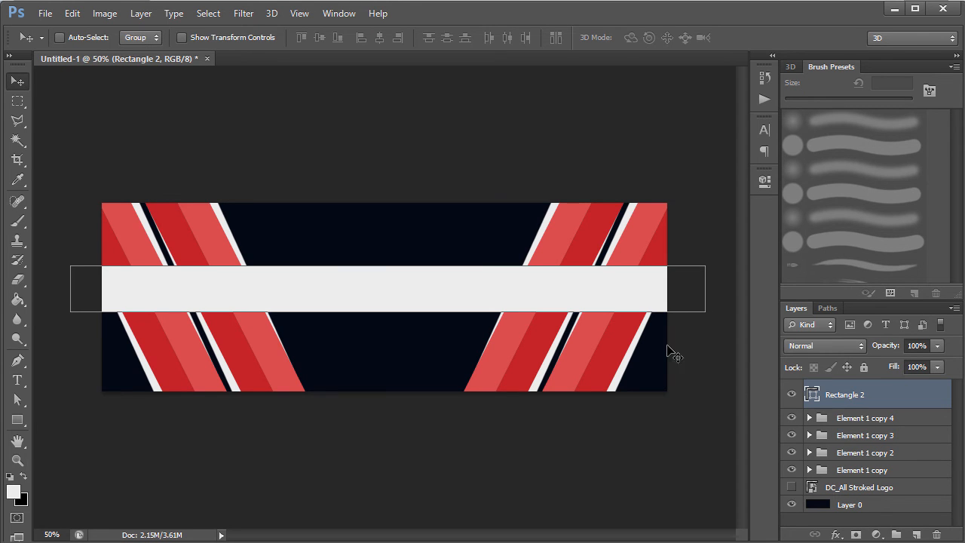
key(ctrl+a)
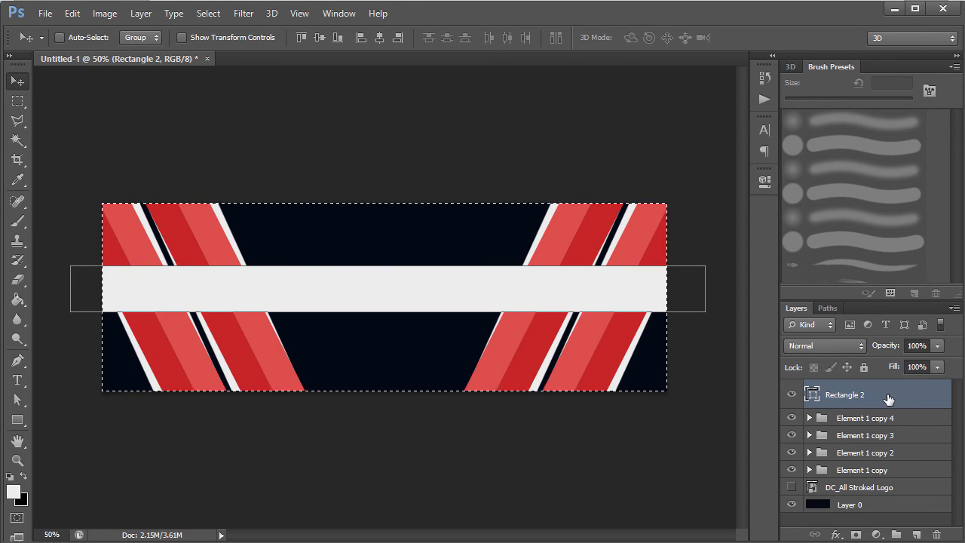
click(324, 40)
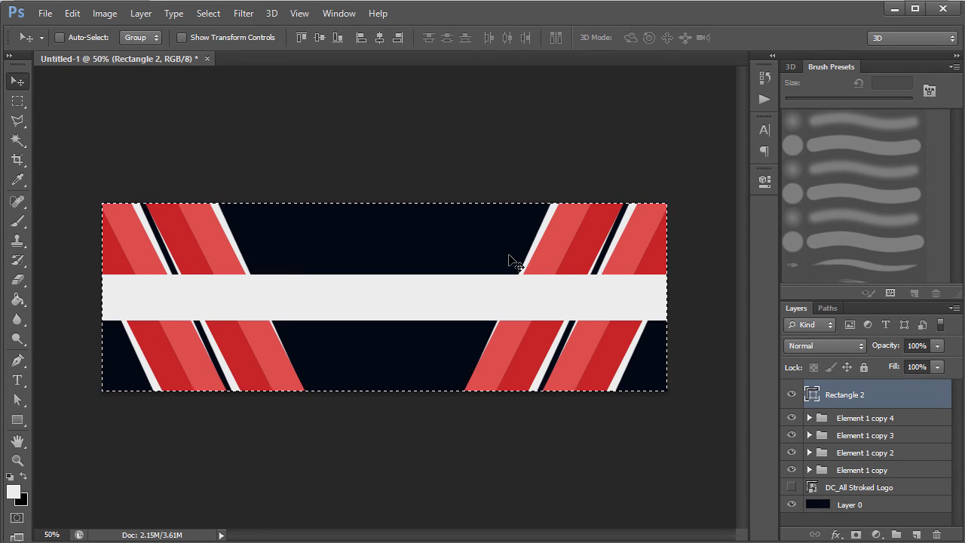
key(ctrl+plus)
key(ctrl+d)
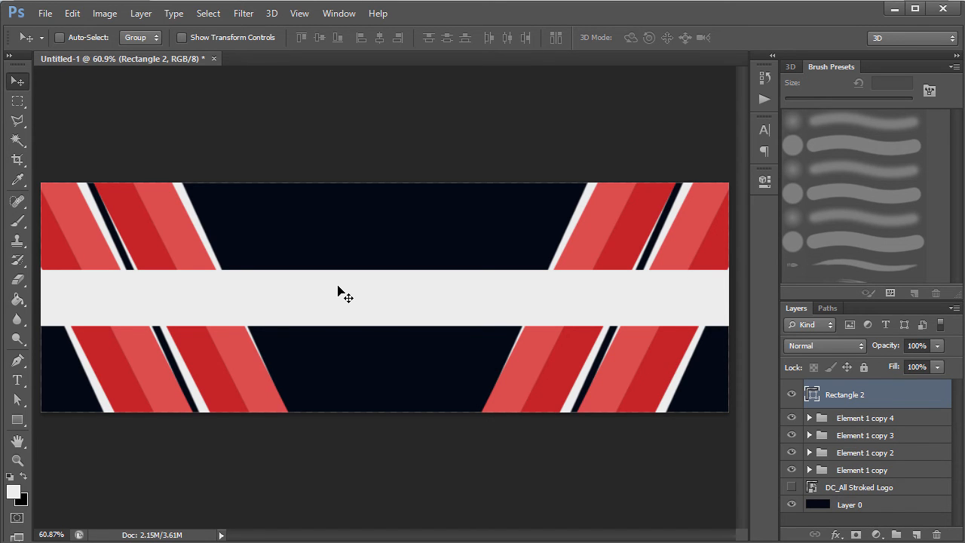
Show the DC_All Stroked Logo layer above the rectangle, move the logo to the band's middle, and rasterize it
click(791, 487)
drag(879, 489, 867, 386)
drag(704, 308, 354, 288)
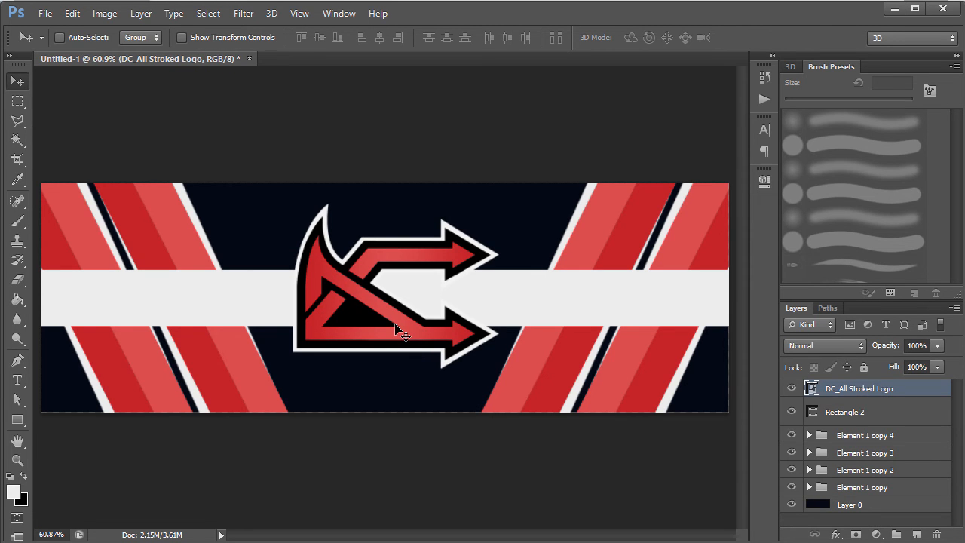
right_click(913, 380)
click(653, 211)
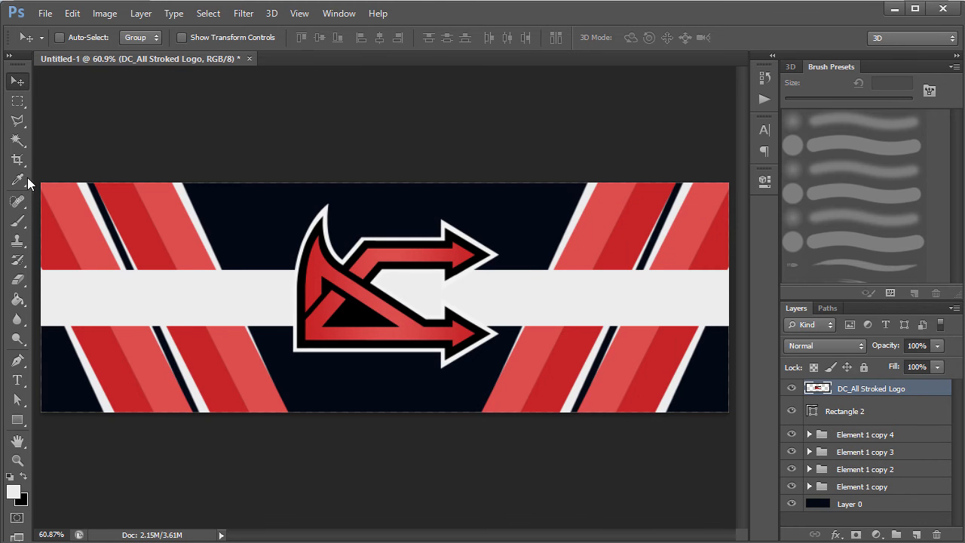
Select the logo's white outline with the Magic Wand, delete it, and clear the selection
click(17, 140)
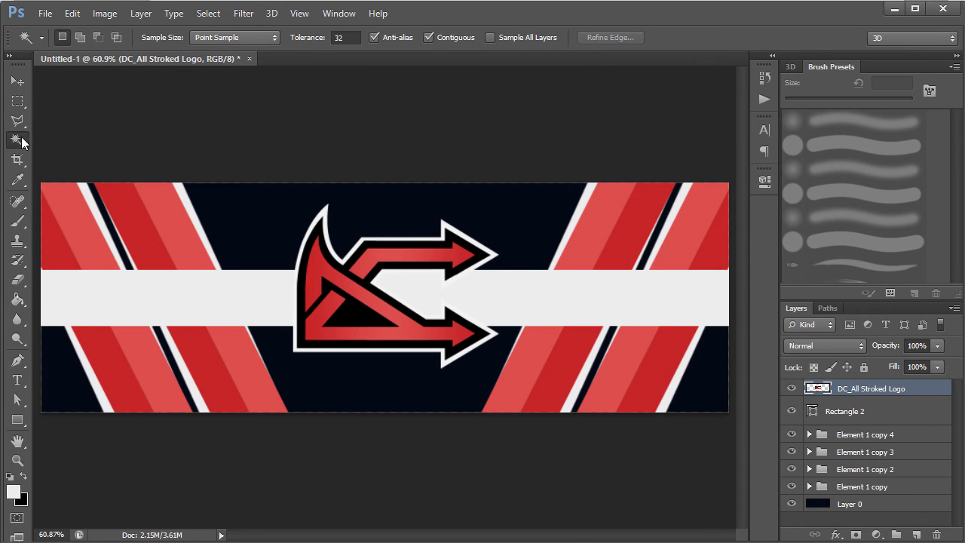
click(326, 215)
key(Delete)
key(ctrl+d)
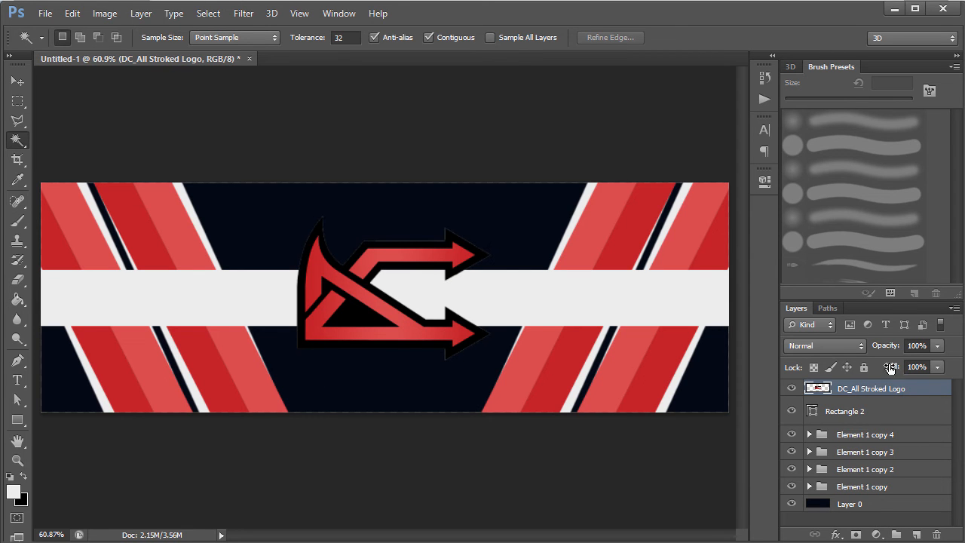
Try adding an outside stroke effect to the logo layer in place of the removed outline
double_click(918, 390)
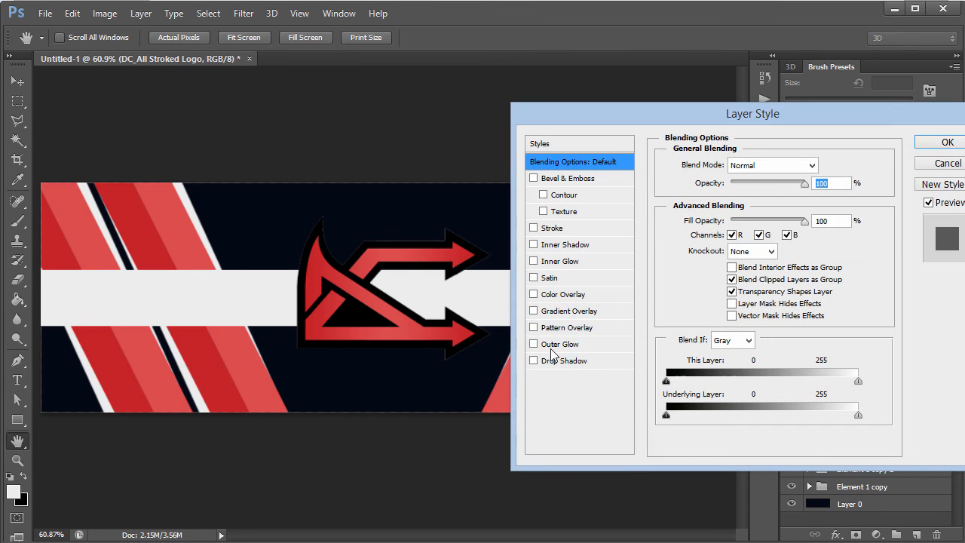
click(552, 227)
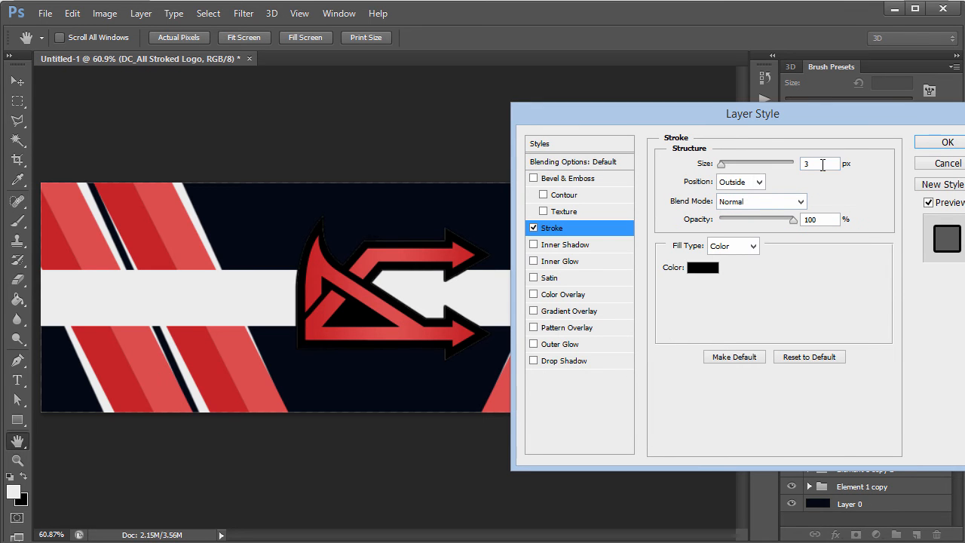
drag(793, 169, 725, 175)
click(948, 142)
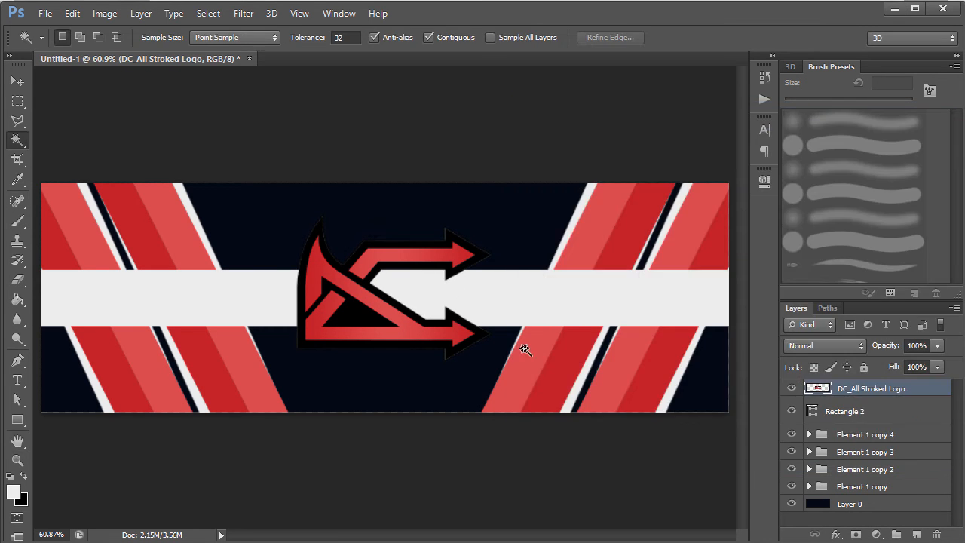
Undo the deletion of the logo's white outline
click(19, 88)
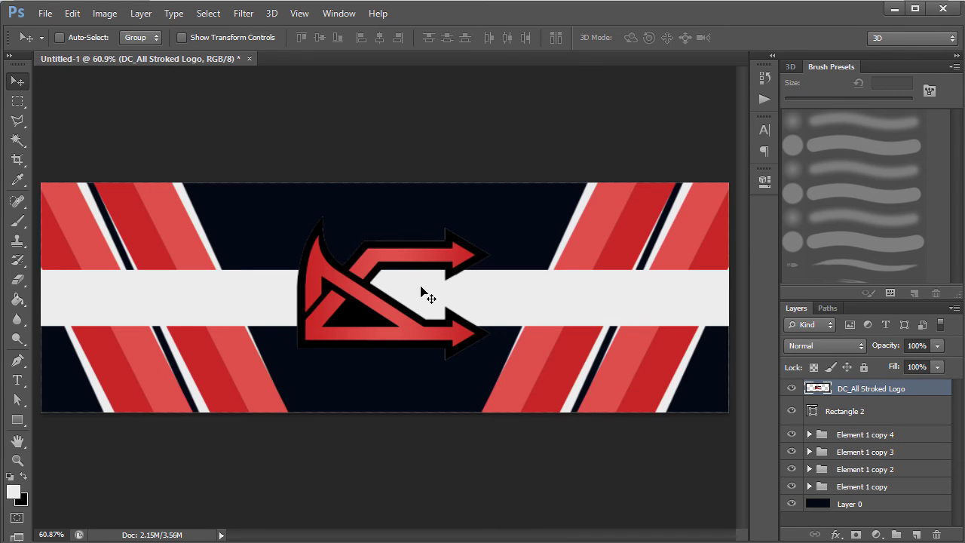
key(ctrl+plus)
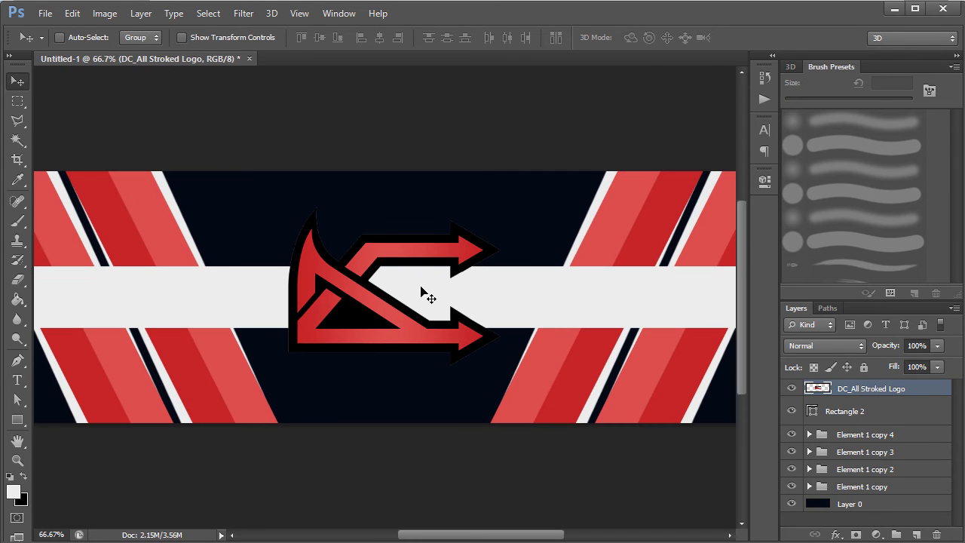
key(ctrl+plus)
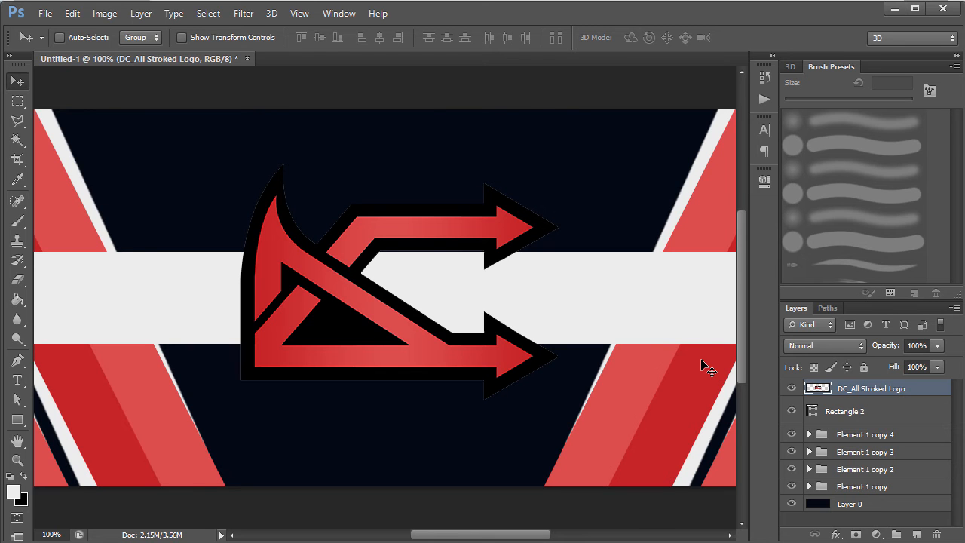
double_click(916, 389)
key(alt+BackSpace)
key(ctrl+d)
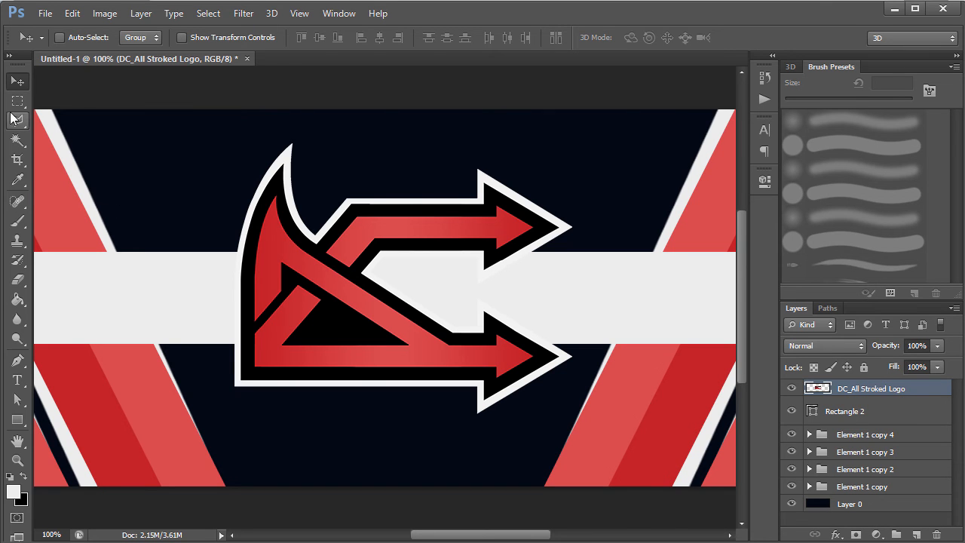
Select the logo's white outline with the Magic Wand, fill it with the light grey foreground colour, and deselect
click(17, 140)
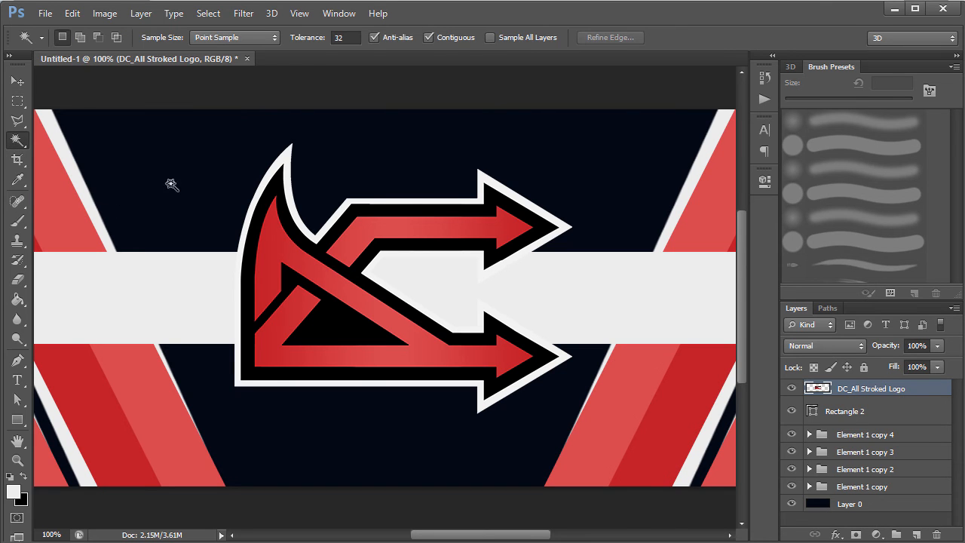
click(559, 223)
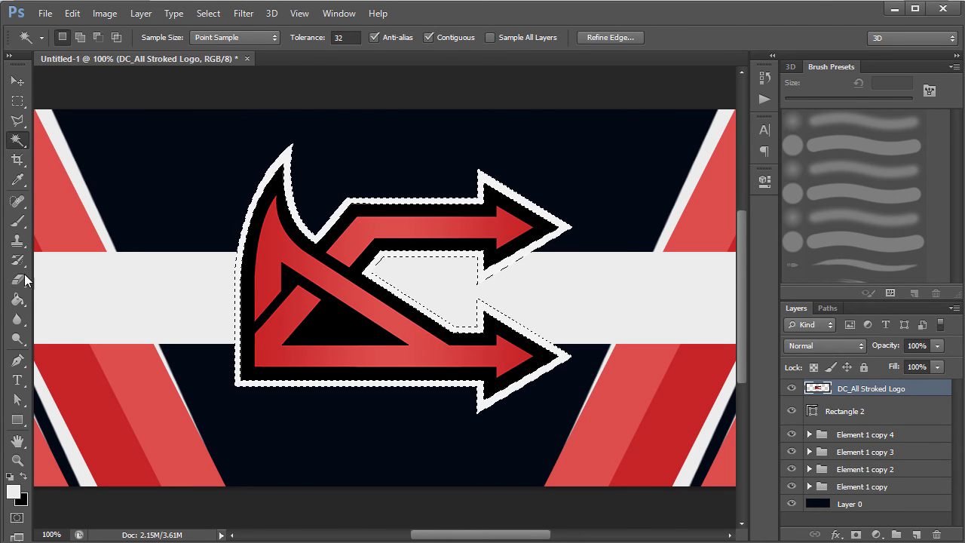
click(23, 299)
click(286, 165)
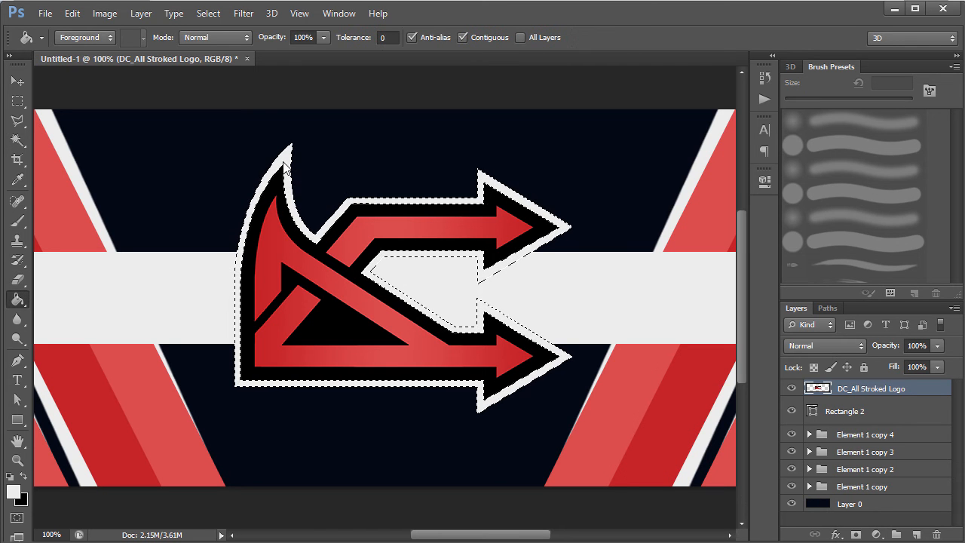
key(ctrl+d)
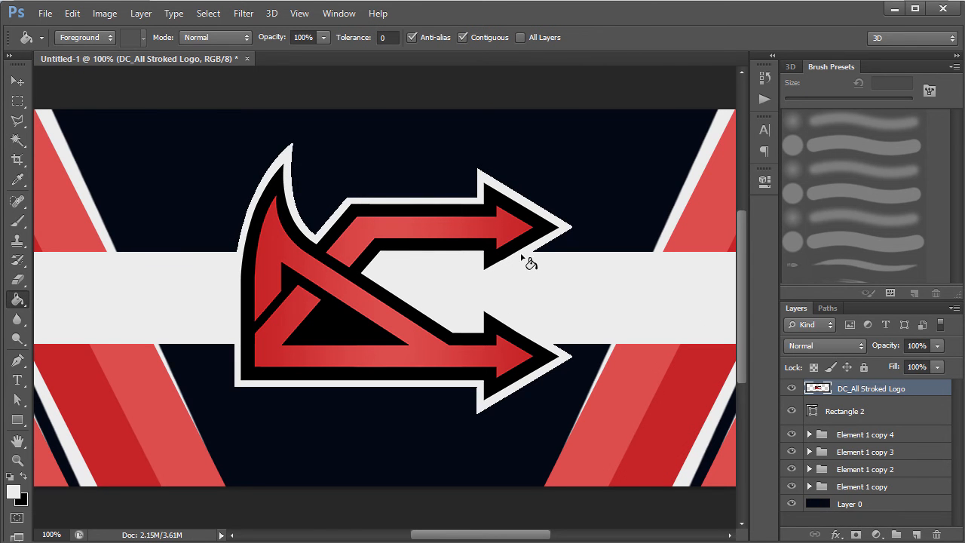
Scale the logo down around its centre to about 80% of its size
key(ctrl+t)
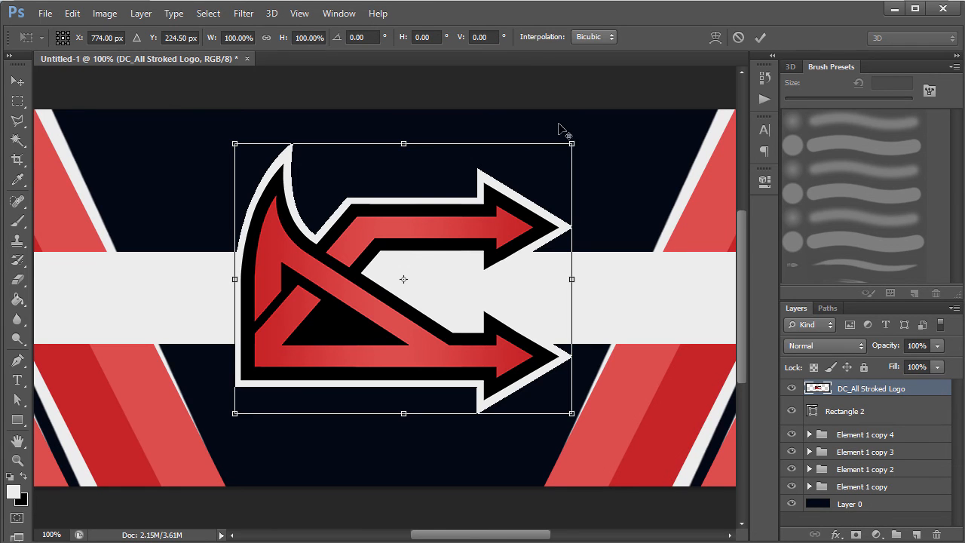
drag(573, 145, 538, 166)
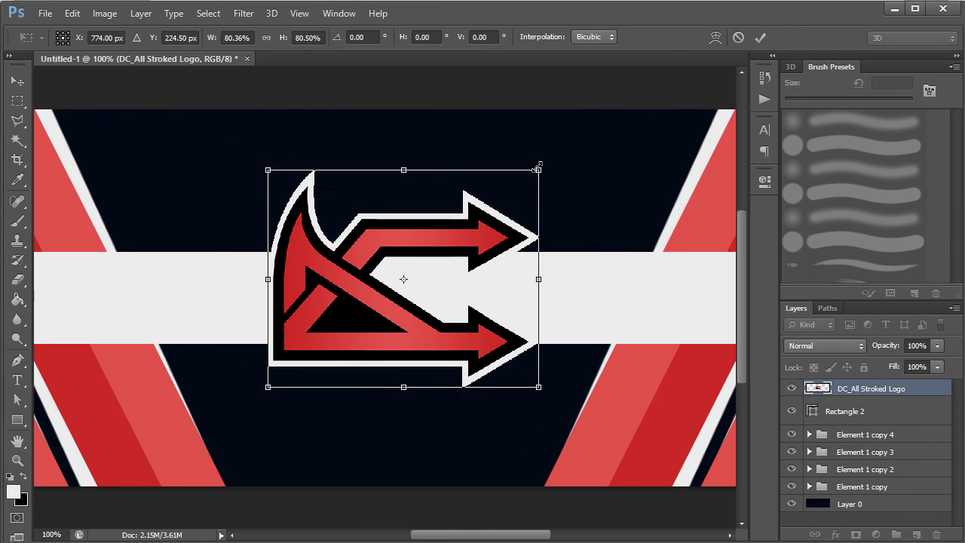
key(Return)
Centre the logo vertically on the whole canvas and nudge it up by about 13 px
key(ctrl+a)
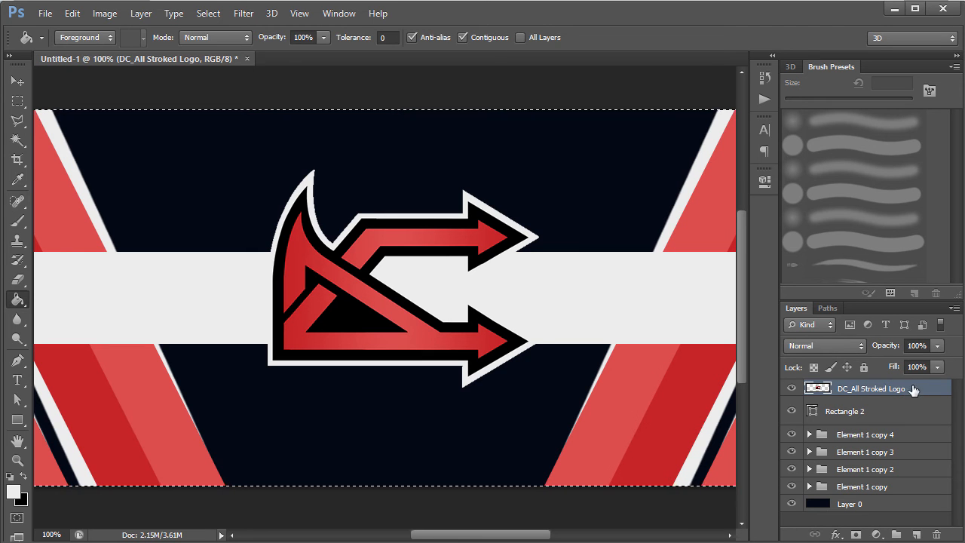
click(18, 80)
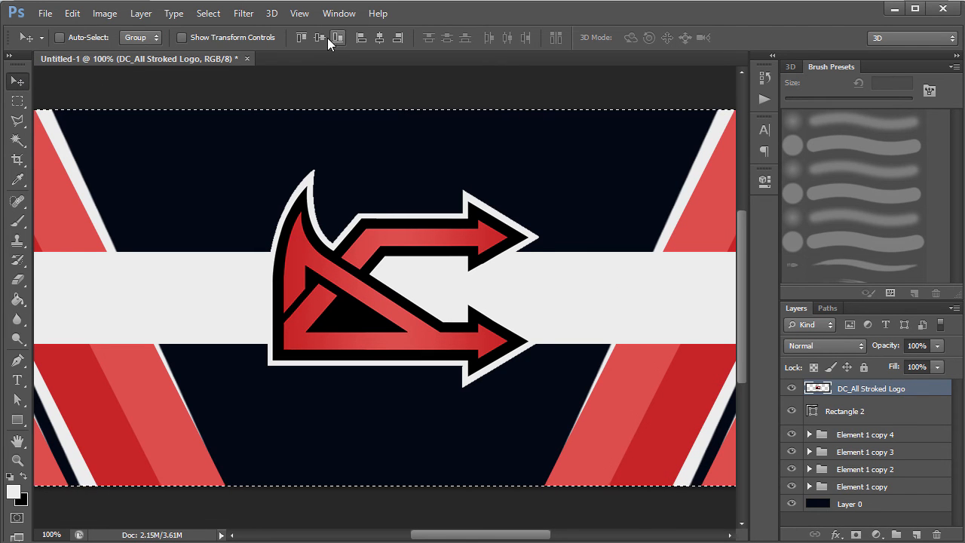
click(319, 37)
key(Up)
key(Up)
key(Up)
key(Up)
key(Up)
key(Up)
key(Up)
key(Up)
key(Up)
key(Up)
key(Up)
key(Up)
key(Up)
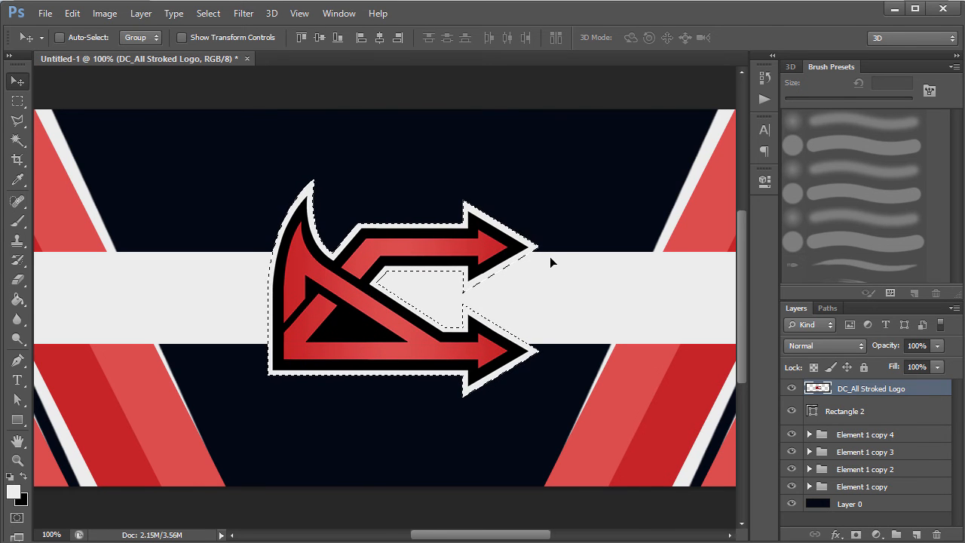
Clear the selection, duplicate the Element 1 copy group and rename the duplicate "Element Small"
key(ctrl+d)
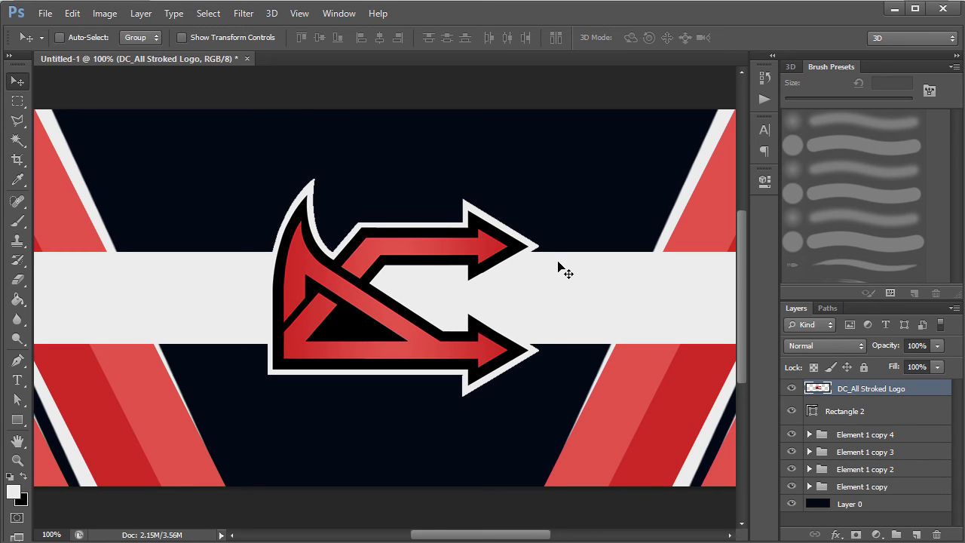
click(845, 437)
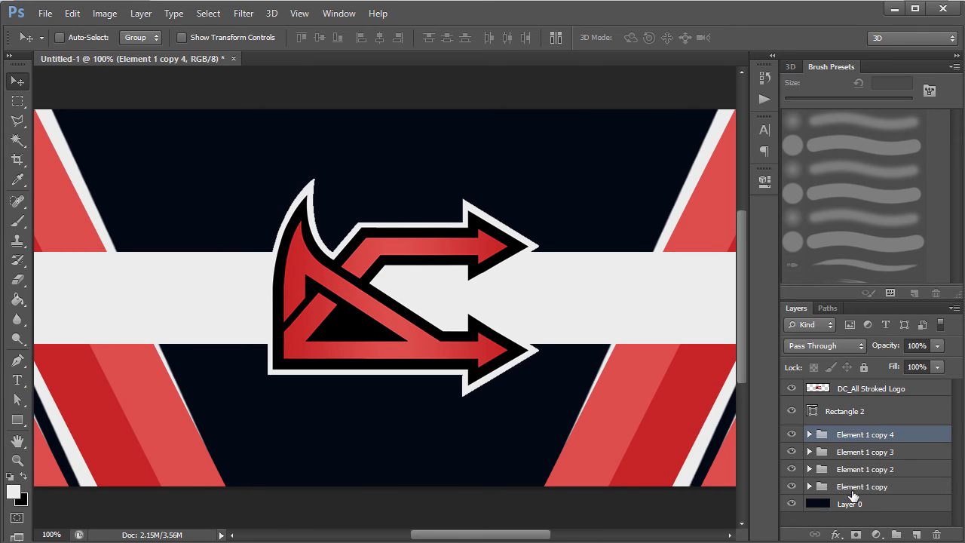
click(854, 488)
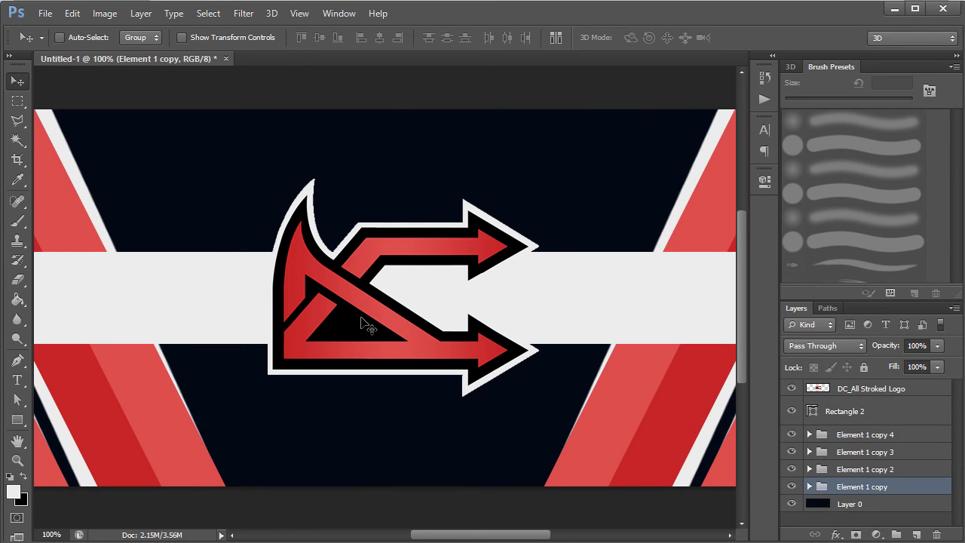
scroll(151, 300, down, 3)
drag(106, 278, 193, 248)
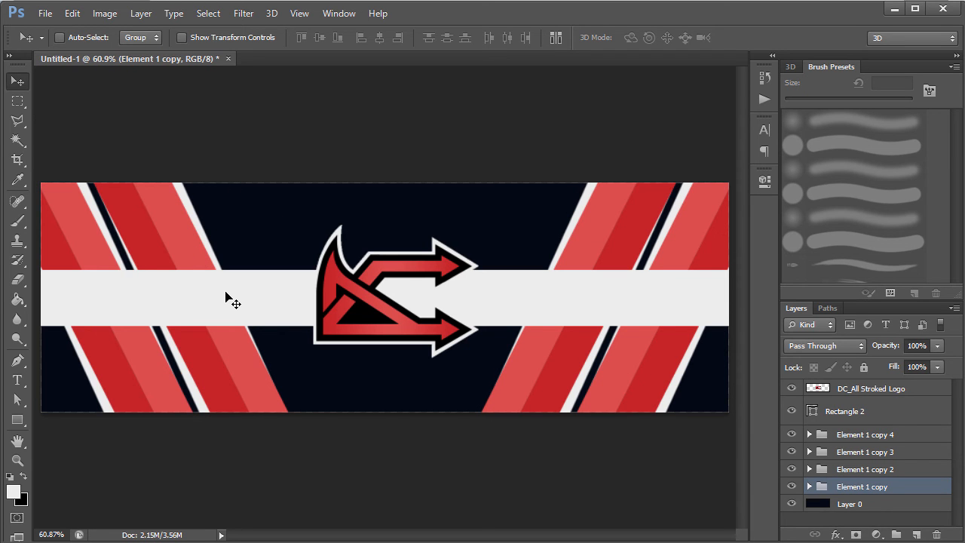
double_click(878, 488)
text(Elemen)
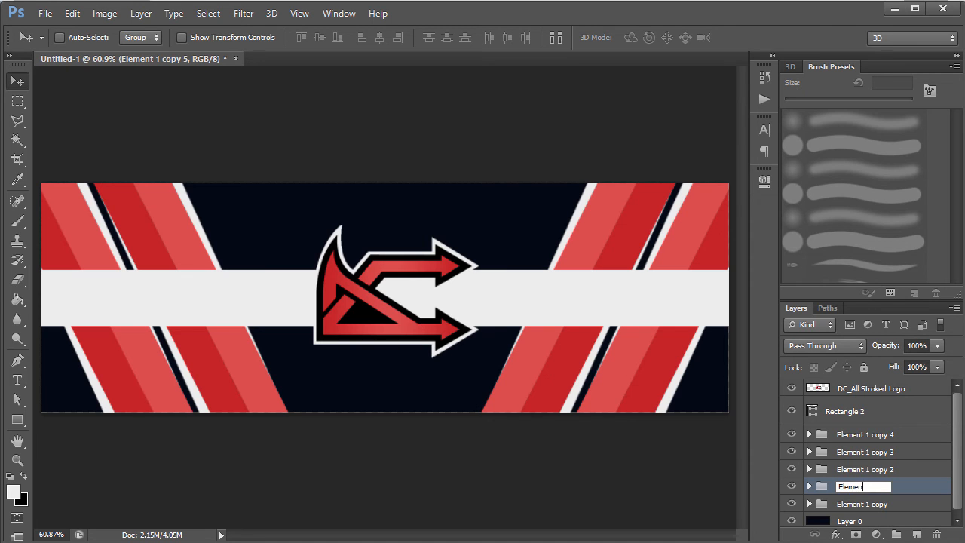
text(t Small)
key(Return)
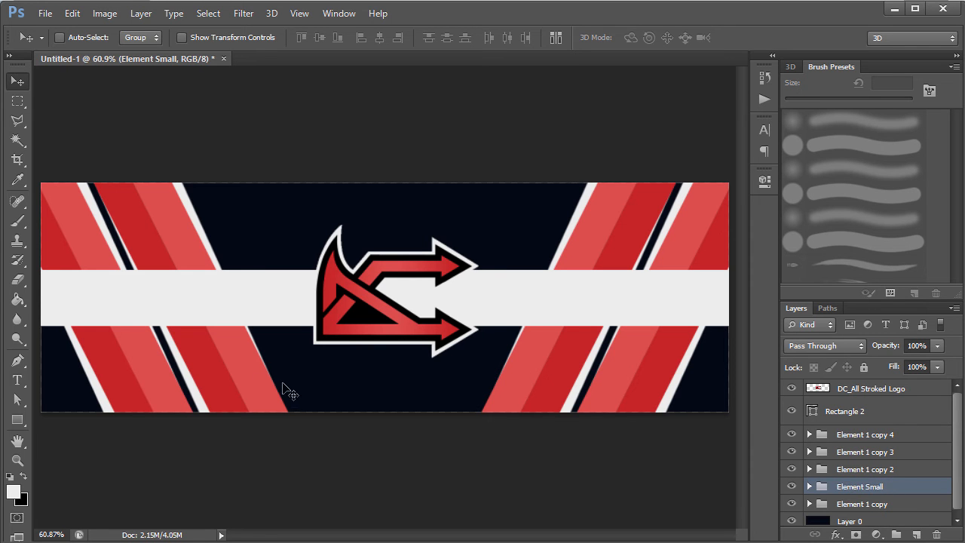
Move the Element Small group above the Rectangle 2 layer and position its stripes over the left stripe pair
drag(104, 319, 209, 319)
drag(888, 486, 887, 394)
drag(194, 309, 160, 308)
Scale the Element Small group down to about the light band's height and place it at the inner edge of the left stripes
key(ctrl+t)
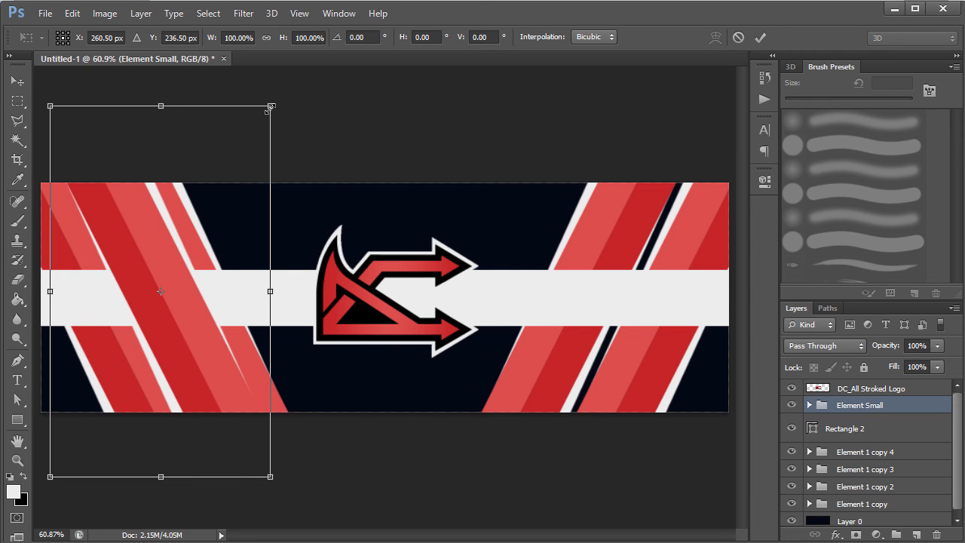
drag(271, 107, 157, 249)
key(Return)
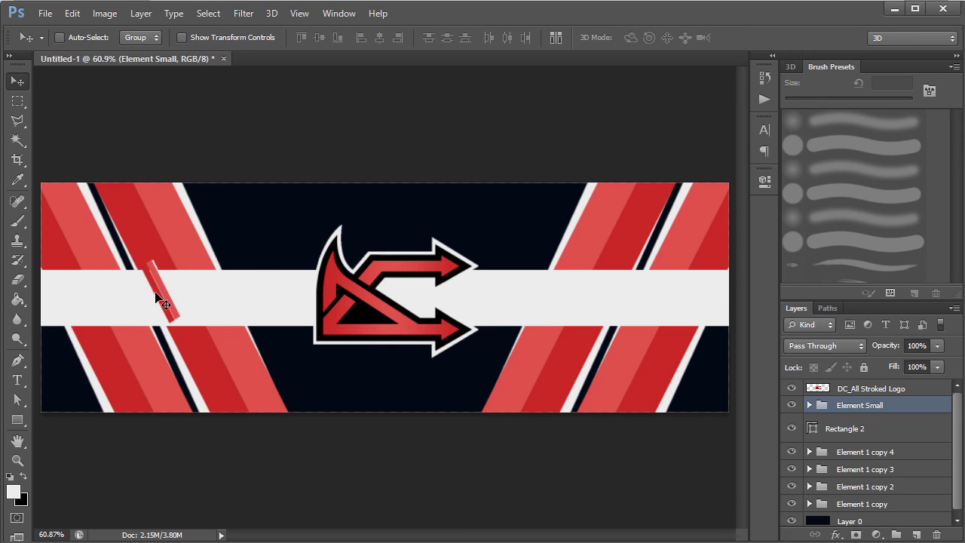
key(ctrl+1)
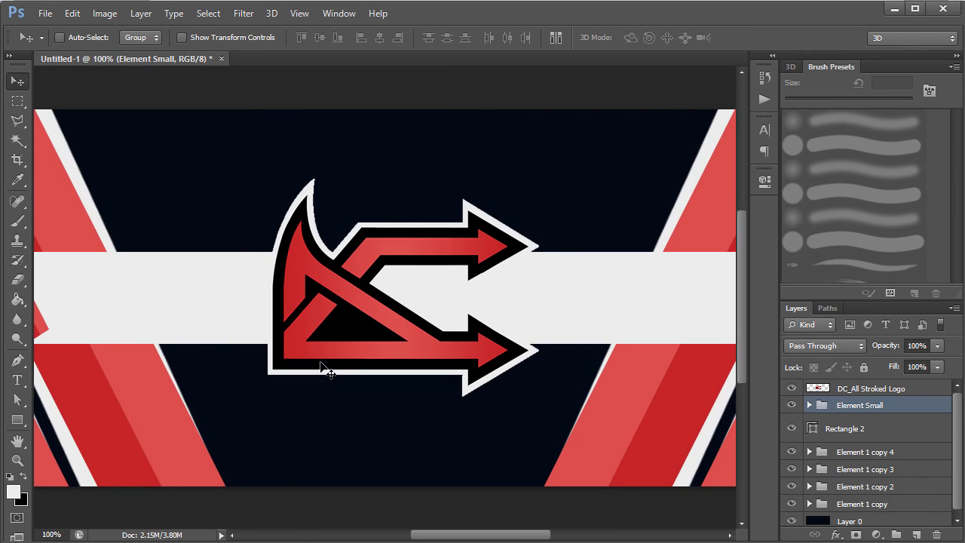
drag(455, 532, 390, 532)
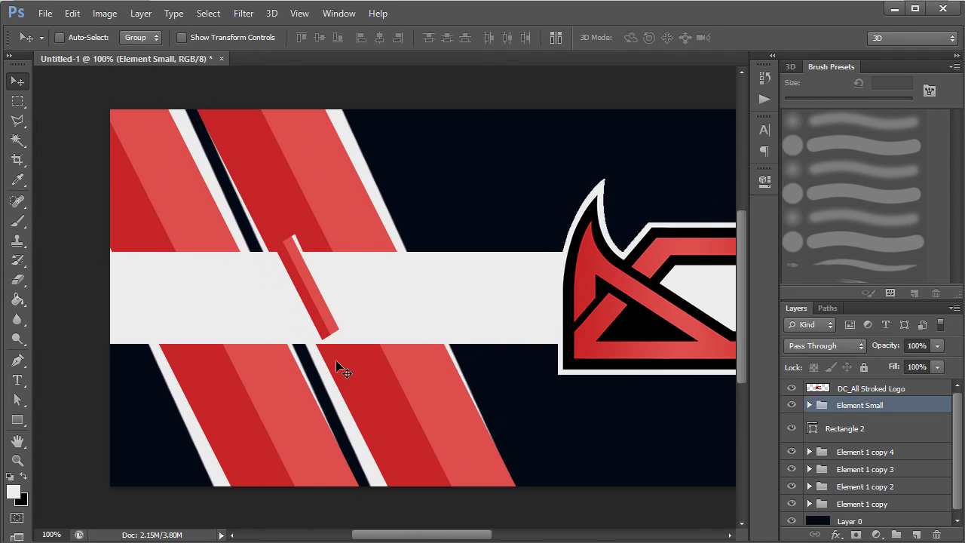
drag(304, 277, 417, 293)
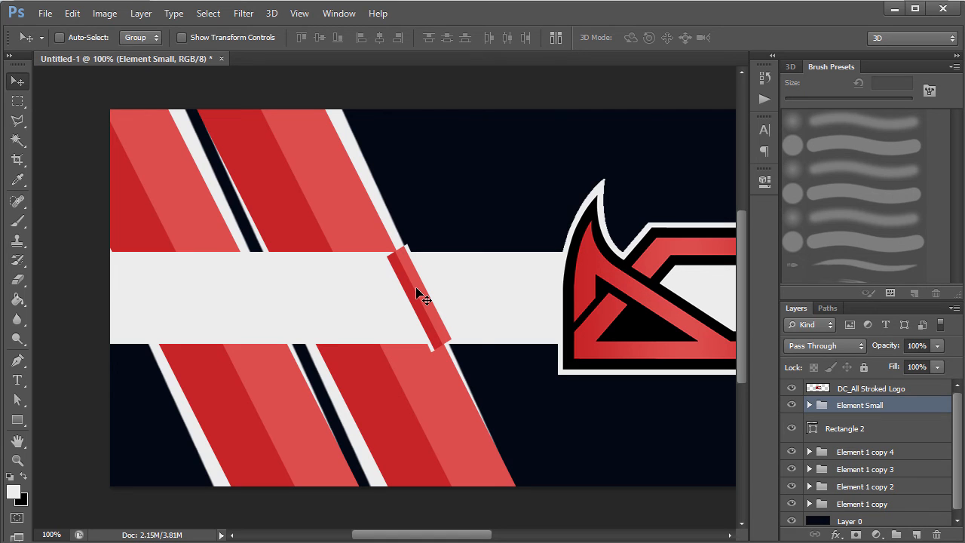
mouse_move(419, 286)
mouse_down()
mouse_move(426, 194)
mouse_move(423, 288)
mouse_move(413, 286)
mouse_move(423, 285)
mouse_up()
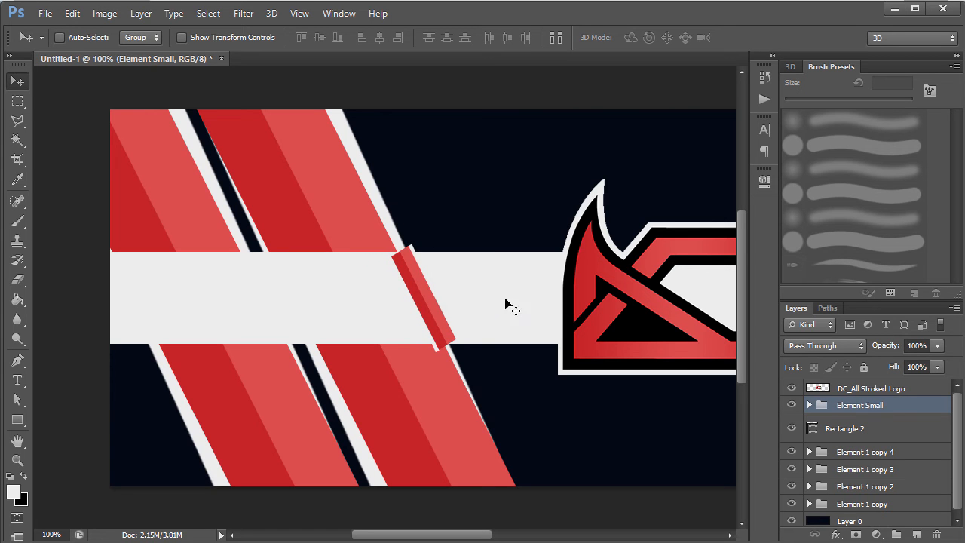
Delete the white edge layers from the Element Small group, keeping only Rectangle 1 and Rectangle 1 copy
click(810, 406)
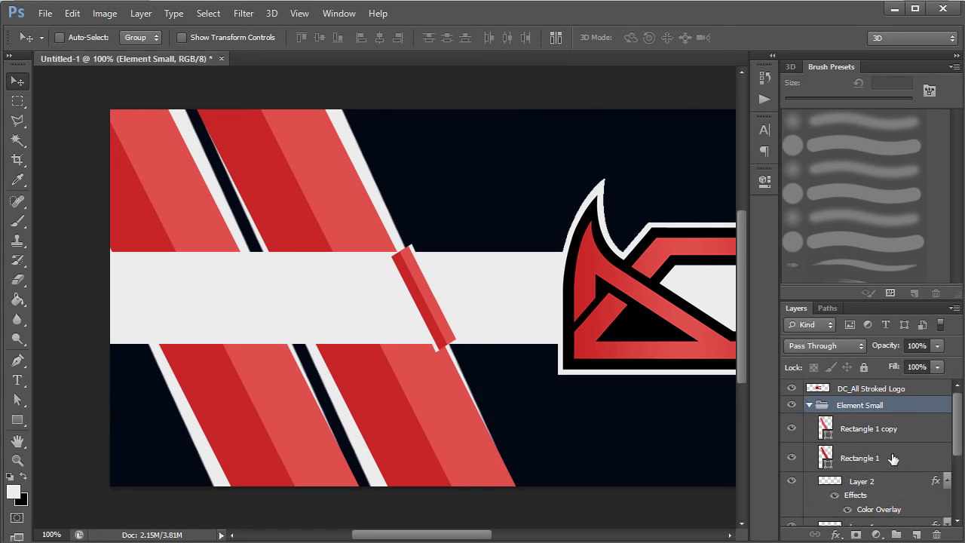
click(891, 478)
drag(956, 452, 955, 471)
shift+click(905, 494)
key(Delete)
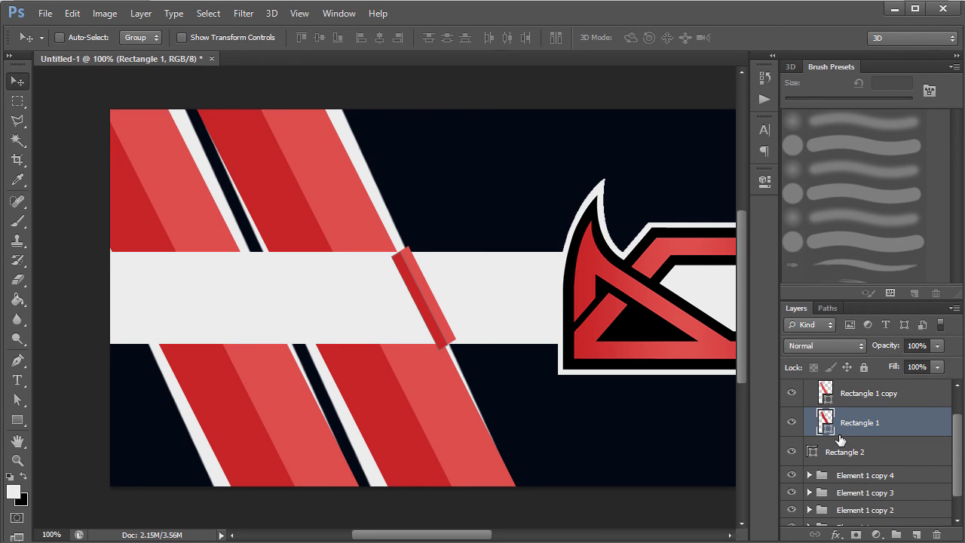
Duplicate the light red Rectangle 1 copy stripe in Element Small and fill the duplicate with dark navy
key(a)
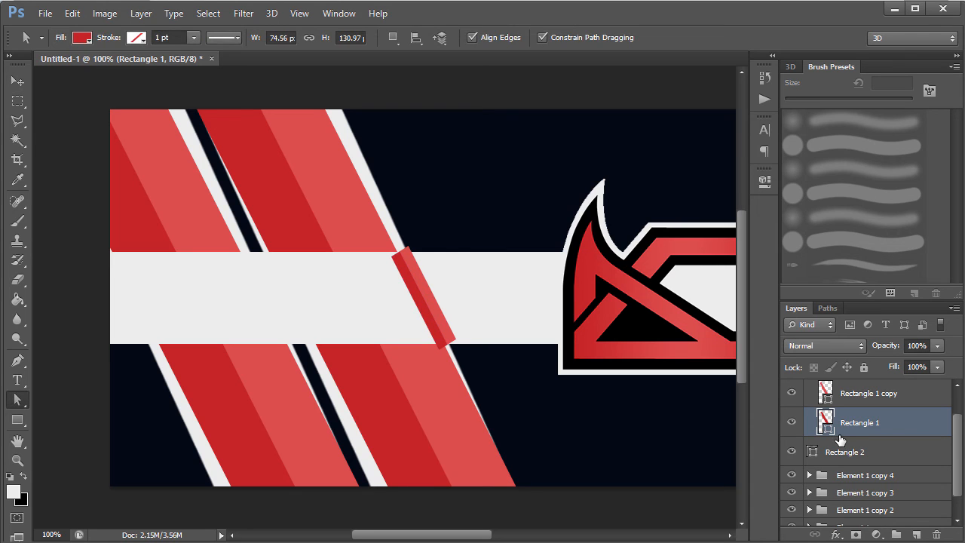
drag(959, 433, 958, 425)
click(912, 419)
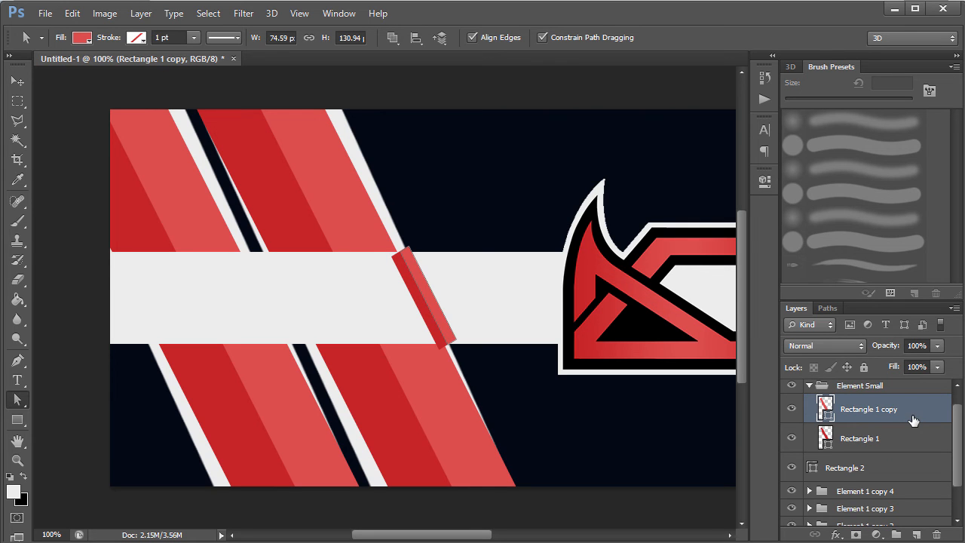
key(ctrl+j)
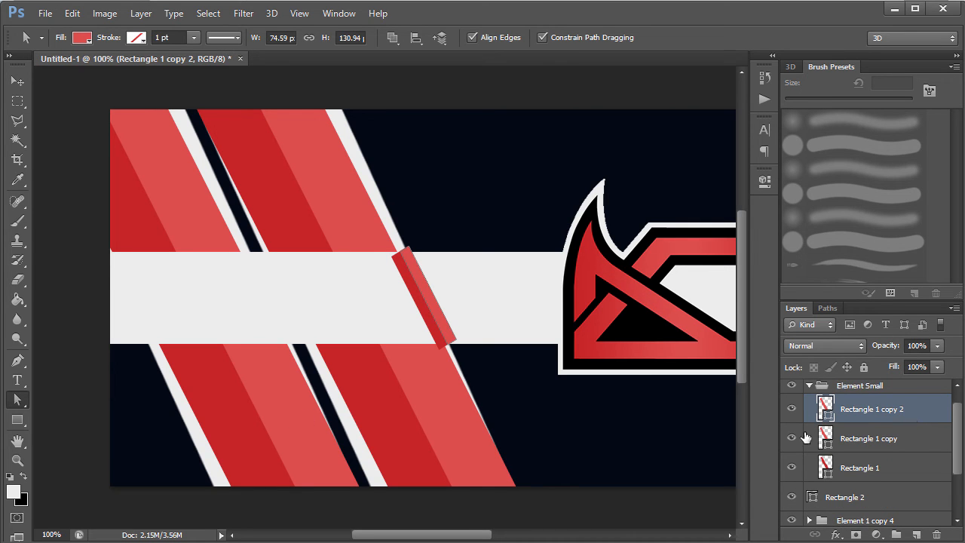
click(82, 37)
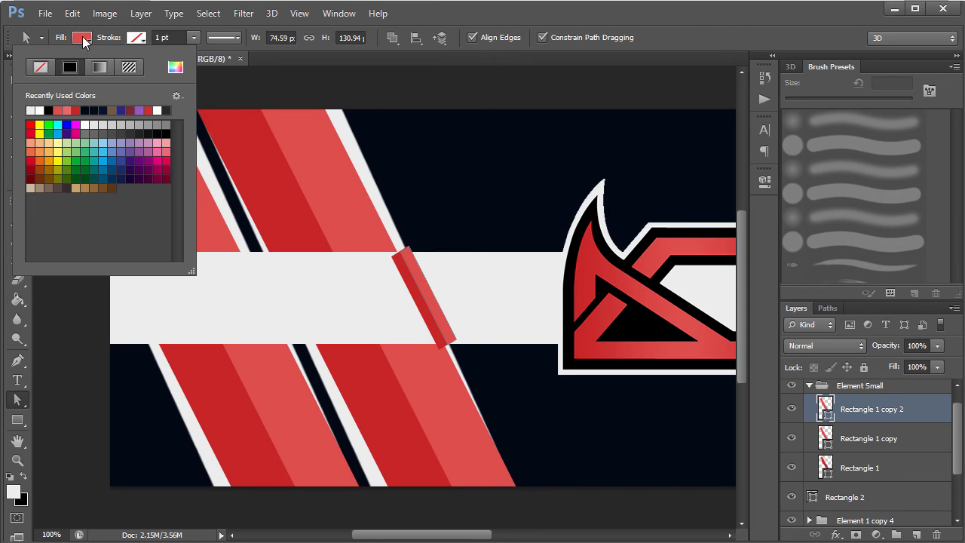
click(91, 108)
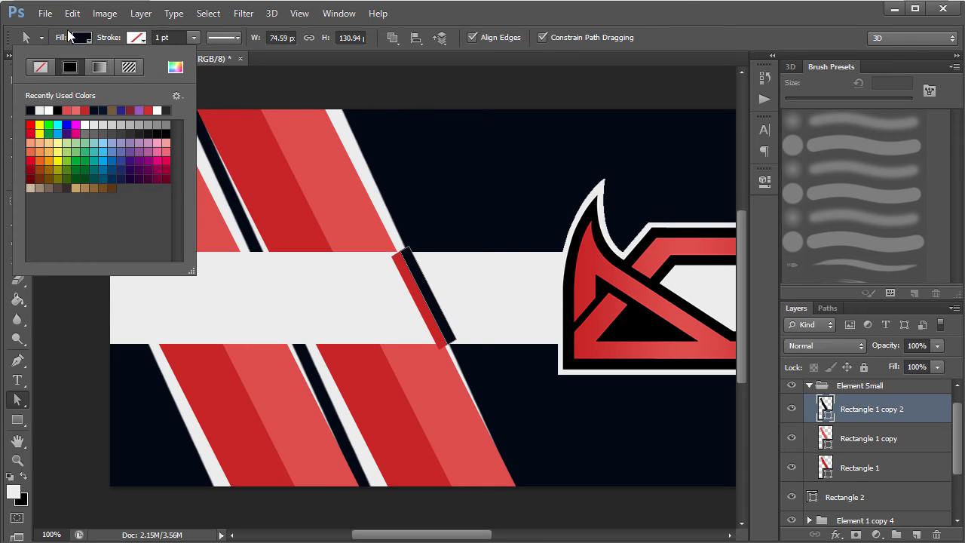
click(709, 7)
click(688, 98)
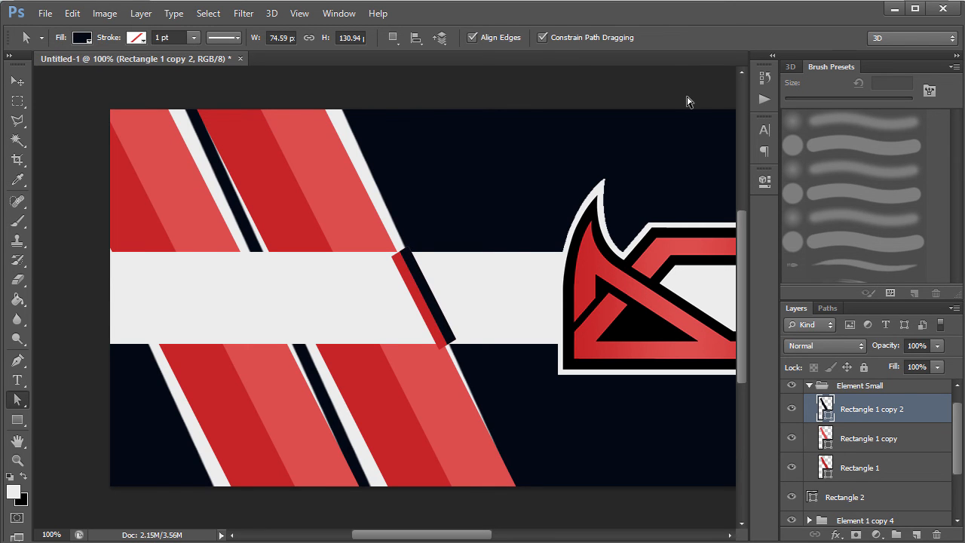
Nudge the small navy stripe until it sits flush along the right edge of the small light red stripe
key(v)
key(shift+Right)
key(shift+Right)
key(shift+Left)
key(shift+Up)
key(Down)
key(Down)
key(Right)
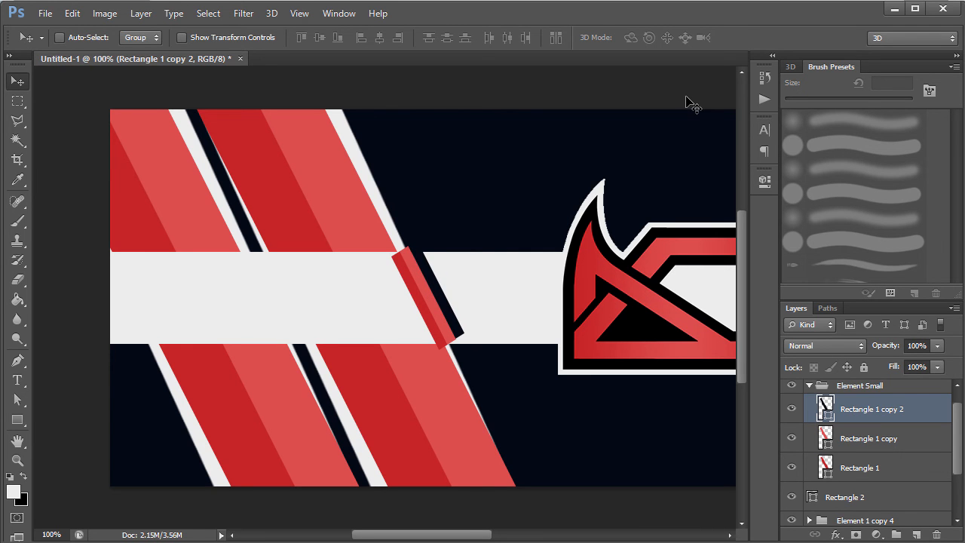
scroll(509, 301, up, 10)
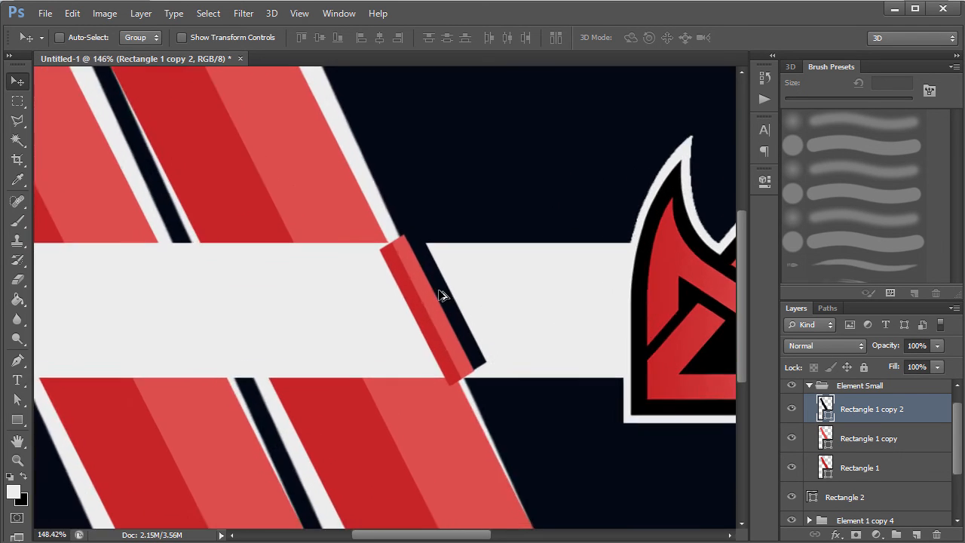
scroll(438, 290, up, 1)
key(Left)
key(Right)
key(Right)
key(Up)
key(Left)
key(Down)
key(Down)
key(Right)
key(Left)
key(ctrl+0)
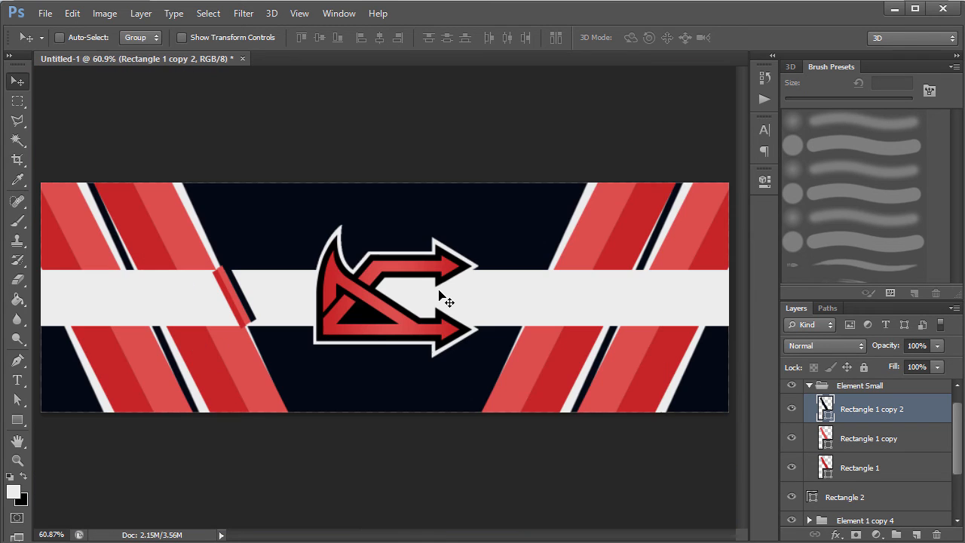
Duplicate the small Rectangle 1 and Rectangle 1 copy stripes together and align the pair against the navy stripe's right edge
scroll(216, 308, up, 3)
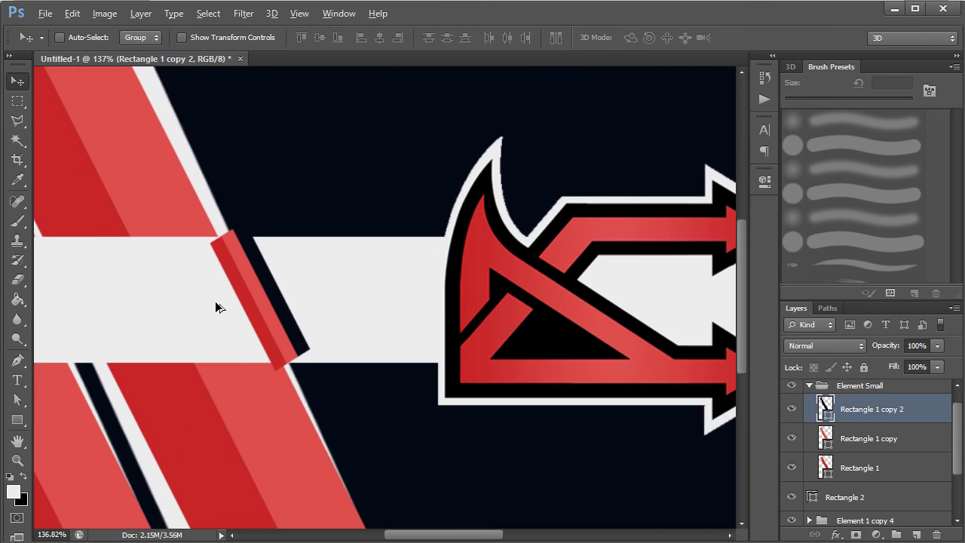
scroll(215, 308, up, 2)
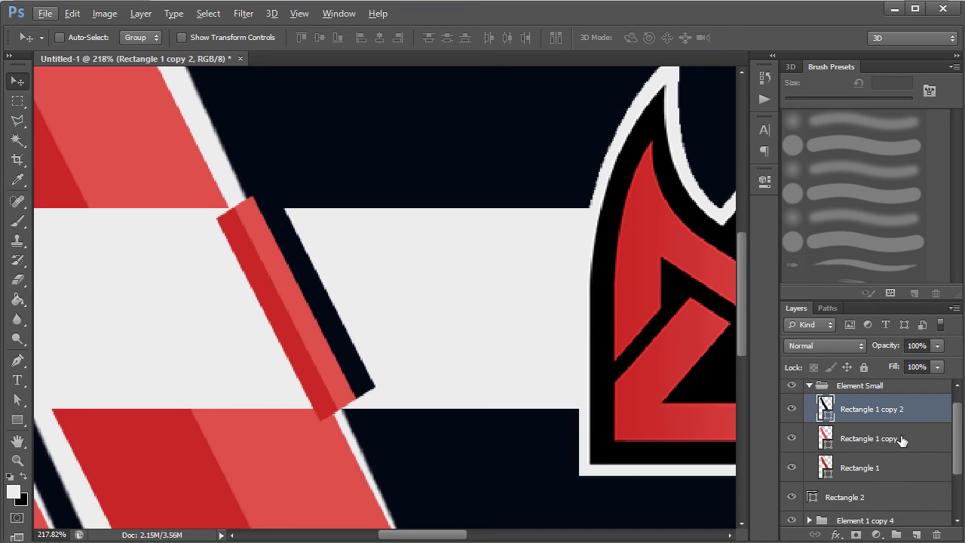
click(901, 441)
ctrl+click(898, 488)
click(896, 479)
shift+click(900, 445)
key(ctrl+j)
drag(296, 345, 347, 304)
key(Left)
key(Left)
key(Down)
key(Left)
key(Left)
key(Down)
key(Down)
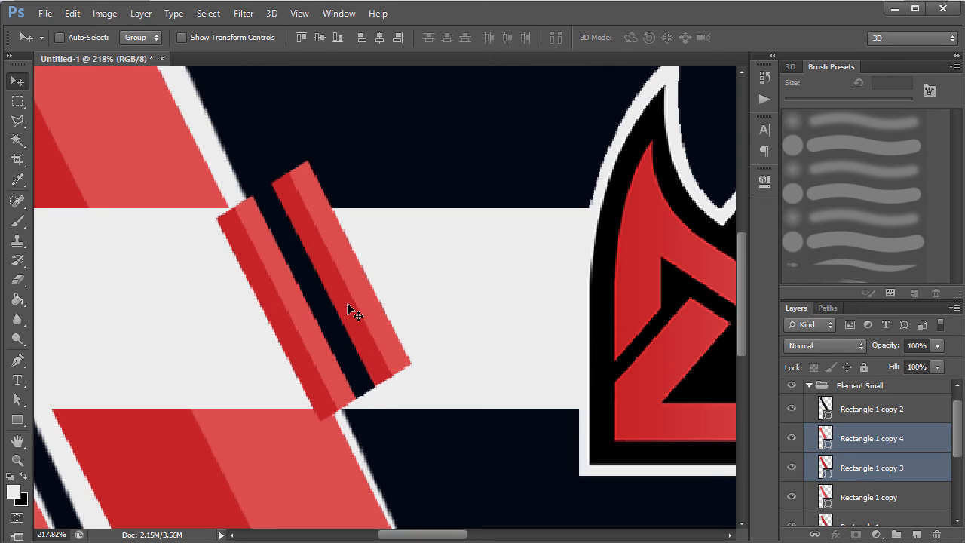
Collapse the Element Small group, rotate its stripes to almost upright and resize them to fit within the light band's height
click(818, 387)
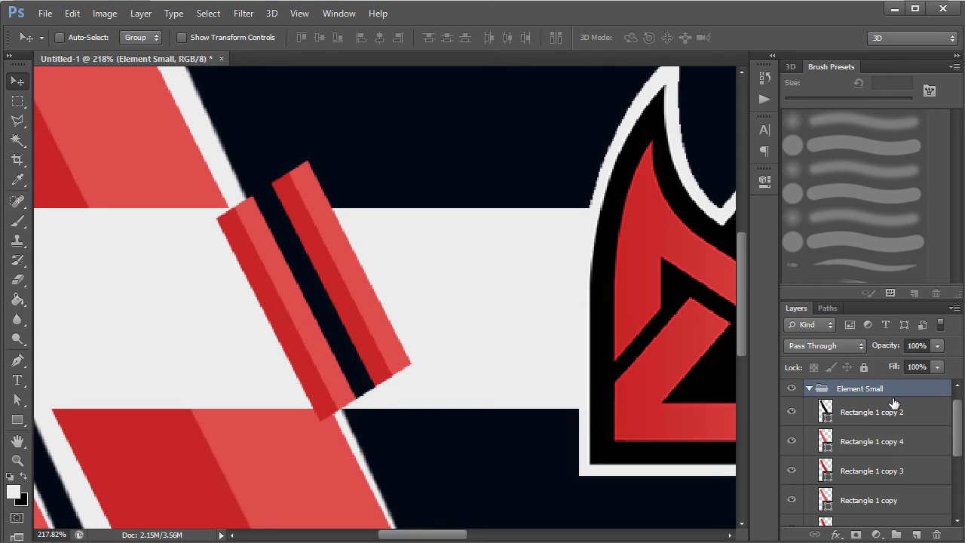
click(809, 388)
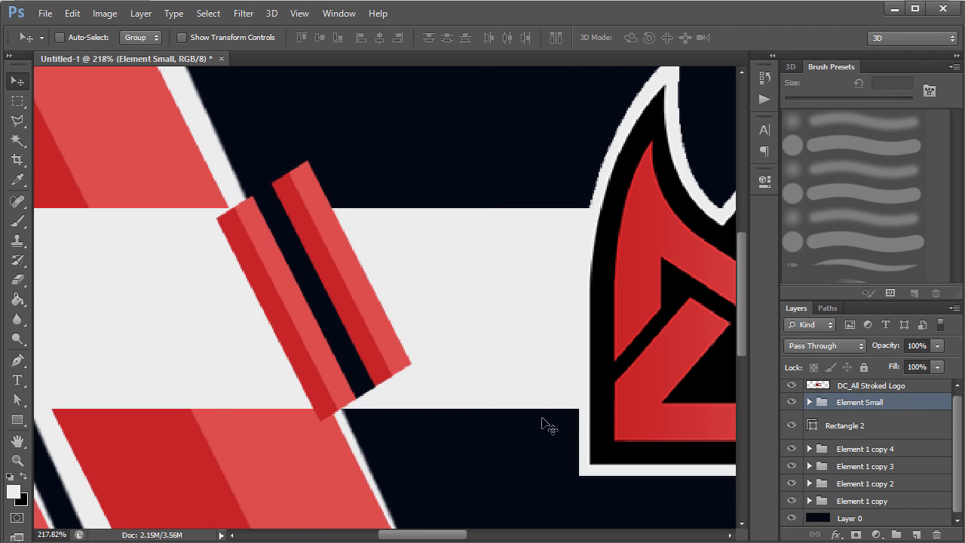
key(ctrl+t)
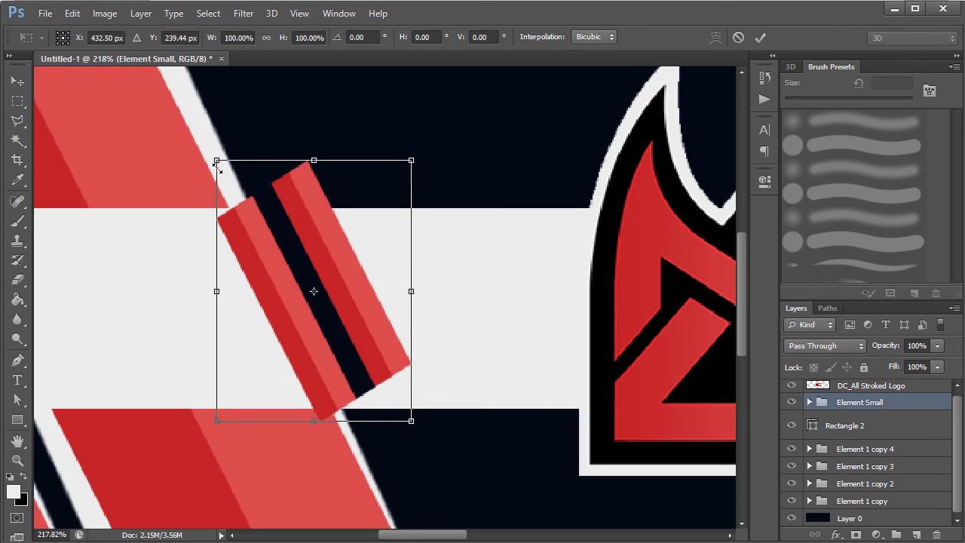
drag(216, 159, 174, 149)
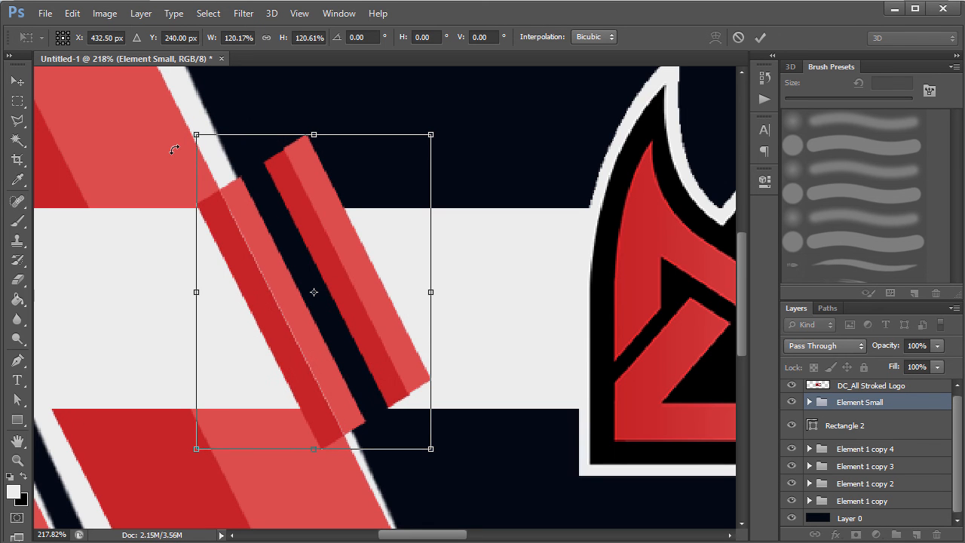
drag(312, 259, 134, 100)
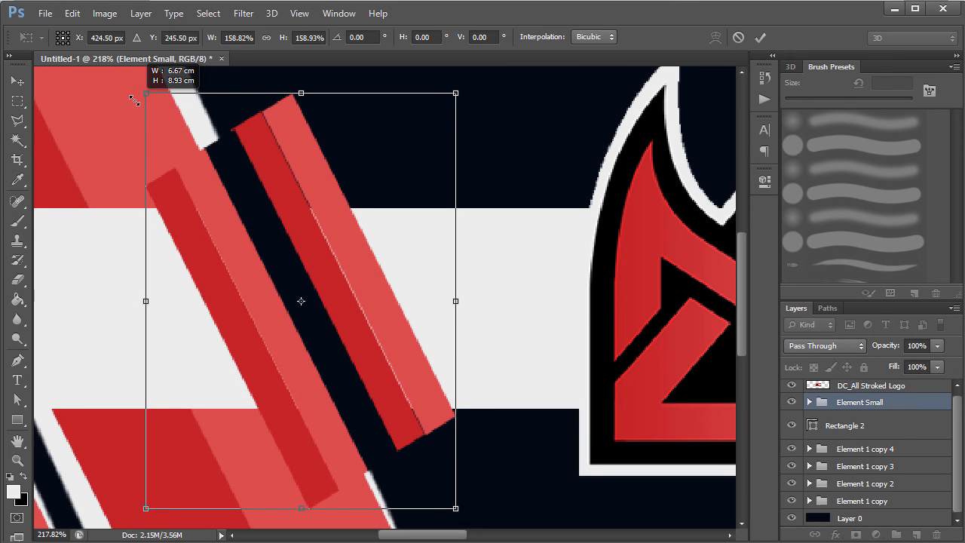
drag(133, 99, 198, 215)
key(Return)
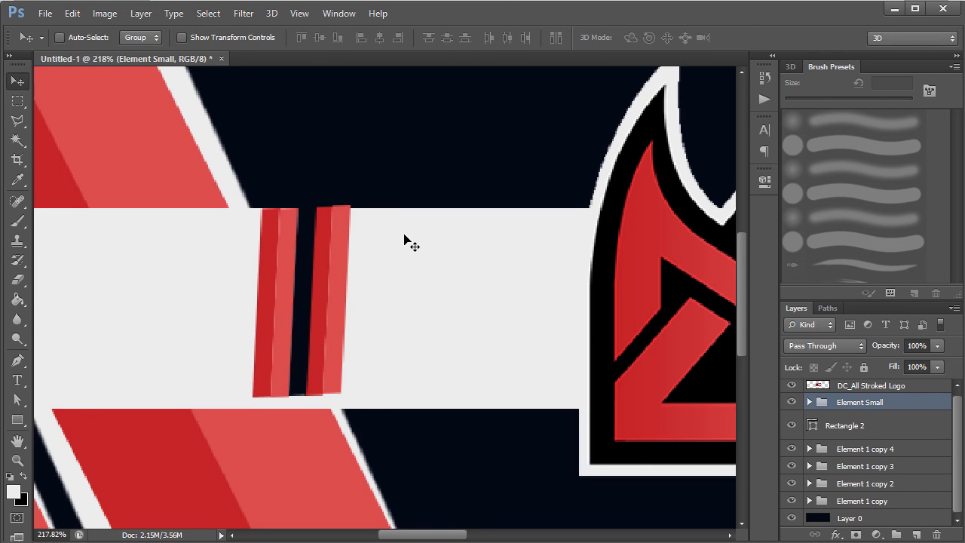
Rotate the Element Small stripes slightly further counterclockwise and stretch them vertically past both edges of the light band
key(ctrl+t)
drag(372, 198, 367, 194)
drag(294, 201, 296, 166)
key(Return)
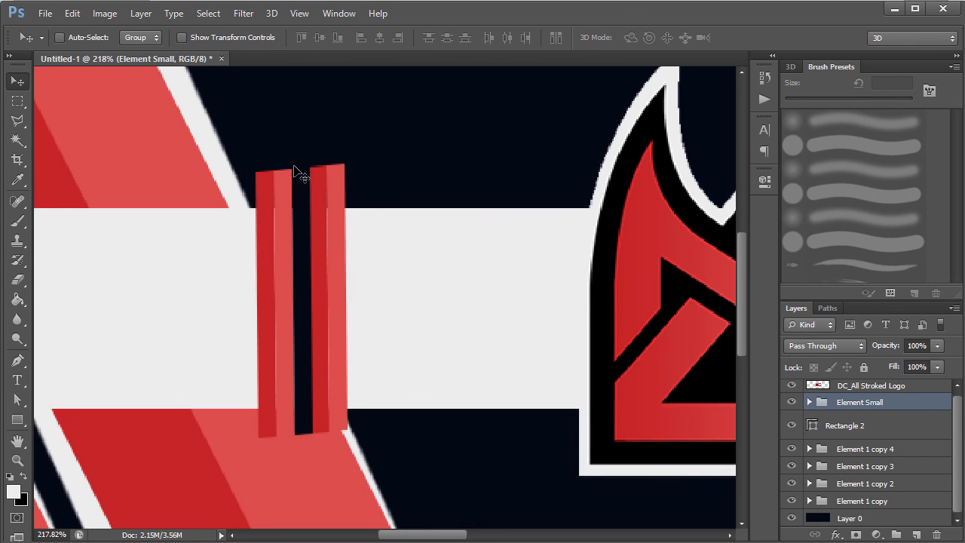
Rotate the Element Small stripes by about -25.9° to match the large stripes' slant, and stretch them to about 111% height
key(ctrl+t)
drag(387, 162, 321, 142)
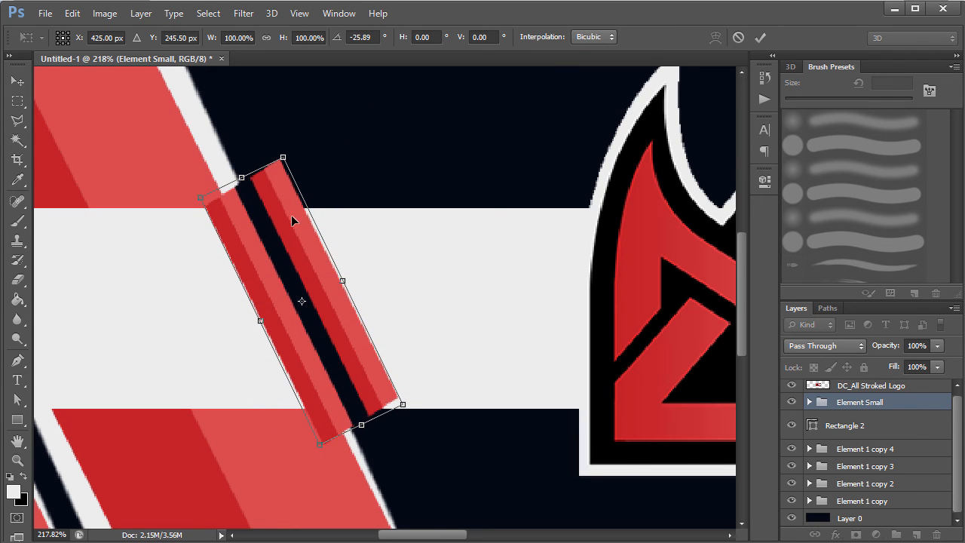
drag(289, 247, 287, 251)
drag(352, 430, 362, 446)
drag(231, 181, 221, 170)
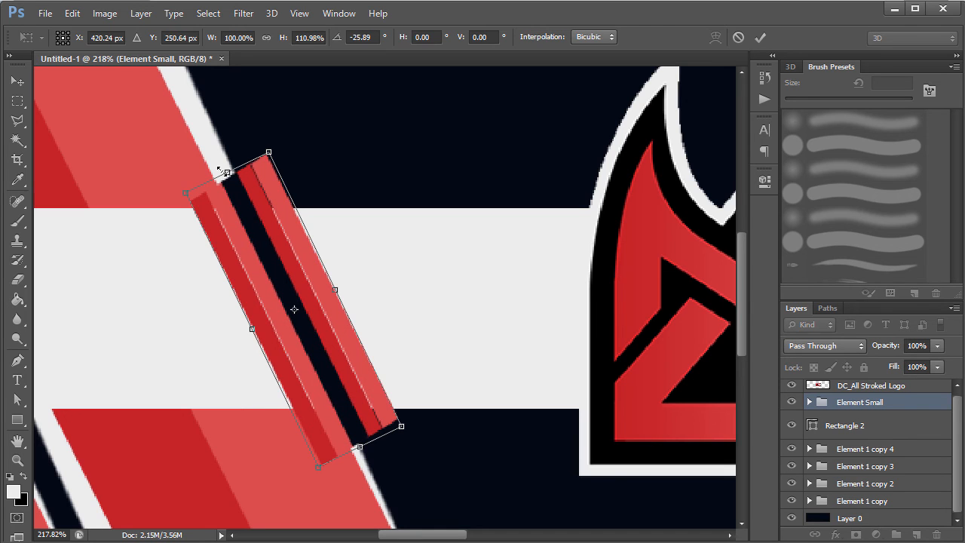
key(Return)
Nudge the individual stripes in the Element Small group together to close the hairline gaps between them
scroll(309, 258, up, 2)
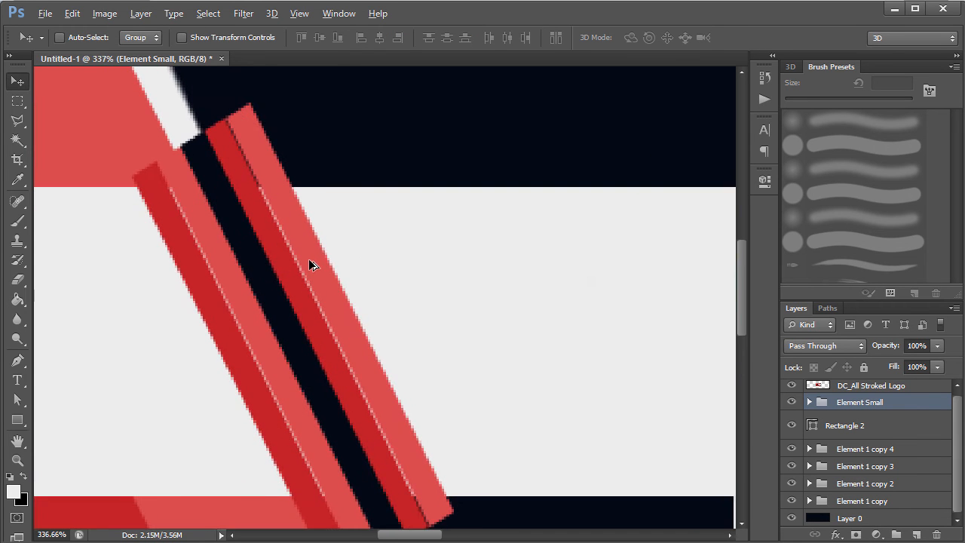
click(810, 403)
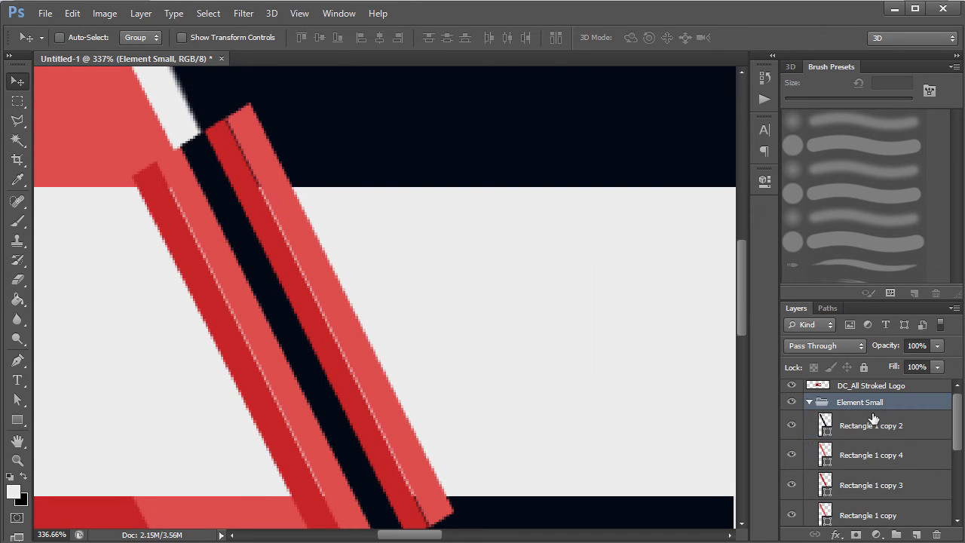
click(891, 428)
click(907, 455)
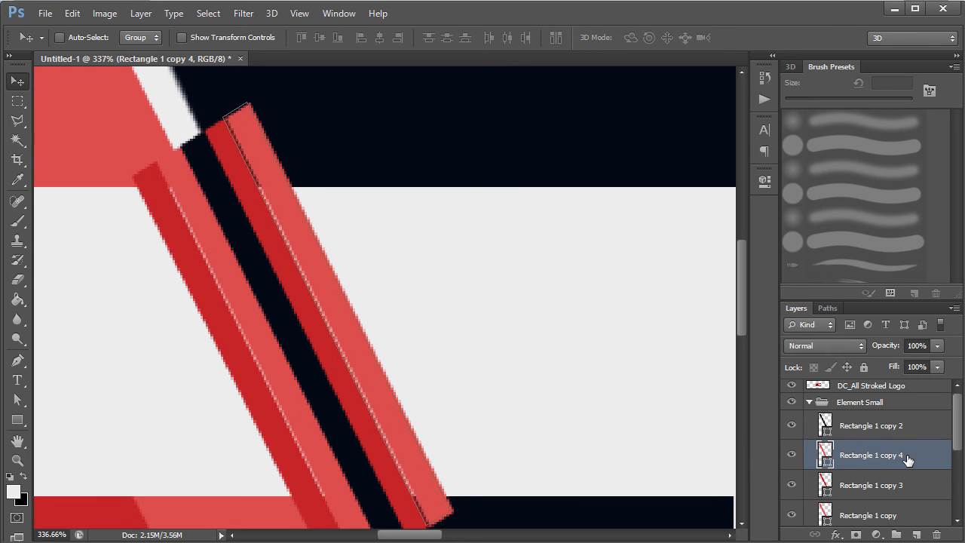
click(909, 485)
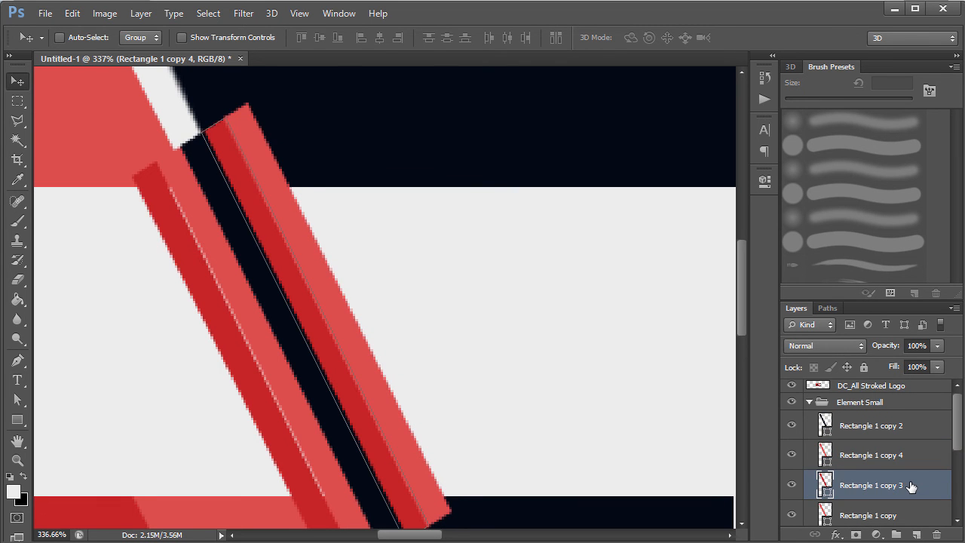
click(914, 516)
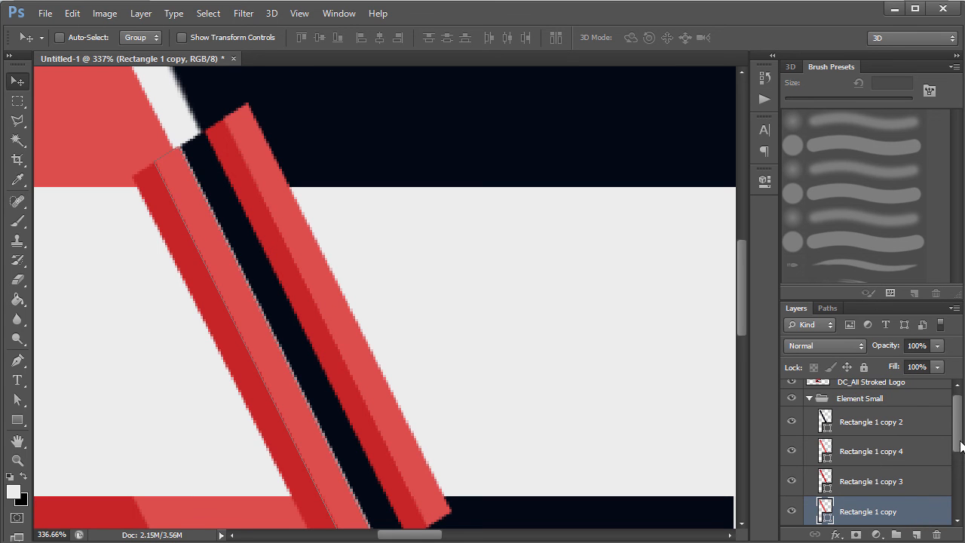
scroll(961, 445, down, 2)
click(922, 507)
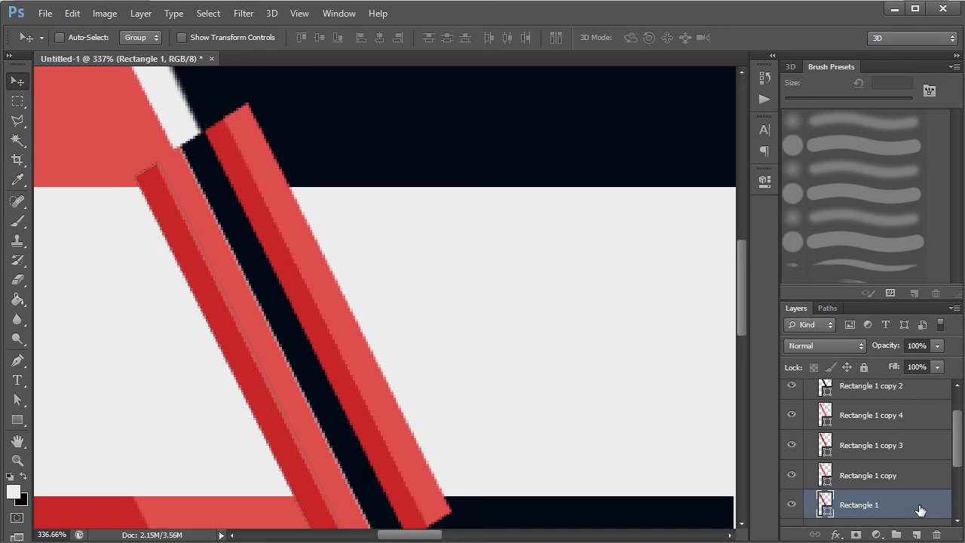
click(904, 480)
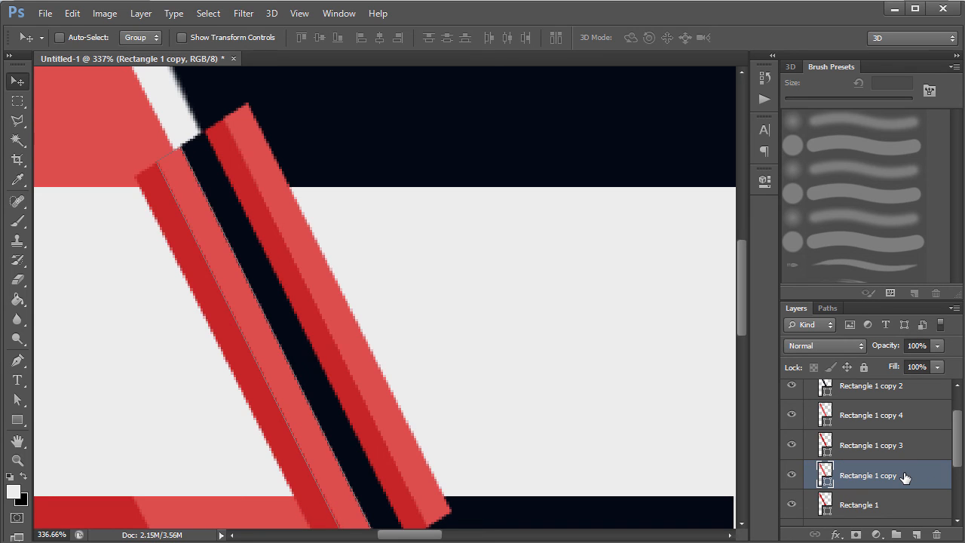
key(a)
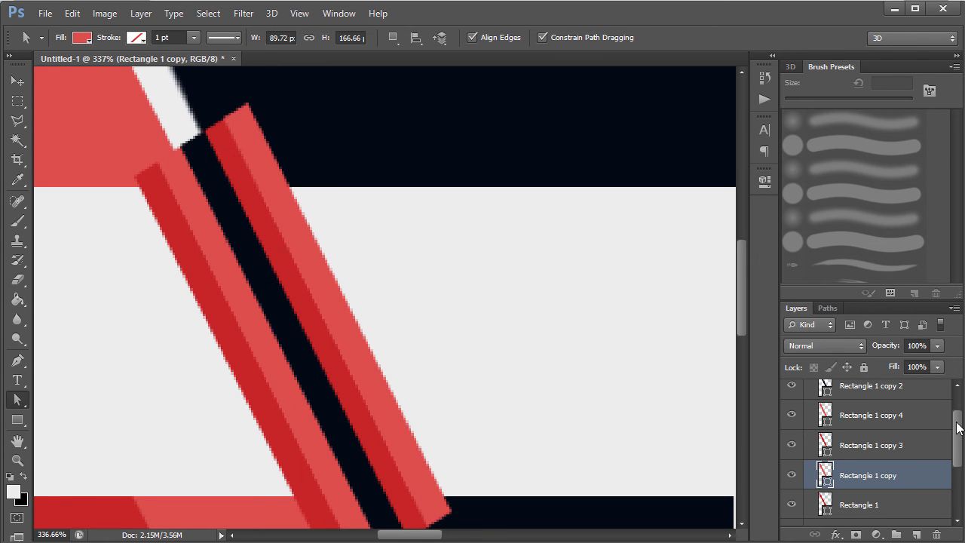
Merge the Element Small group into a single layer
scroll(956, 422, up, 3)
click(875, 405)
right_click(875, 403)
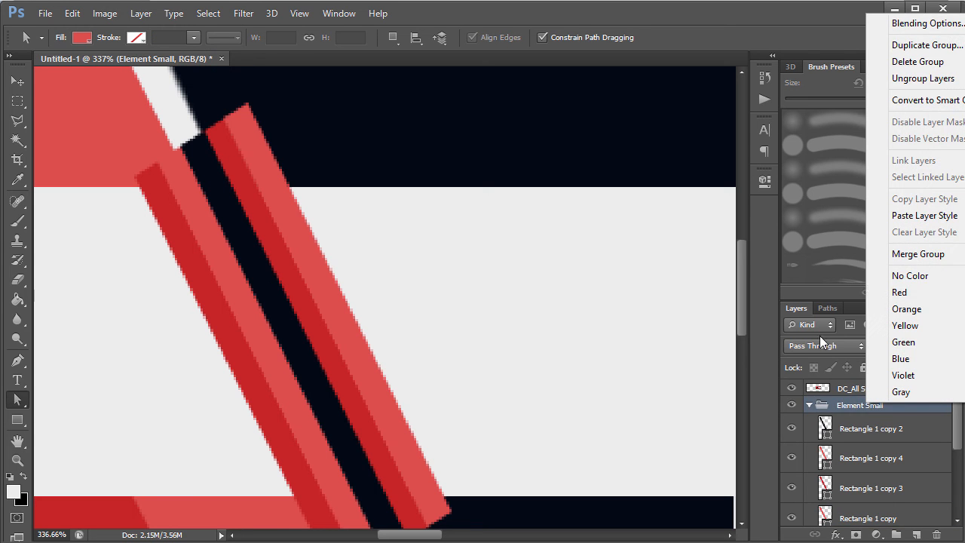
click(894, 255)
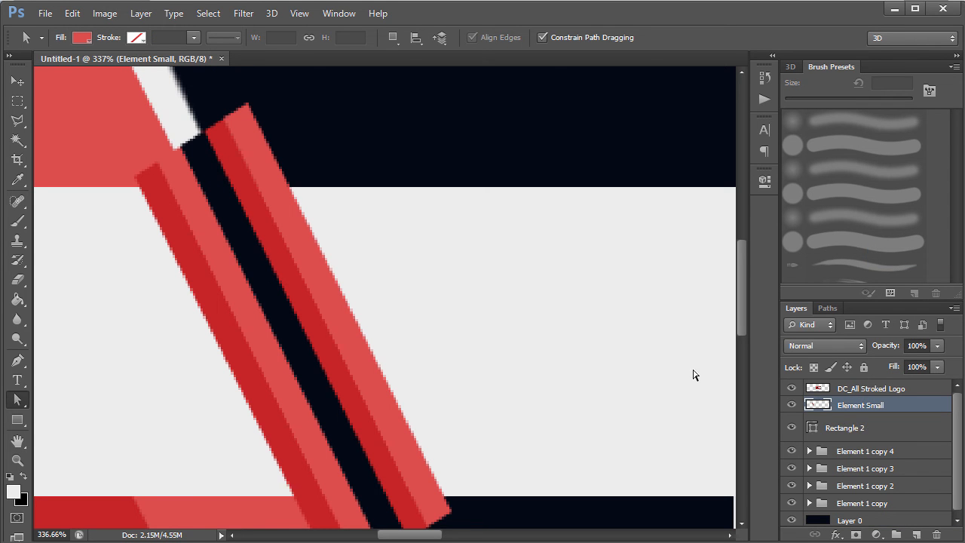
Clip the Element Small layer to the light grey Rectangle 2 band
click(792, 428)
click(793, 429)
alt+click(822, 415)
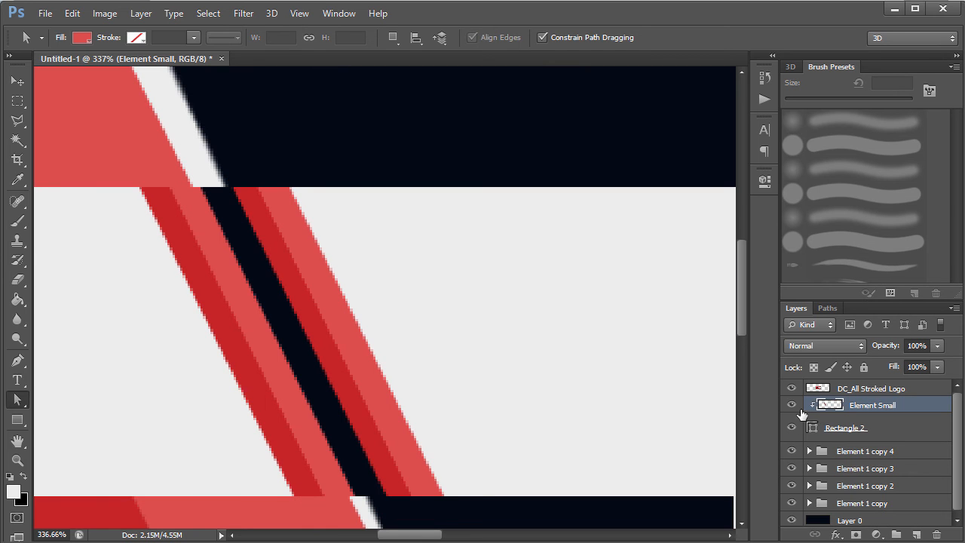
alt+click(830, 417)
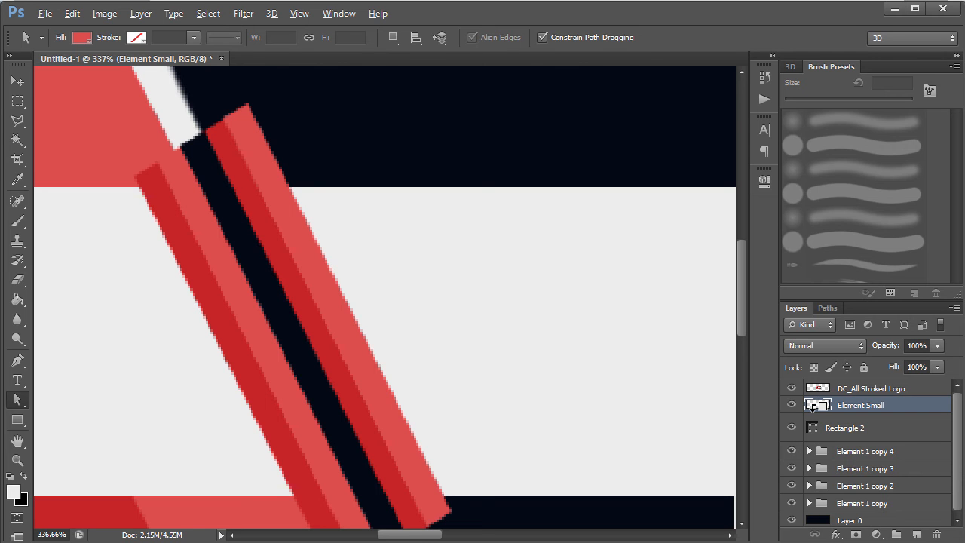
alt+click(813, 415)
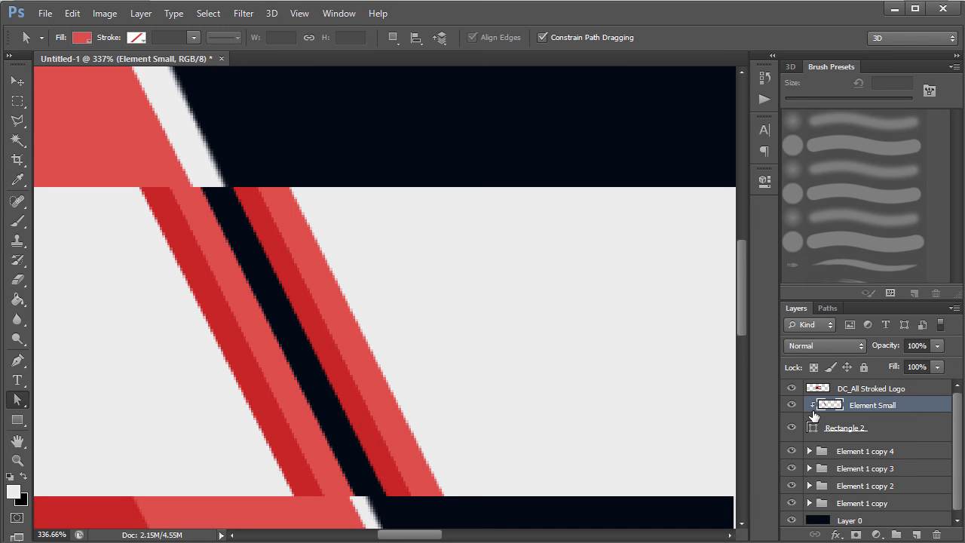
Duplicate the clipped Element Small layer and make the copy the active layer
key(ctrl+0)
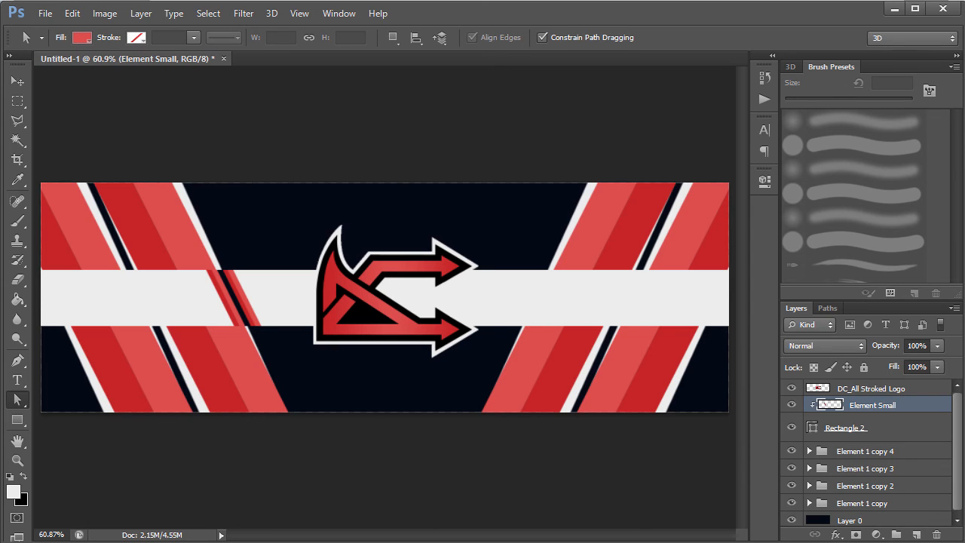
key(ctrl+j)
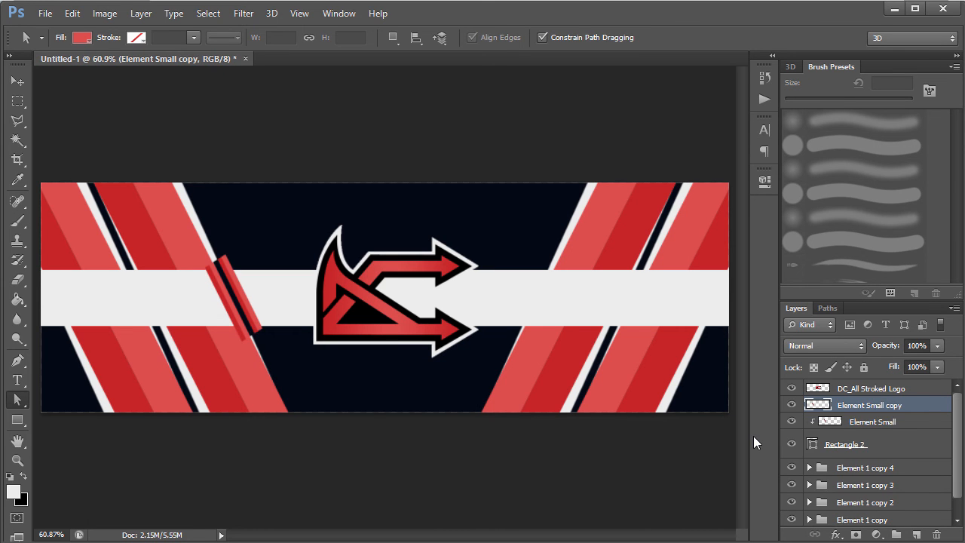
click(230, 303)
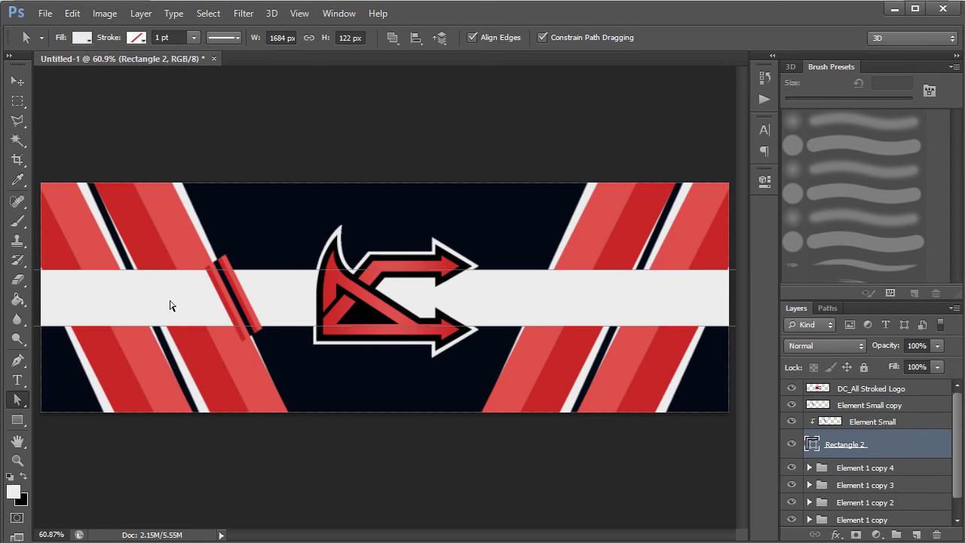
click(888, 424)
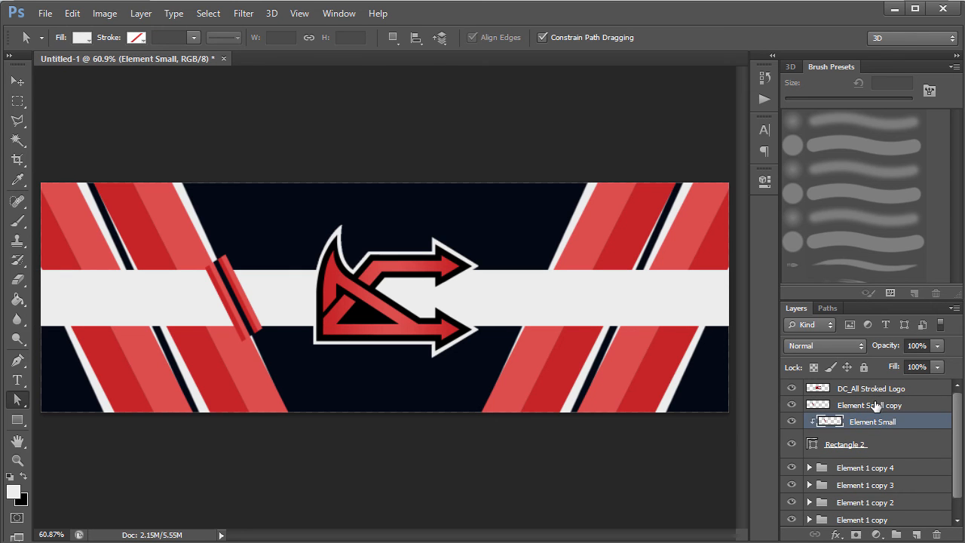
click(876, 407)
click(217, 287)
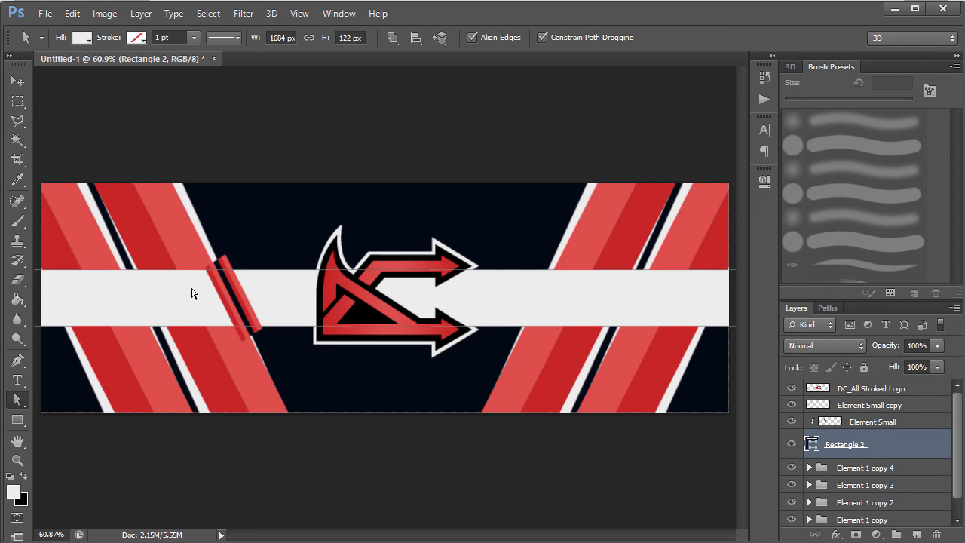
click(899, 411)
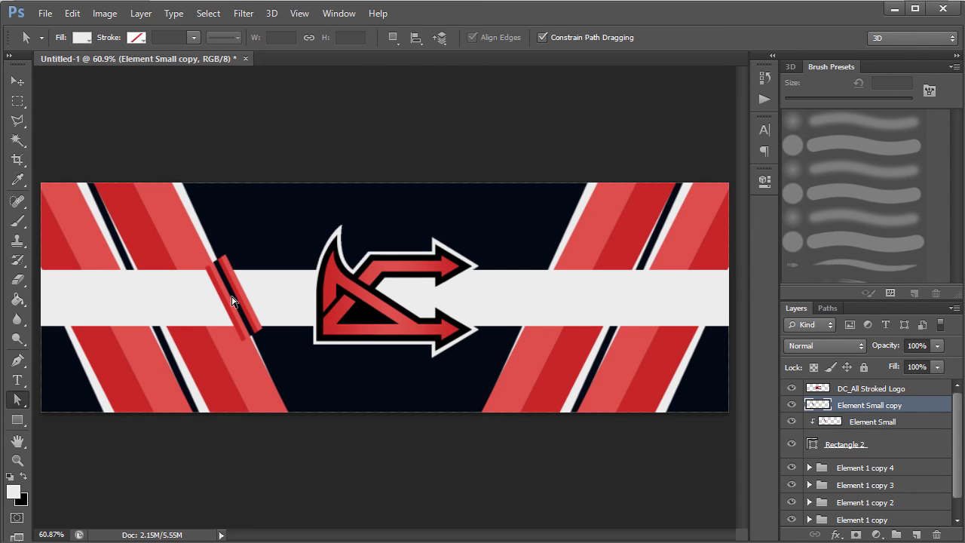
Move the Element Small copy about 200 px left along the light band and clip it to Rectangle 2
key(v)
key(shift+Left)
key(shift+Left)
key(shift+Left)
key(shift+Left)
key(shift+Left)
key(shift+Left)
key(shift+Left)
key(shift+Left)
key(shift+Left)
key(shift+Left)
key(shift+Left)
key(shift+Left)
key(shift+Left)
key(shift+Left)
key(shift+Left)
key(shift+Left)
key(shift+Left)
key(shift+Left)
key(shift+Left)
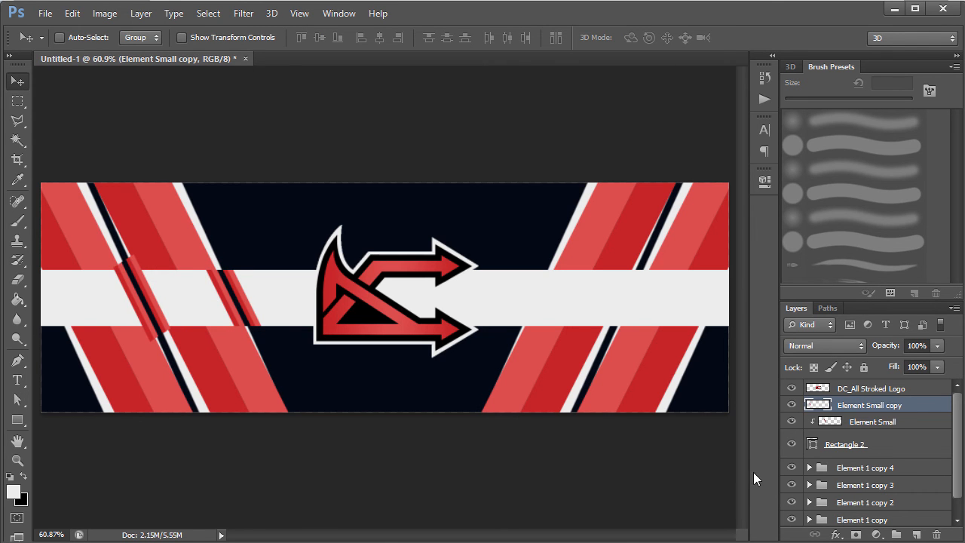
alt+click(813, 413)
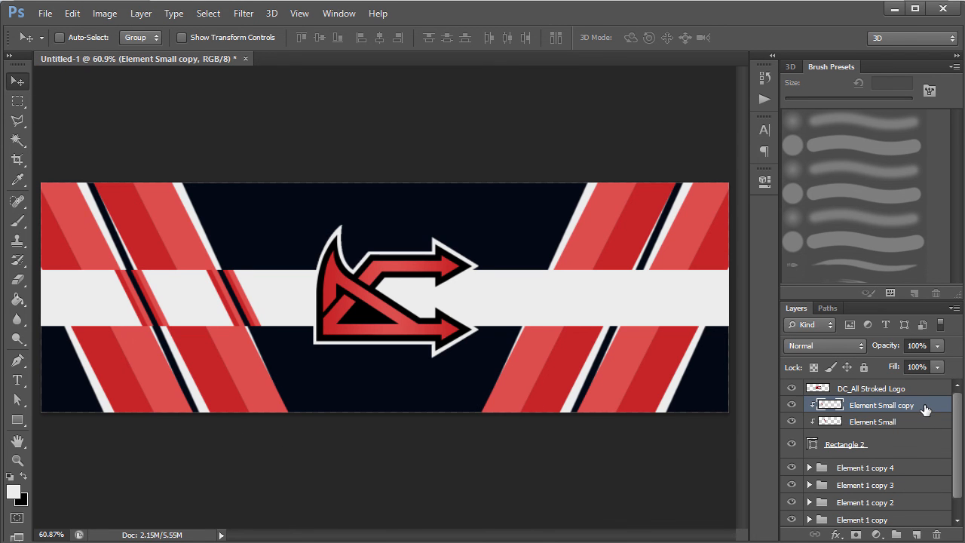
Duplicate the Element Small copy layer and flip the duplicate horizontally
key(ctrl+j)
key(ctrl+t)
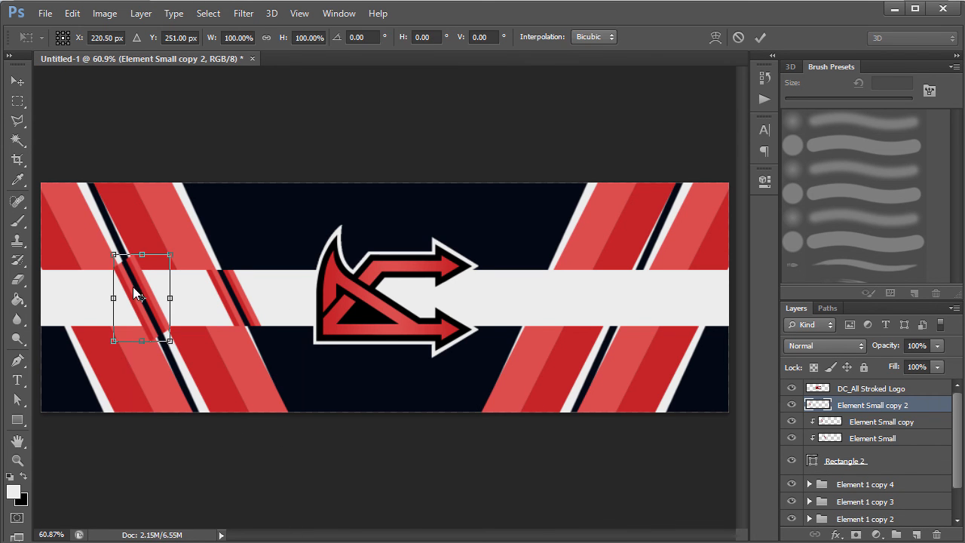
right_click(133, 287)
click(260, 511)
Move the flipped Element Small copy 2 stripes right to X 1080.50 px and clip them to the light band
key(shift+Right)
key(shift+Right)
key(shift+Right)
key(shift+Right)
key(shift+Right)
key(shift+Right)
key(shift+Right)
key(shift+Right)
key(shift+Right)
key(shift+Right)
key(shift+Right)
key(shift+Right)
key(shift+Right)
key(shift+Right)
key(shift+Right)
key(shift+Right)
key(shift+Right)
key(shift+Right)
key(shift+Right)
key(shift+Right)
key(shift+Right)
key(shift+Right)
key(shift+Right)
key(shift+Right)
key(shift+Right)
key(shift+Right)
key(shift+Right)
key(shift+Right)
key(shift+Right)
key(shift+Right)
key(shift+Right)
key(shift+Right)
key(shift+Right)
key(shift+Right)
key(shift+Right)
key(shift+Right)
key(shift+Right)
key(shift+Right)
key(shift+Right)
key(shift+Right)
key(shift+Right)
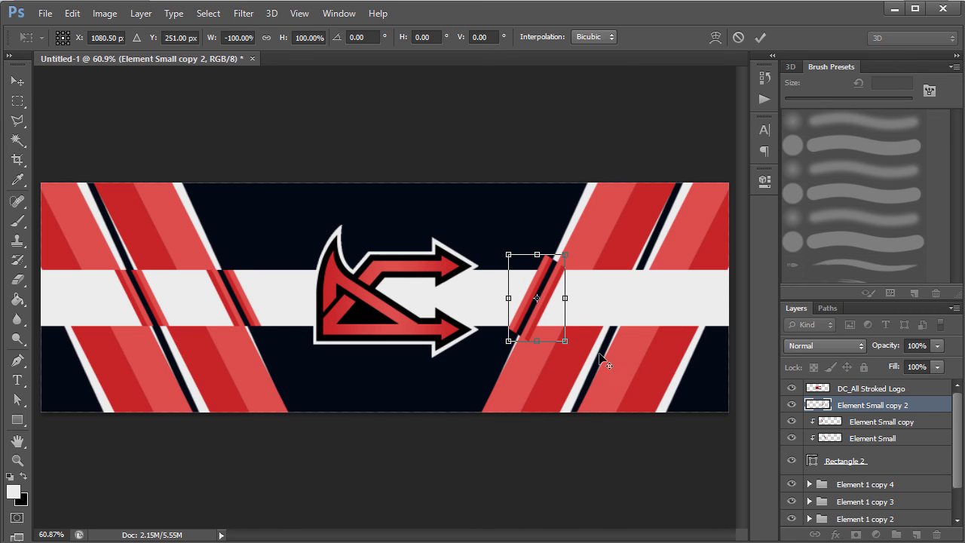
key(alt+space)
key(Escape)
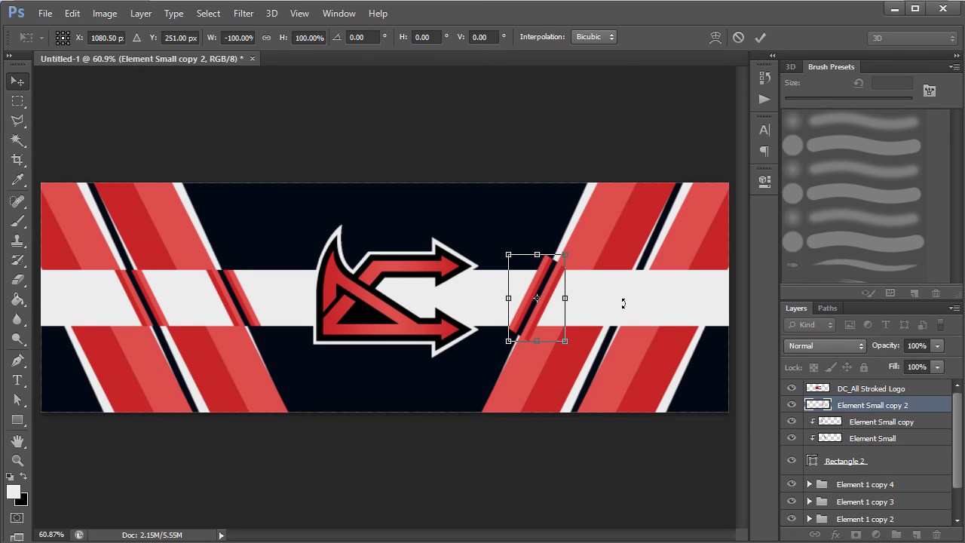
key(Return)
alt+click(816, 410)
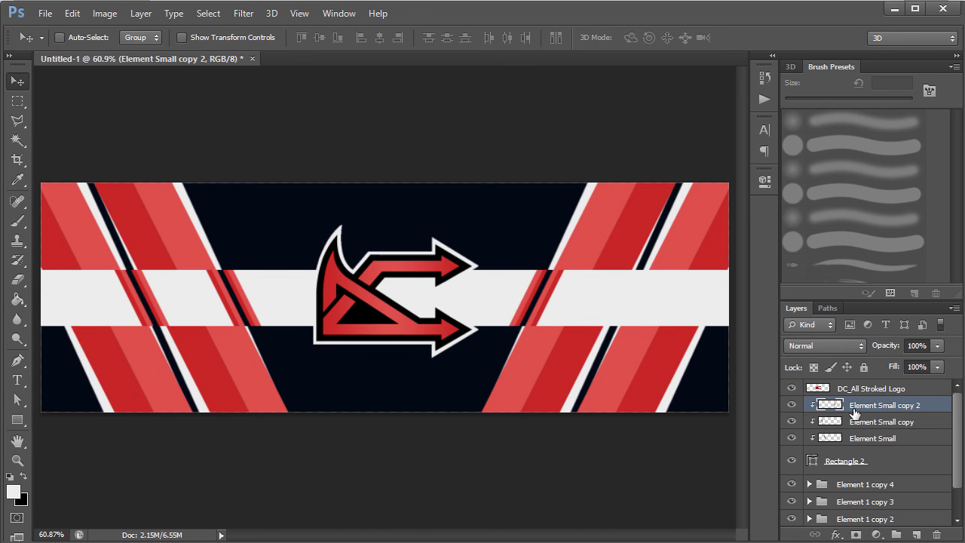
Duplicate Element Small copy 2, shift the duplicate about 200 px right and clip it to the light band
key(ctrl+j)
key(shift+Right)
key(shift+Right)
key(shift+Right)
key(shift+Right)
key(shift+Right)
key(shift+Right)
key(shift+Right)
key(shift+Right)
key(shift+Right)
key(shift+Right)
key(shift+Right)
key(shift+Right)
key(shift+Right)
key(shift+Right)
key(shift+Right)
key(shift+Right)
key(shift+Right)
key(shift+Right)
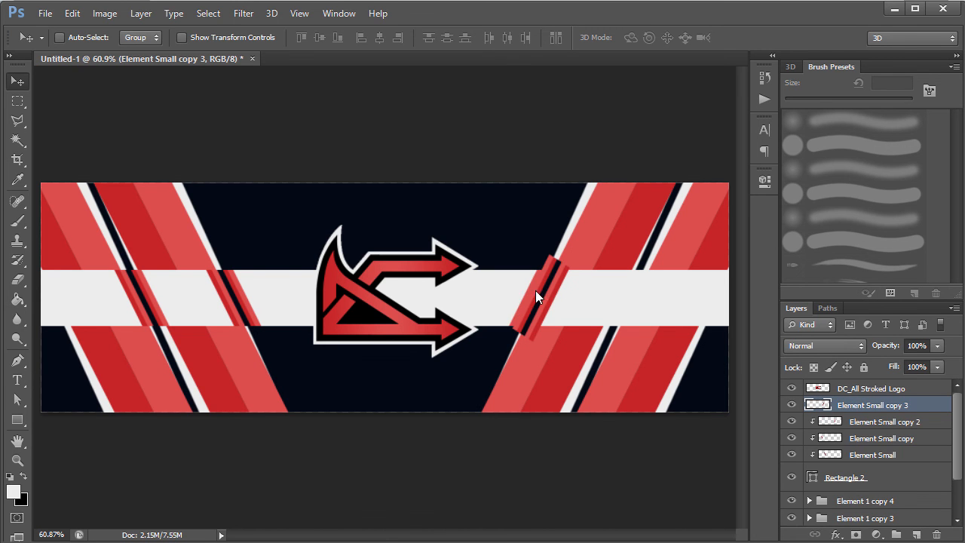
key(shift+Right)
key(shift+Right)
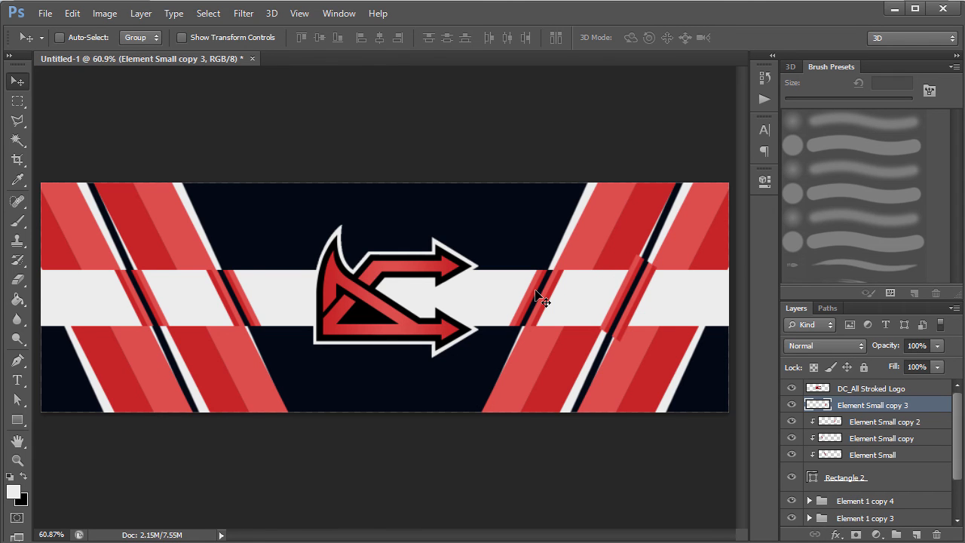
alt+click(830, 413)
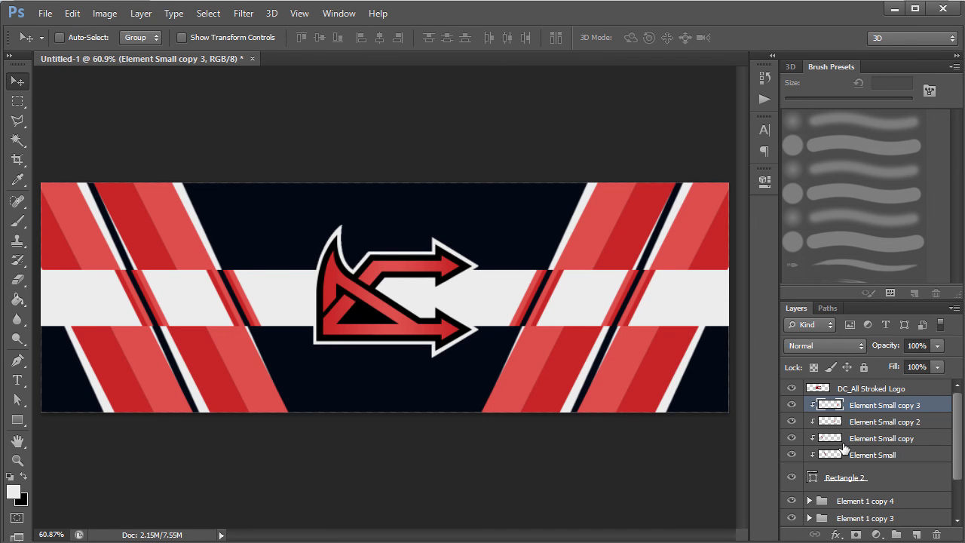
Add a Drop Shadow to the Rectangle 2 band with 20% spread, 20 px size and a 0° angle
click(888, 490)
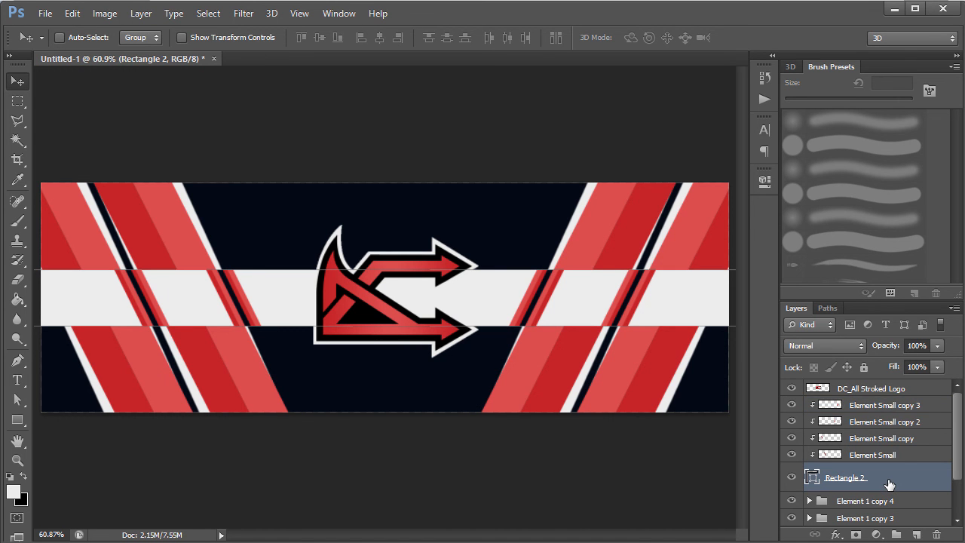
double_click(888, 480)
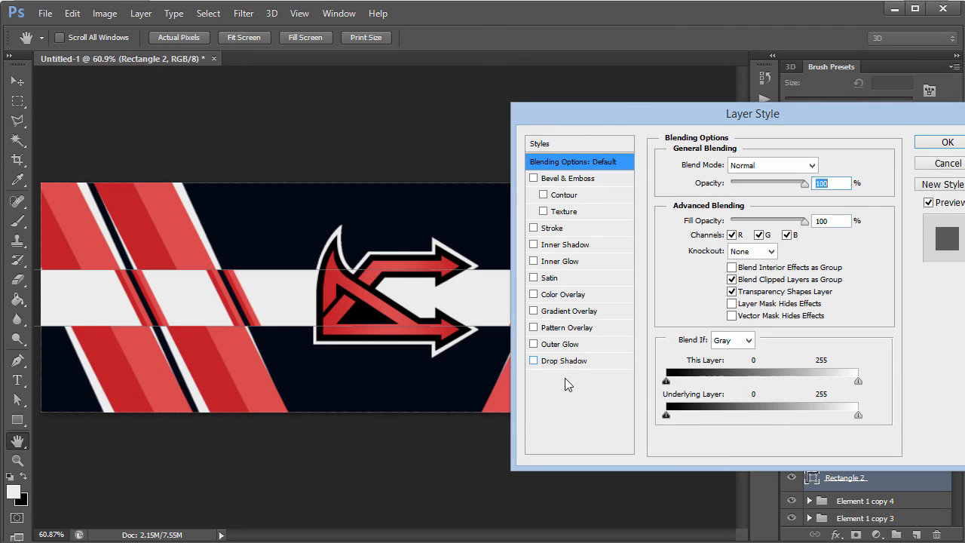
click(562, 361)
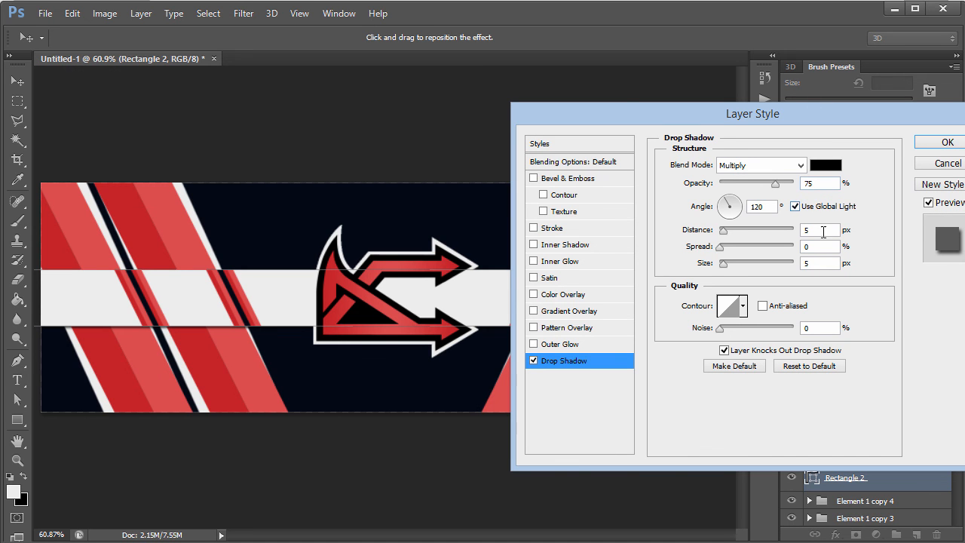
double_click(823, 249)
text(20)
key(Tab)
text(20)
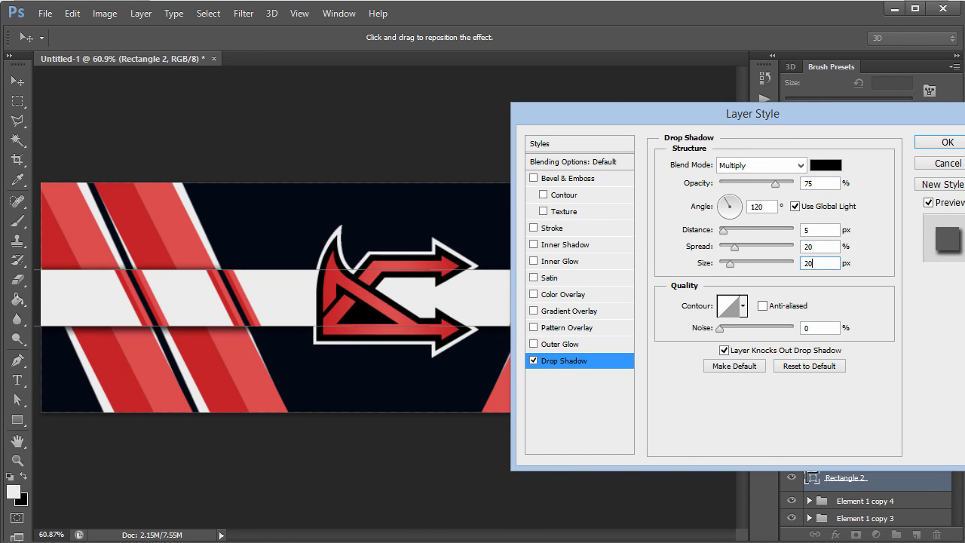
double_click(763, 207)
text(0)
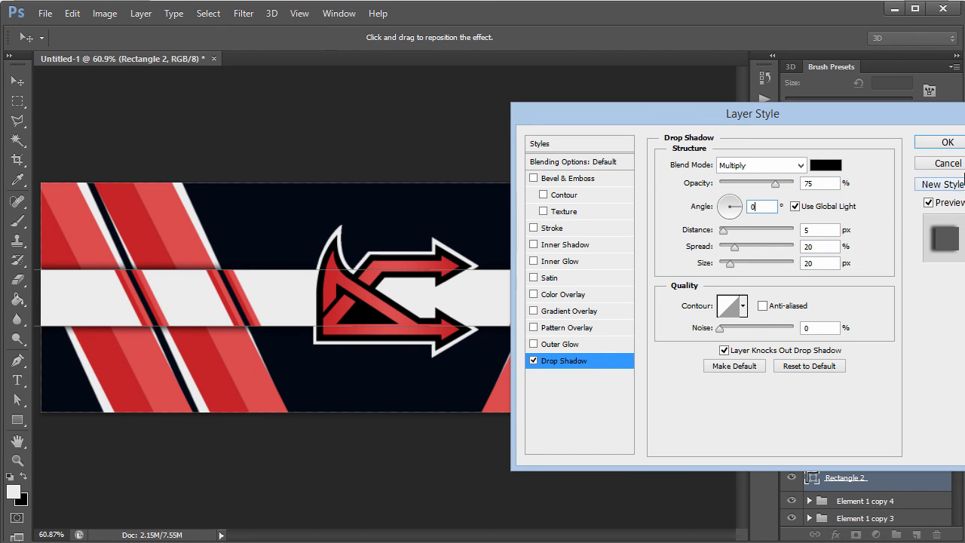
click(948, 143)
key(a)
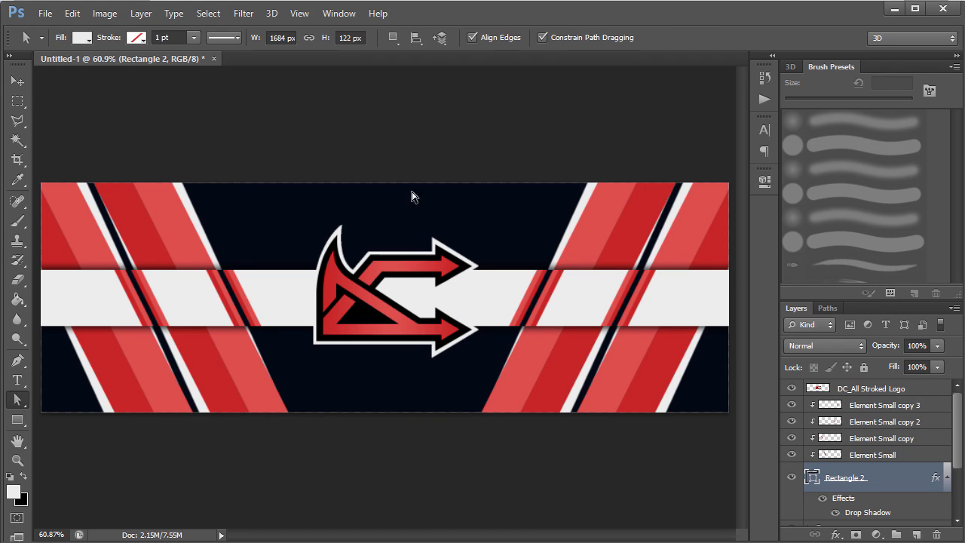
Duplicate the DC_All Stroked Logo layer and apply a white Color Overlay to the copy
click(910, 393)
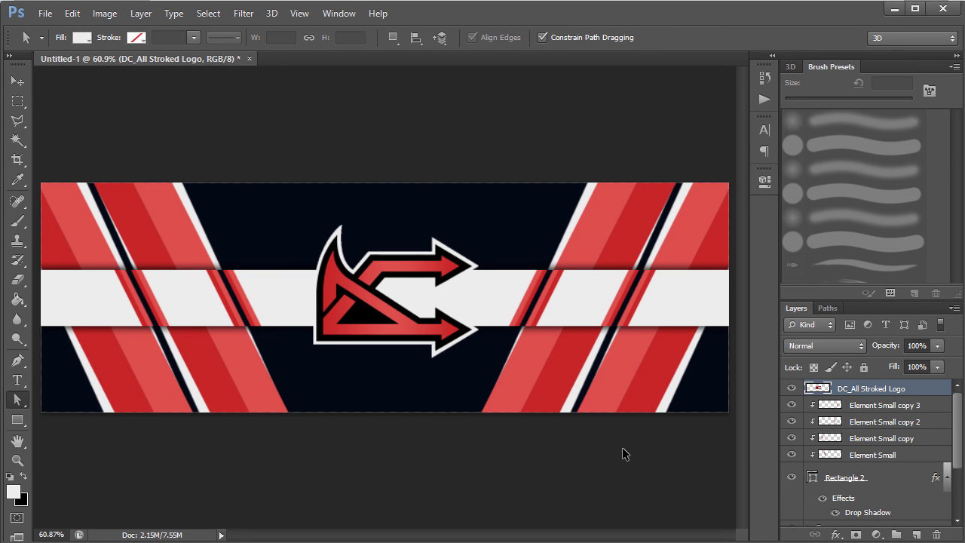
key(ctrl+j)
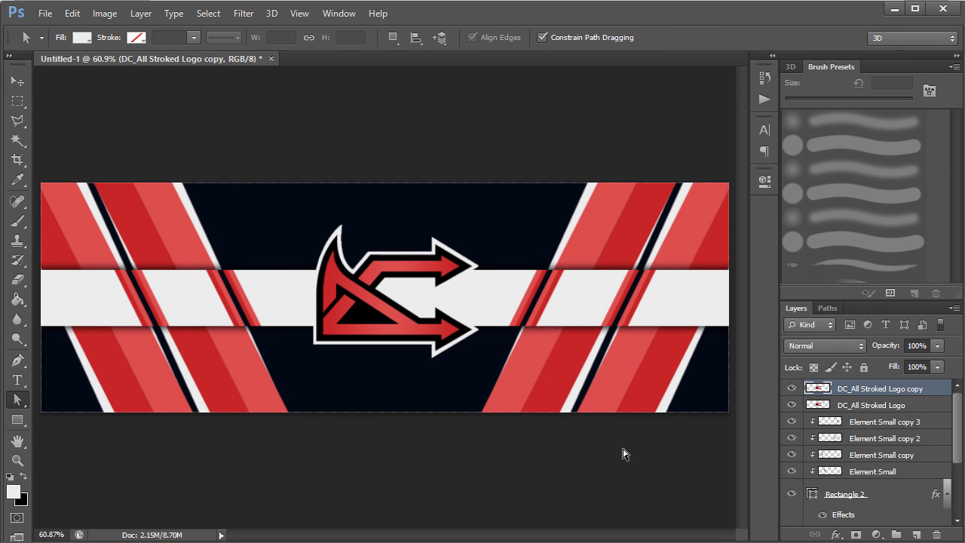
double_click(942, 394)
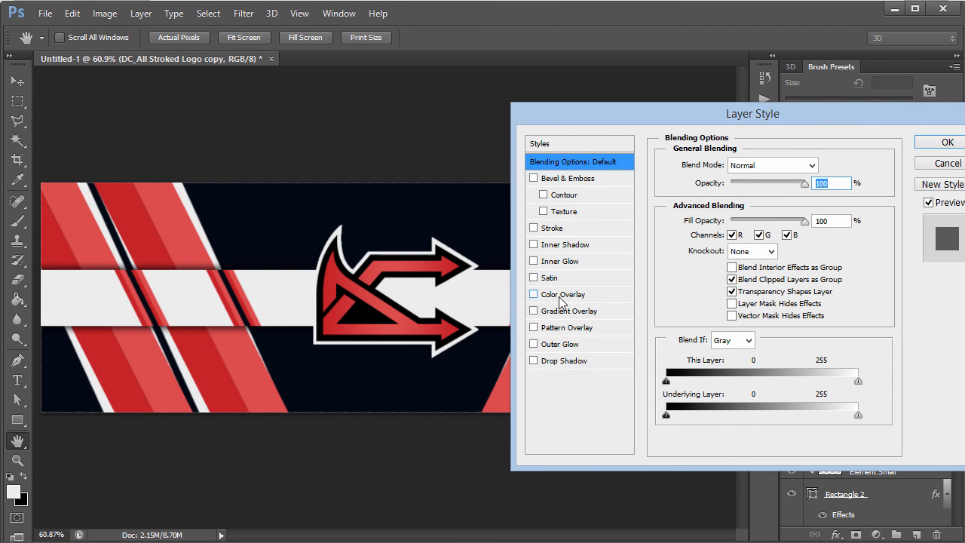
click(561, 296)
click(811, 169)
drag(312, 274, 77, 93)
click(537, 147)
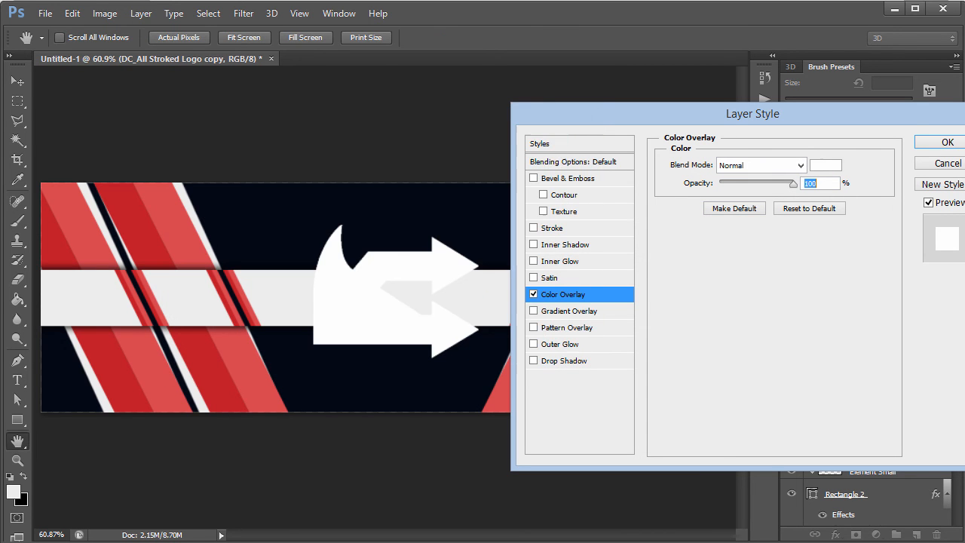
click(945, 142)
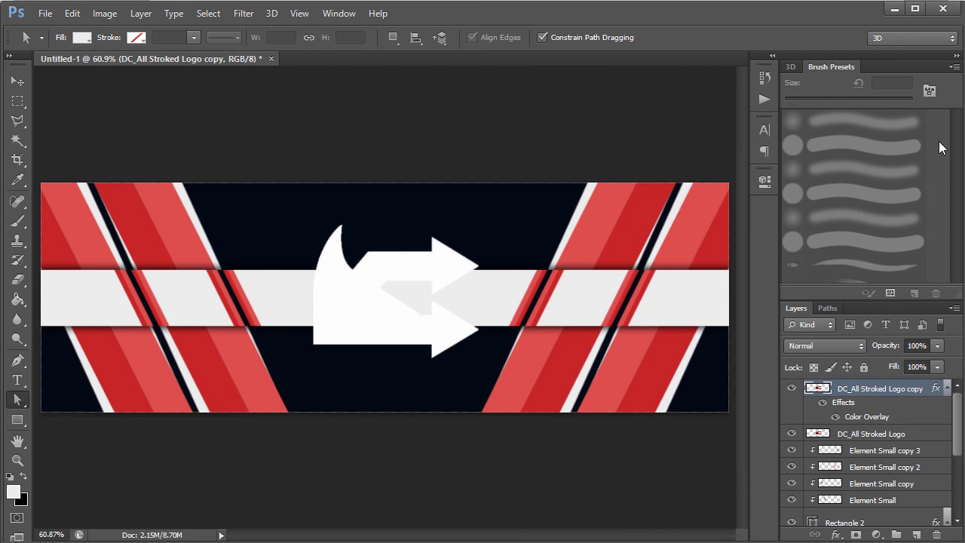
Scale the white logo copy up to about 172% and move it up to Y 176.50 px
click(947, 389)
key(ctrl+t)
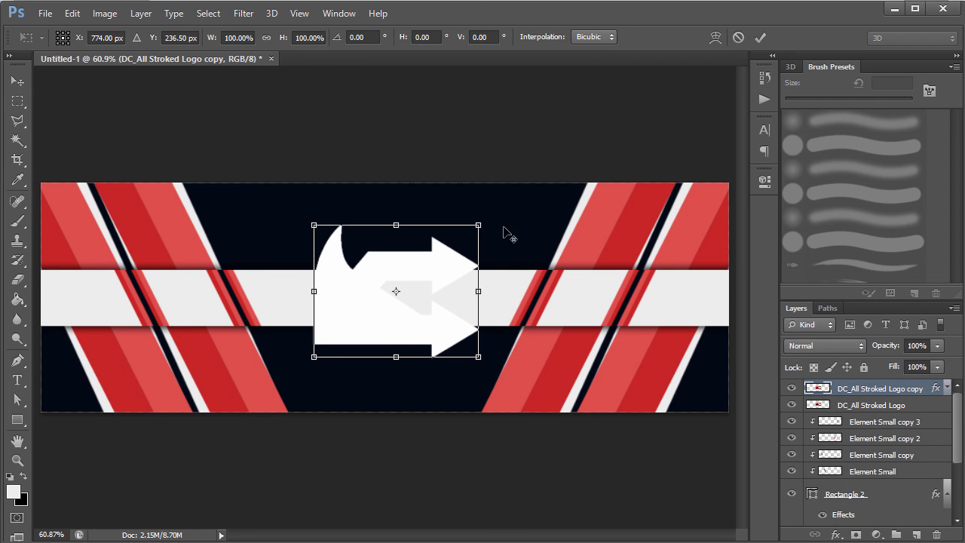
drag(480, 224, 551, 193)
key(shift+Up)
key(shift+Up)
key(shift+Up)
key(shift+Up)
key(shift+Up)
key(a)
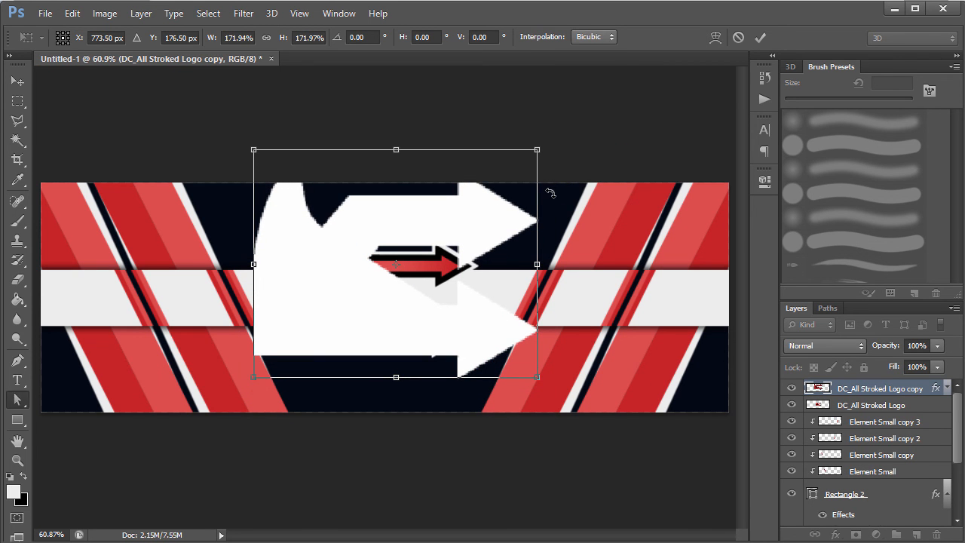
key(Return)
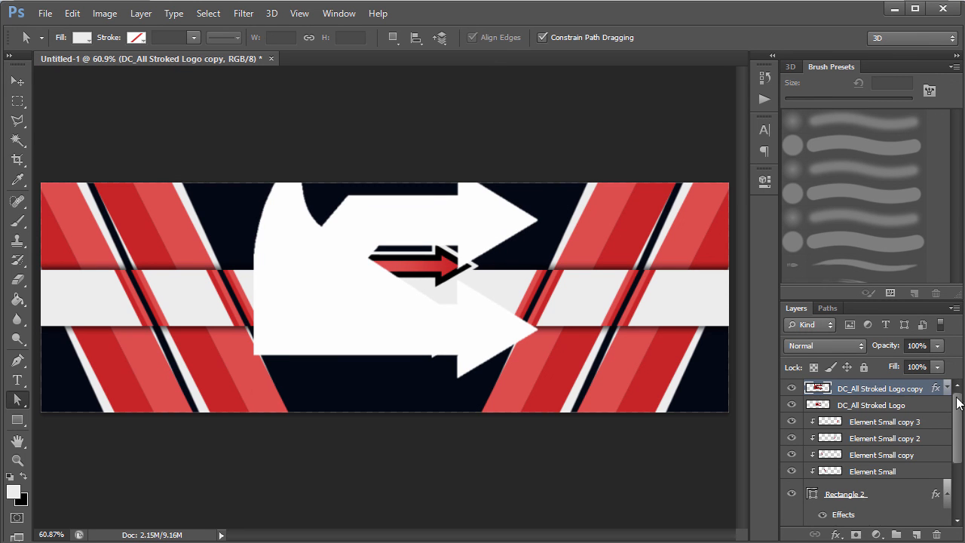
Move the DC_All Stroked Logo copy layer below all the Element 1 groups, directly above Layer 0
drag(921, 478, 922, 479)
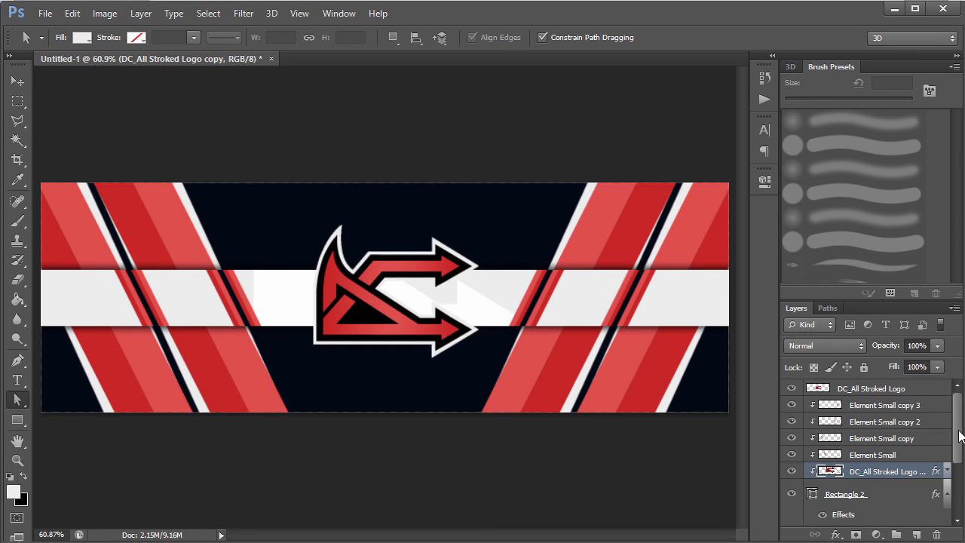
scroll(957, 428, down, 2)
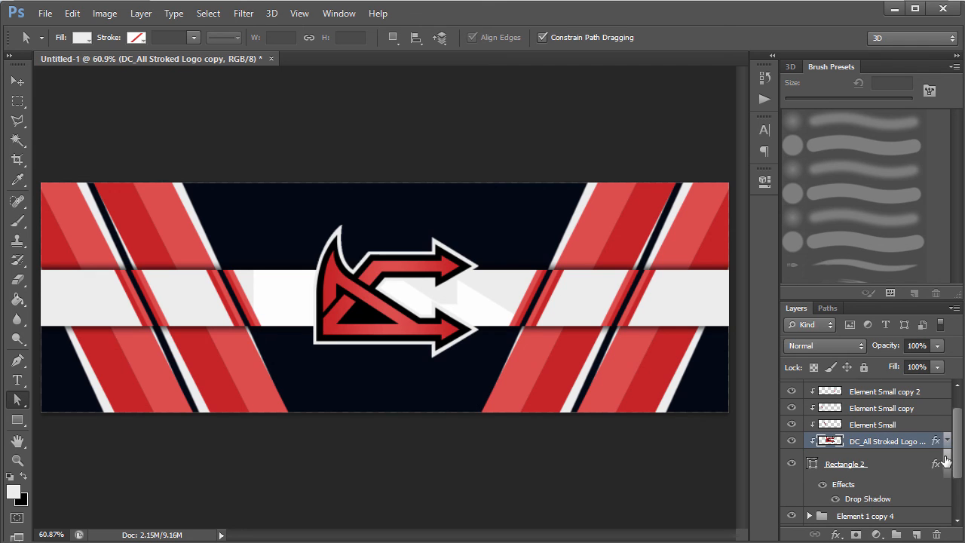
drag(917, 442, 919, 478)
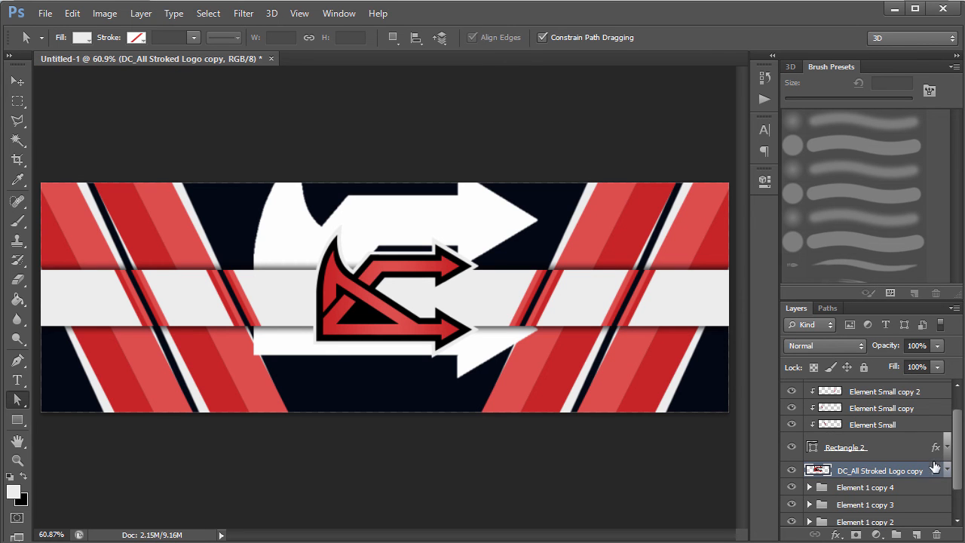
scroll(958, 460, down, 2)
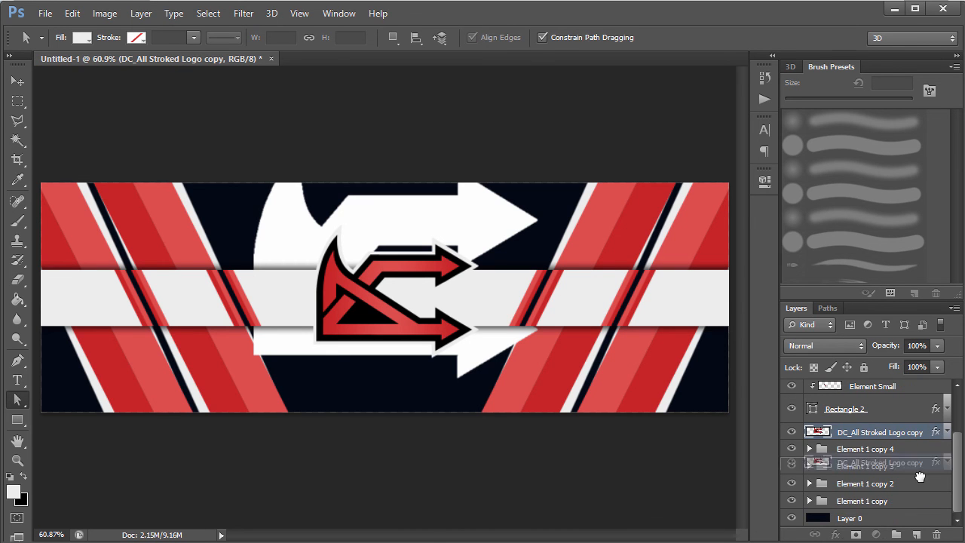
drag(924, 438, 922, 509)
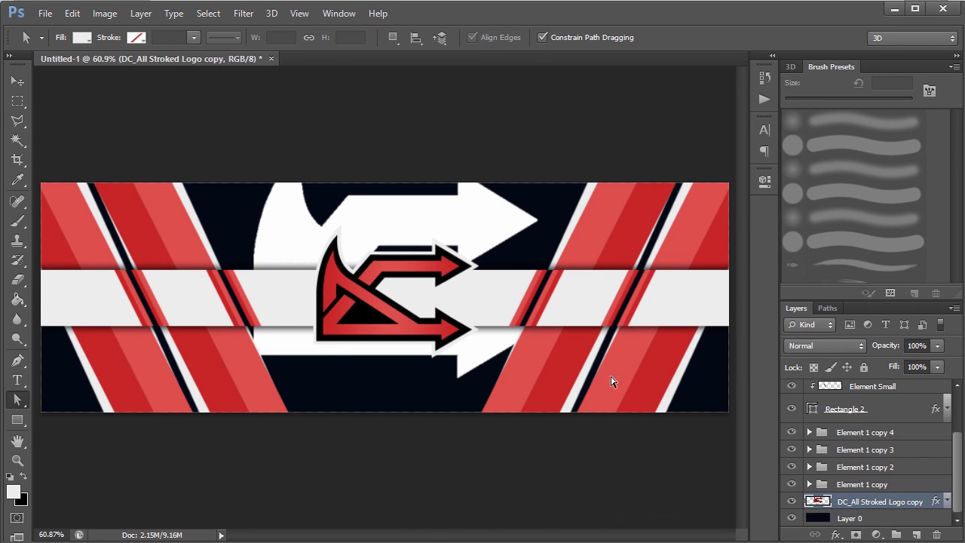
Lower the DC_All Stroked Logo copy layer's opacity to 5%
click(882, 350)
text(10)
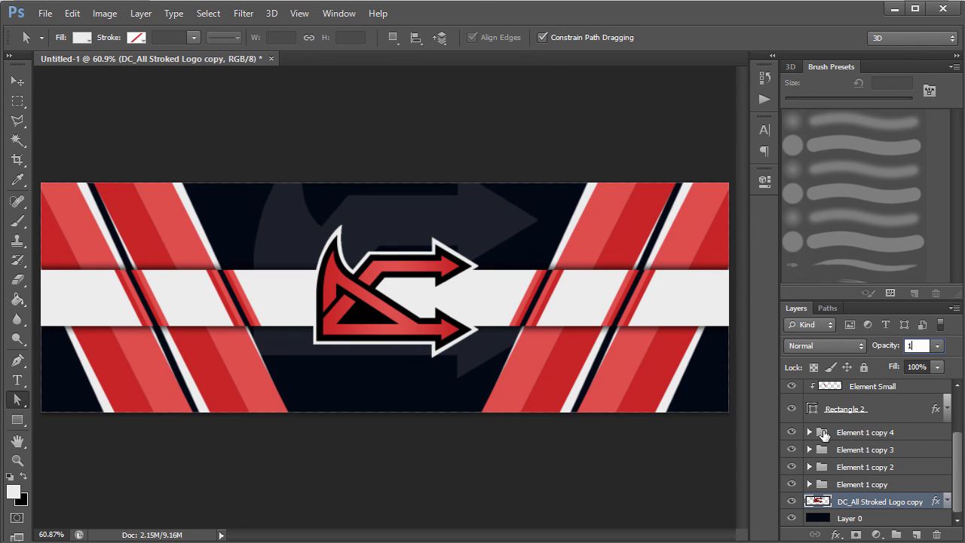
key(BackSpace)
key(BackSpace)
text(5)
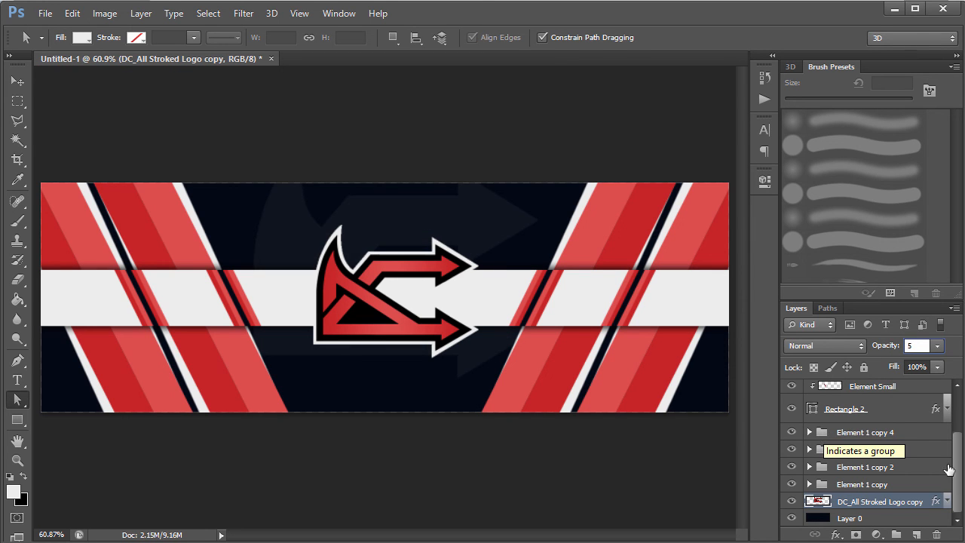
click(909, 473)
click(911, 507)
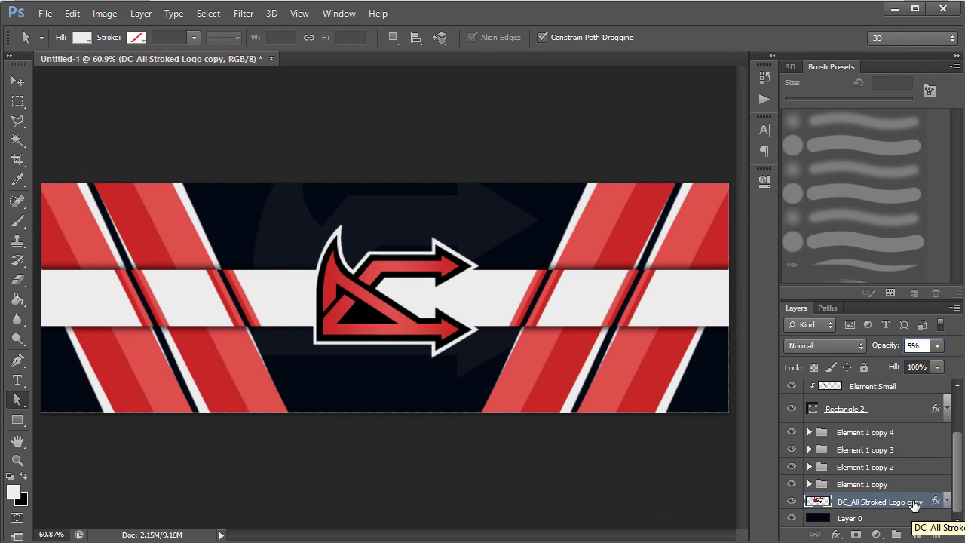
Clear the logo copy's layer style and set its opacity to 10%
right_click(913, 503)
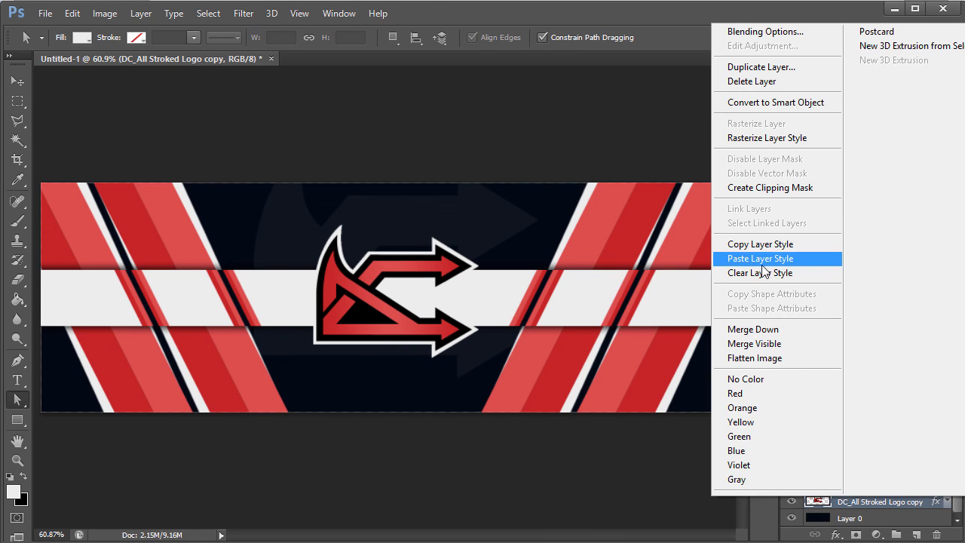
click(760, 272)
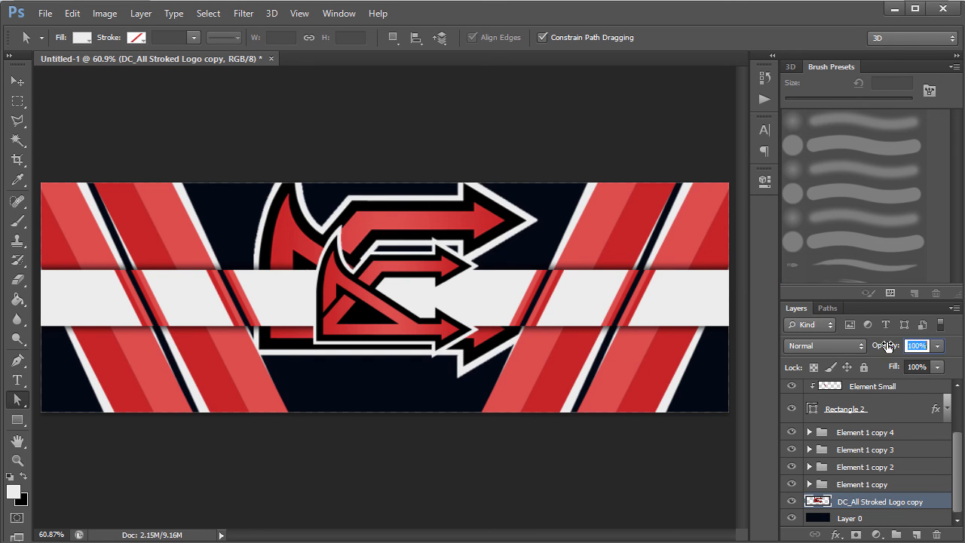
text(10)
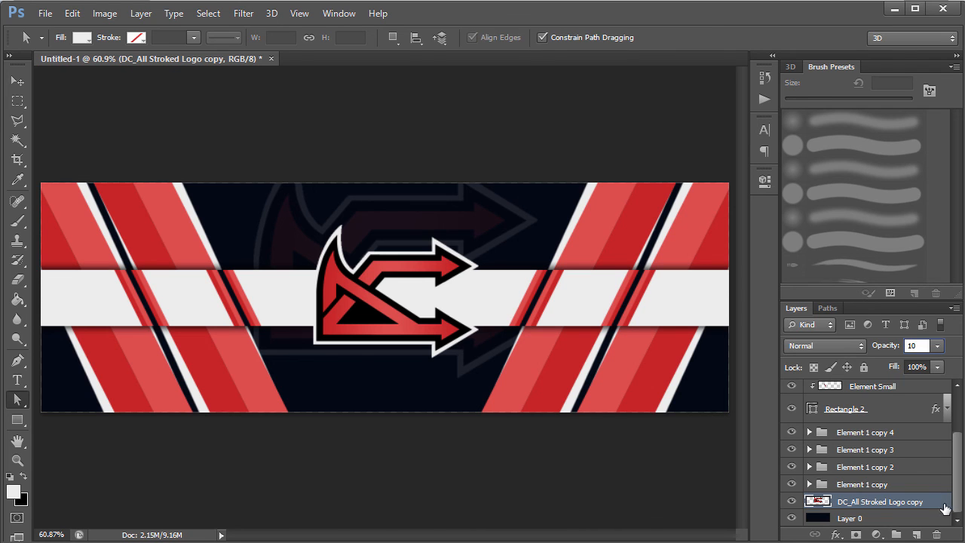
key(Return)
Enlarge the faded logo copy until it fills the dark area between the stripes, and set its opacity to 7%
key(ctrl+t)
mouse_move(543, 151)
mouse_down()
mouse_move(586, 134)
mouse_move(669, 128)
mouse_up()
key(Return)
key(a)
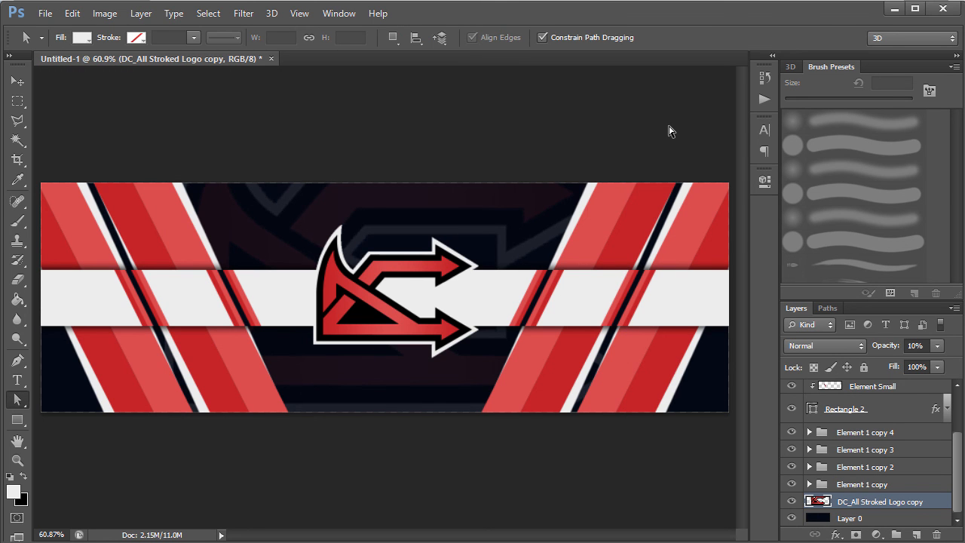
click(908, 347)
text(7)
click(17, 80)
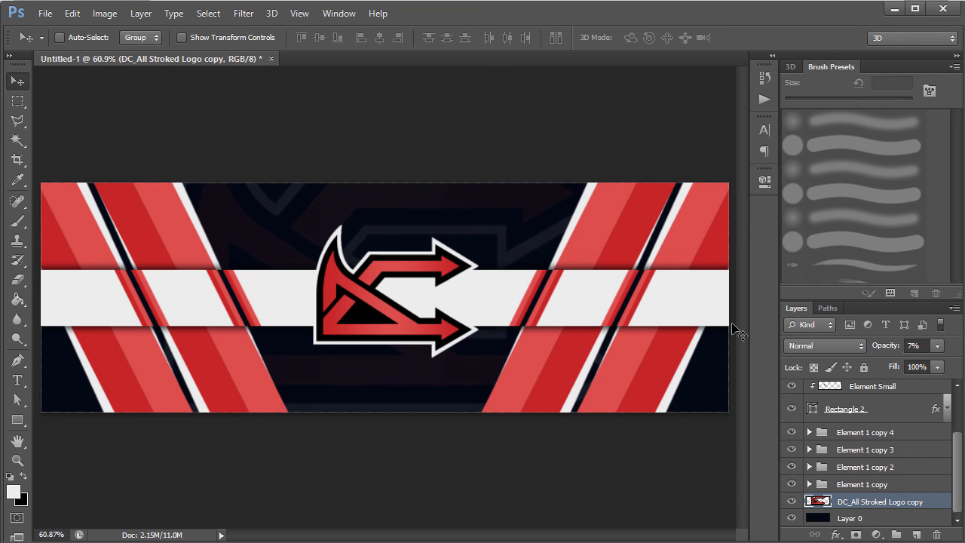
Add a new empty layer above the DC_All Stroked Logo layer
drag(957, 449, 962, 381)
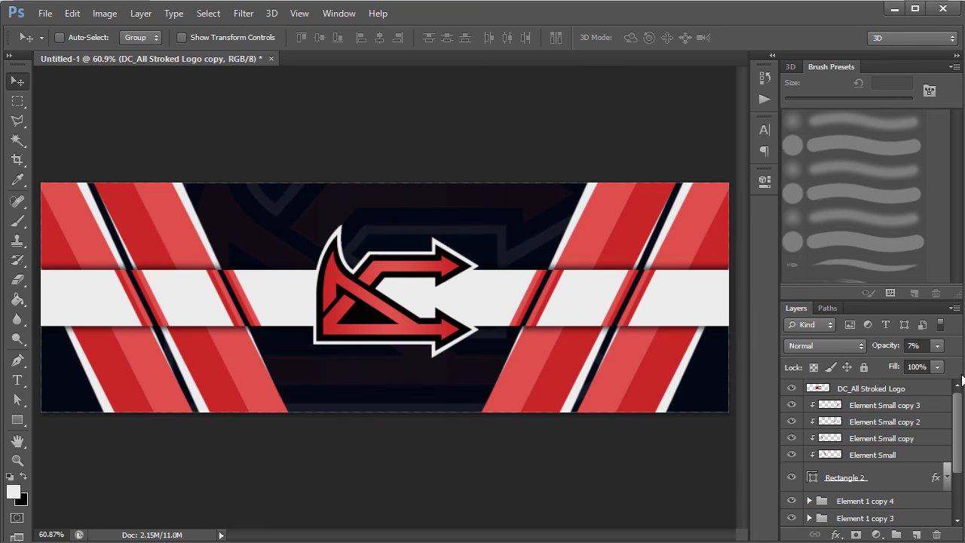
click(899, 388)
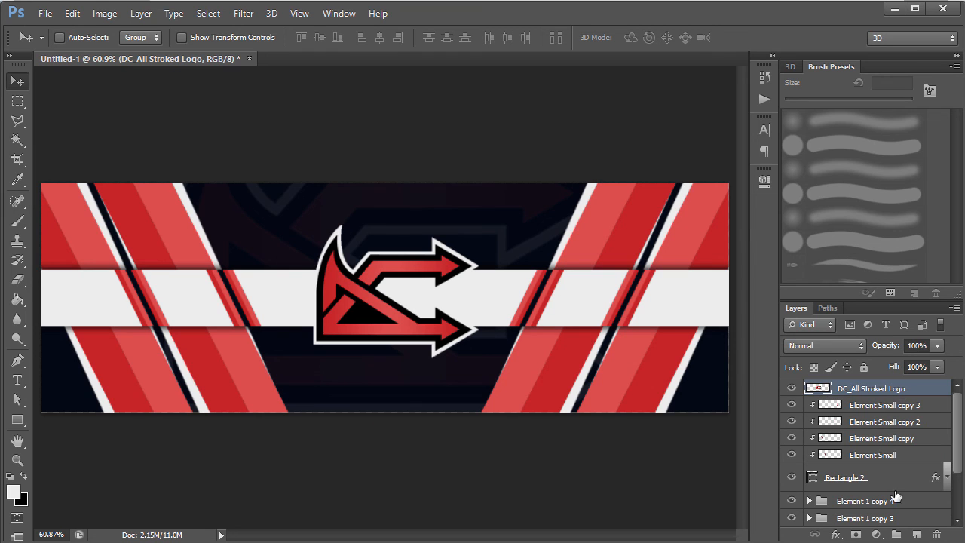
click(916, 534)
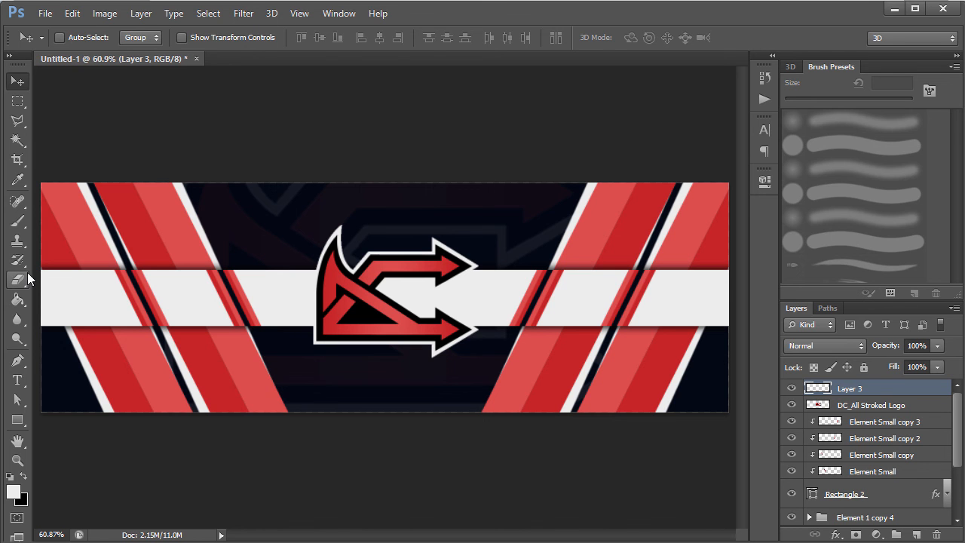
Dab a soft light spot on Layer 3 just above the banner's top centre with an 800 px soft round brush
click(17, 221)
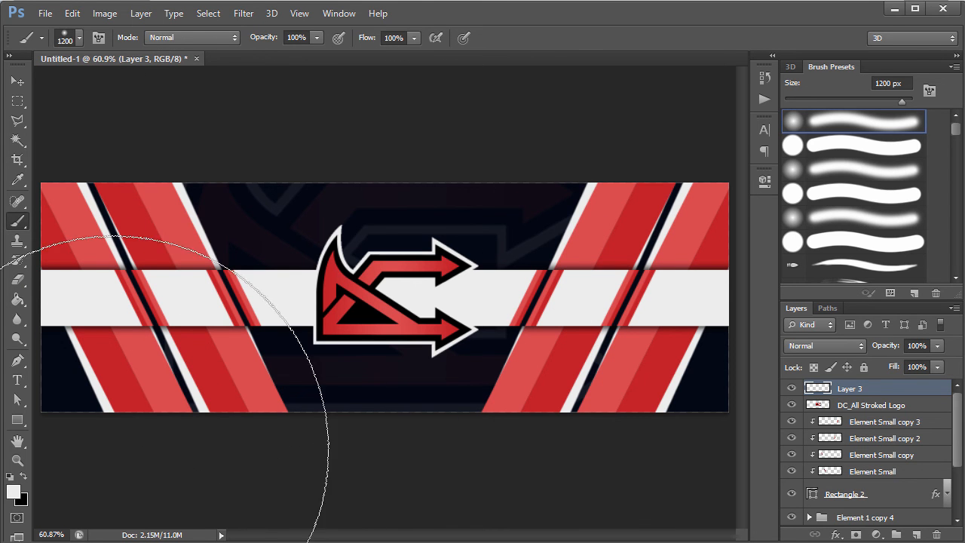
click(13, 492)
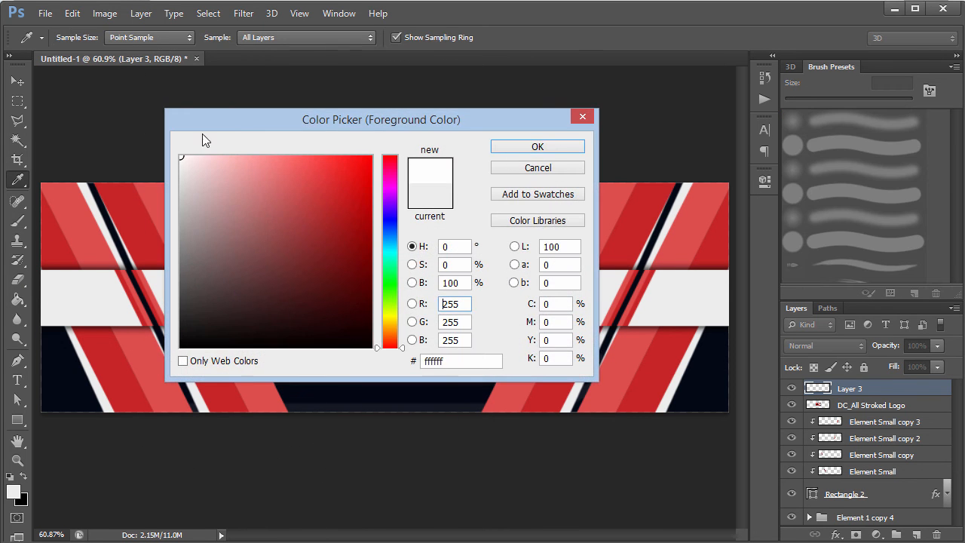
click(538, 167)
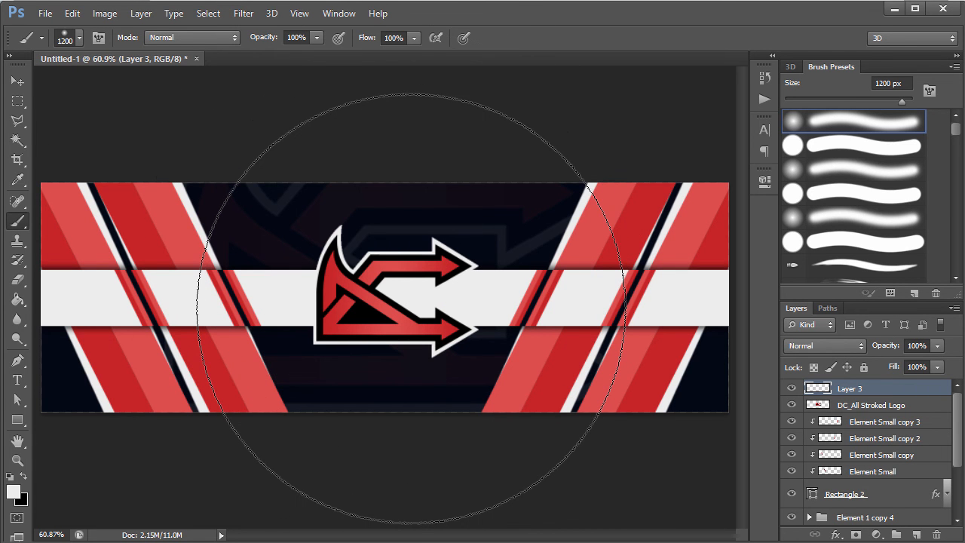
key(bracketleft)
key(bracketleft)
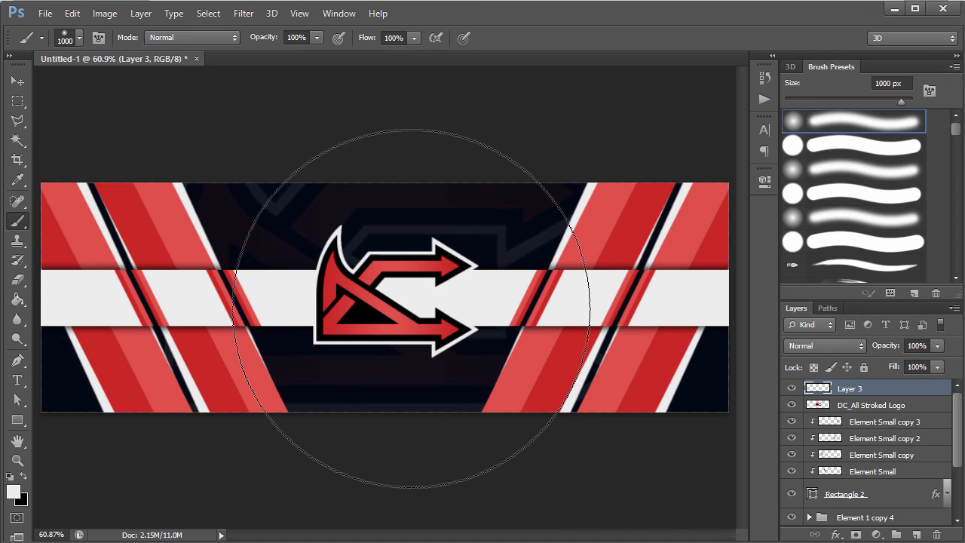
key(bracketleft)
key(bracketleft)
key(bracketright)
key(bracketright)
key(bracketleft)
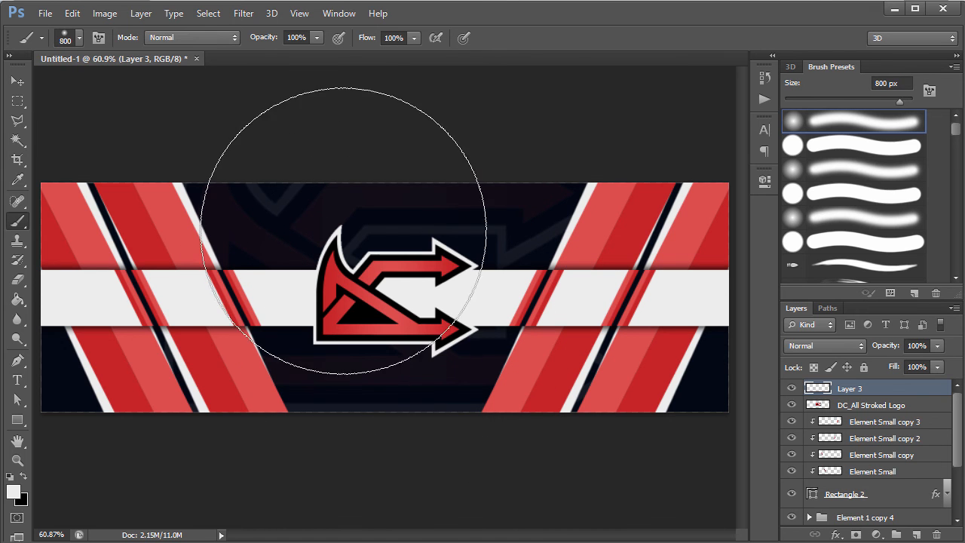
click(79, 40)
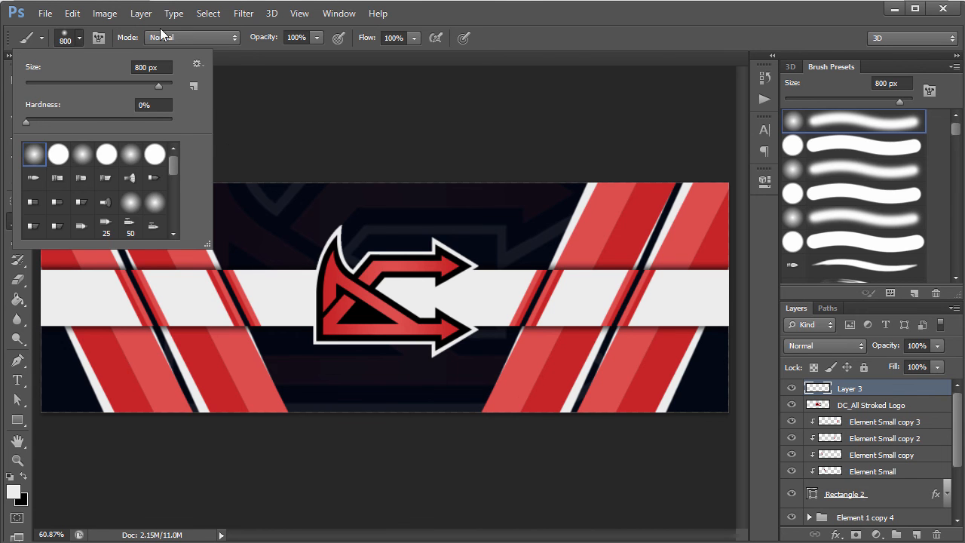
click(469, 142)
key(ctrl+z)
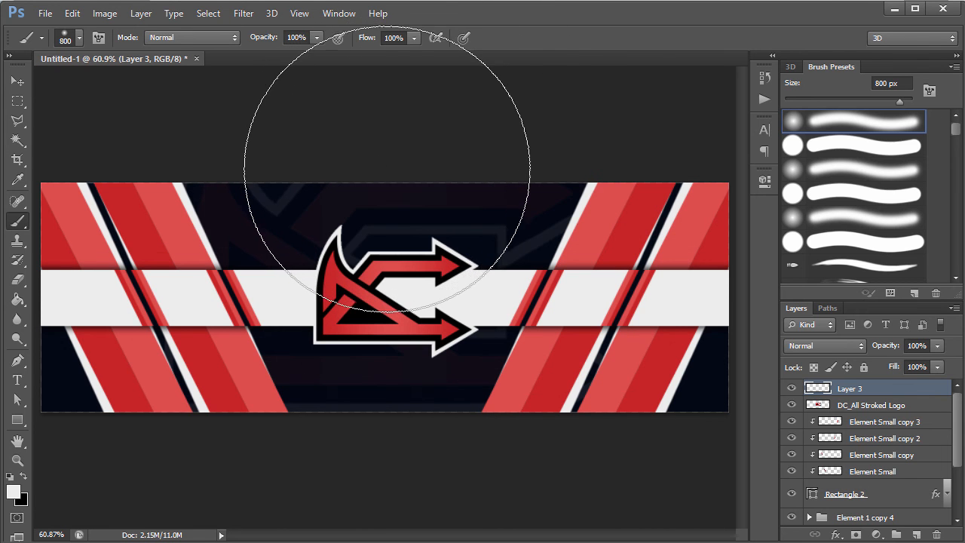
click(389, 144)
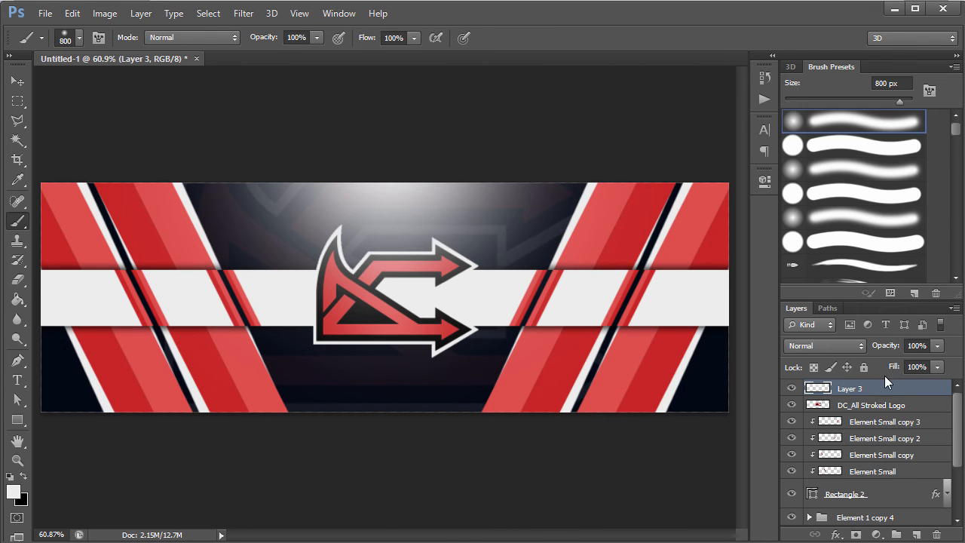
Set Layer 3's opacity to 35% to soften the painted light
click(893, 349)
text(40)
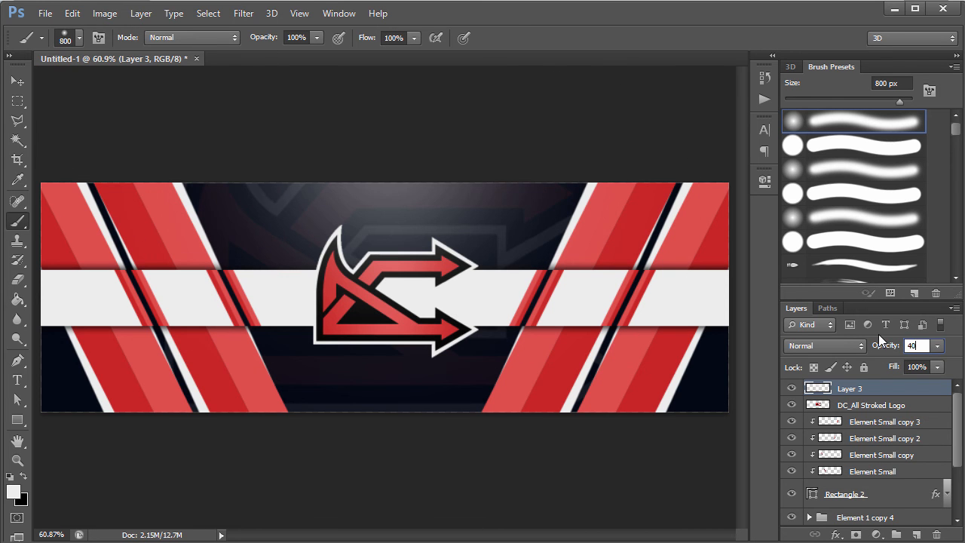
key(BackSpace)
key(BackSpace)
text(35)
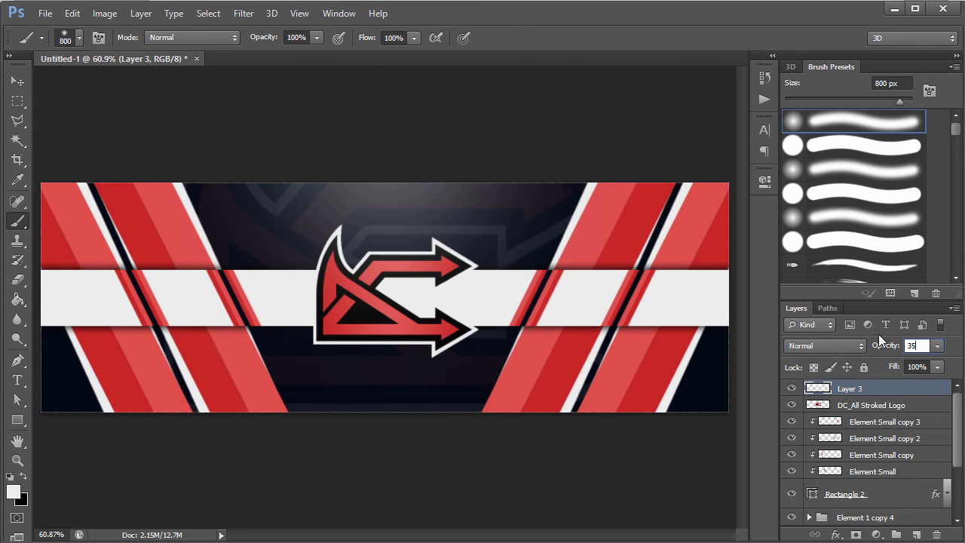
click(18, 81)
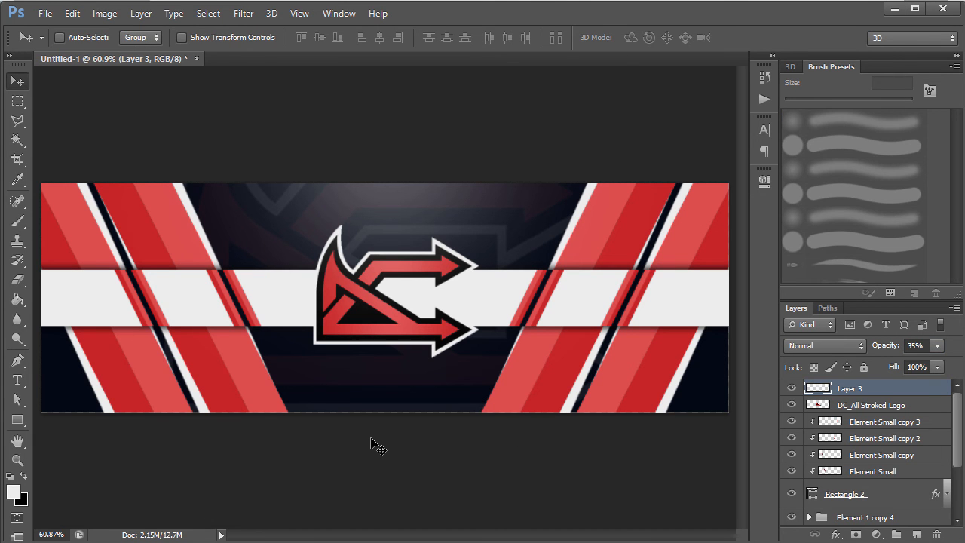
Rotate the left stripe groups Element 1 copy and Element 1 copy 2 together about 10.4° counter-clockwise
drag(958, 436, 956, 494)
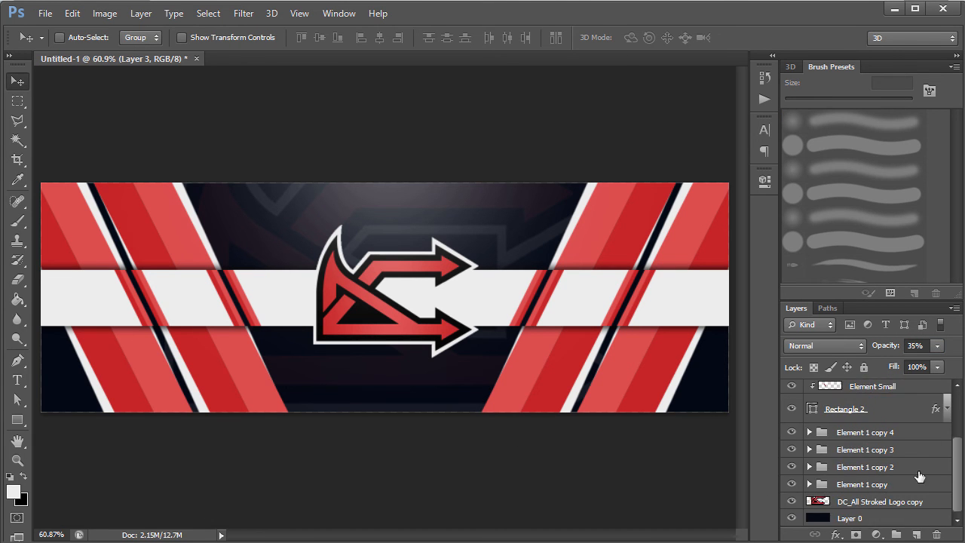
click(792, 467)
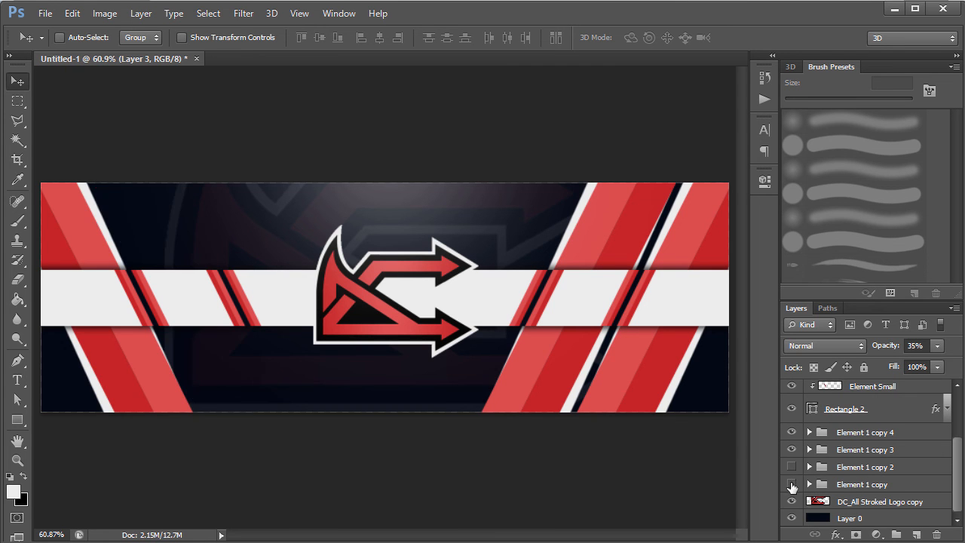
click(792, 484)
click(792, 467)
click(792, 484)
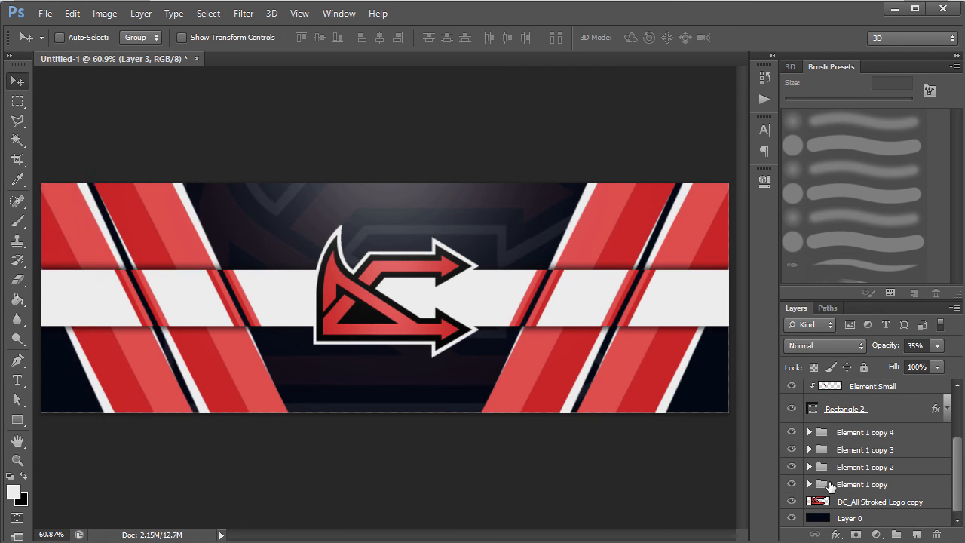
click(833, 484)
shift+click(839, 469)
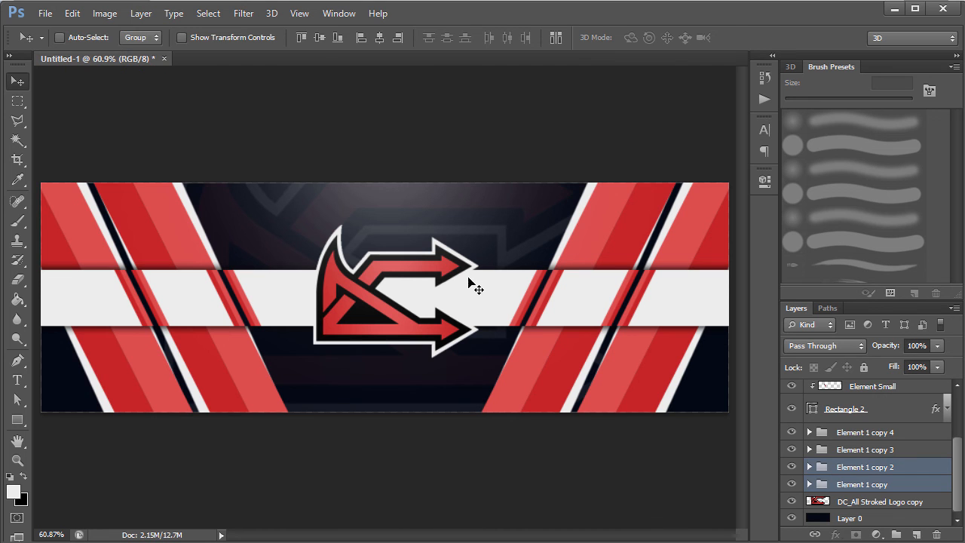
key(ctrl+t)
drag(359, 92, 303, 79)
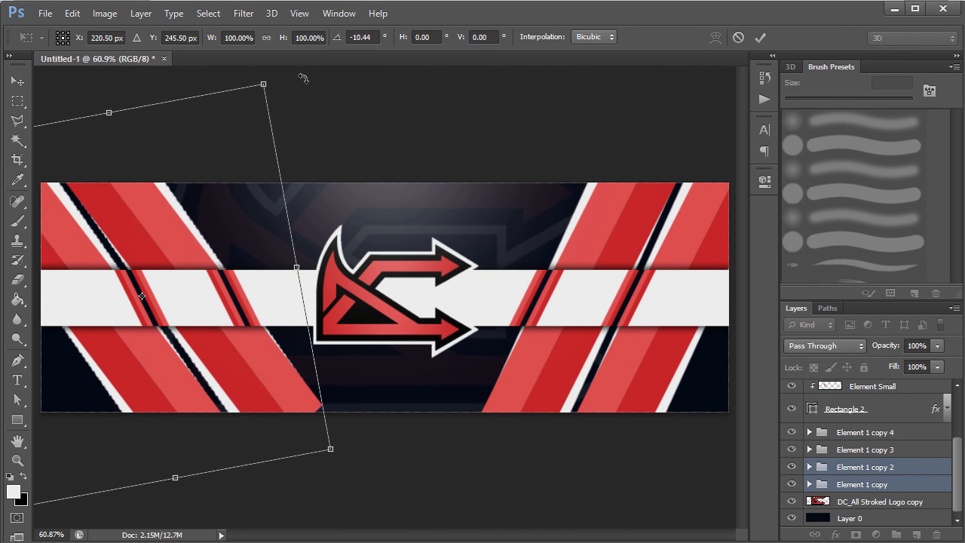
key(Return)
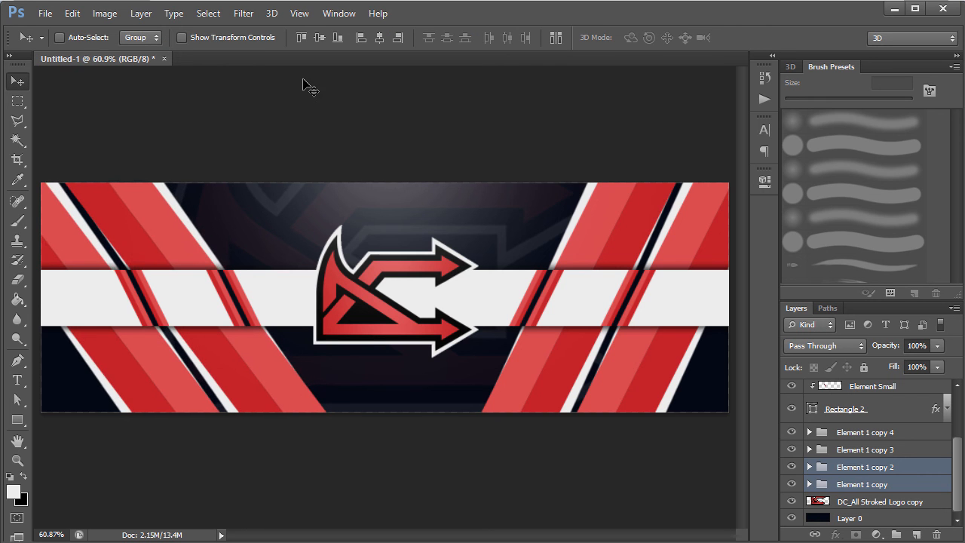
Nudge the rotated left stripe groups towards the logo to reposition them
key(shift+Right)
key(shift+Right)
key(shift+Right)
key(shift+Right)
key(shift+Right)
key(shift+Right)
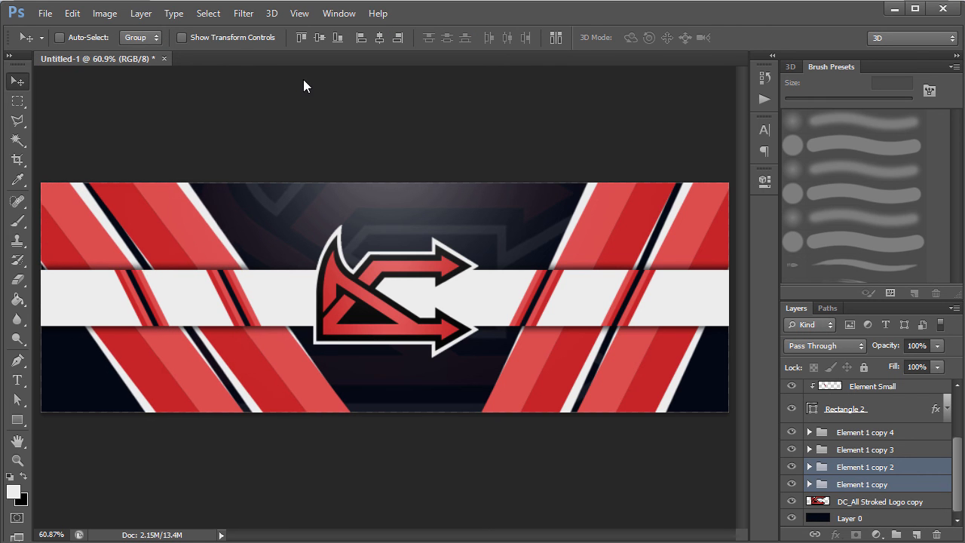
key(shift+Right)
key(shift+Right)
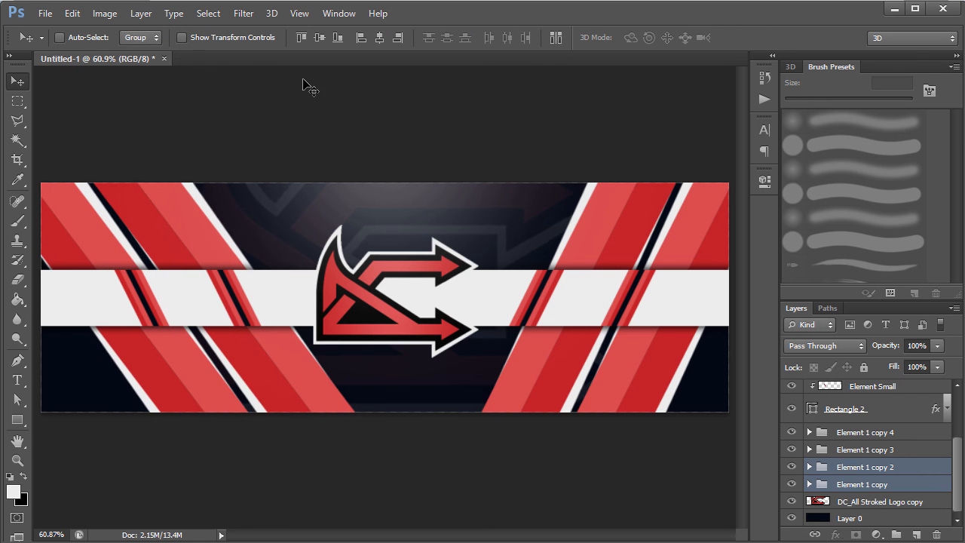
Show the guides and remove the vertical guide that is off-centre, keeping the one through the banner's middle
key(ctrl+semicolon)
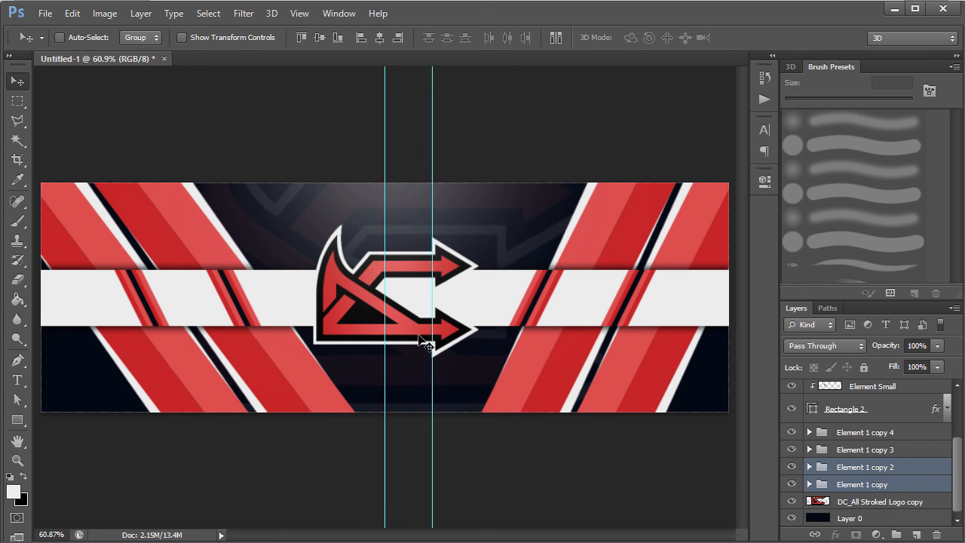
drag(432, 436, 4, 419)
Rotate the right stripe groups Element 1 copy 3 and Element 1 copy 4 together clockwise to mirror the left stripes' slant
click(901, 449)
shift+click(901, 432)
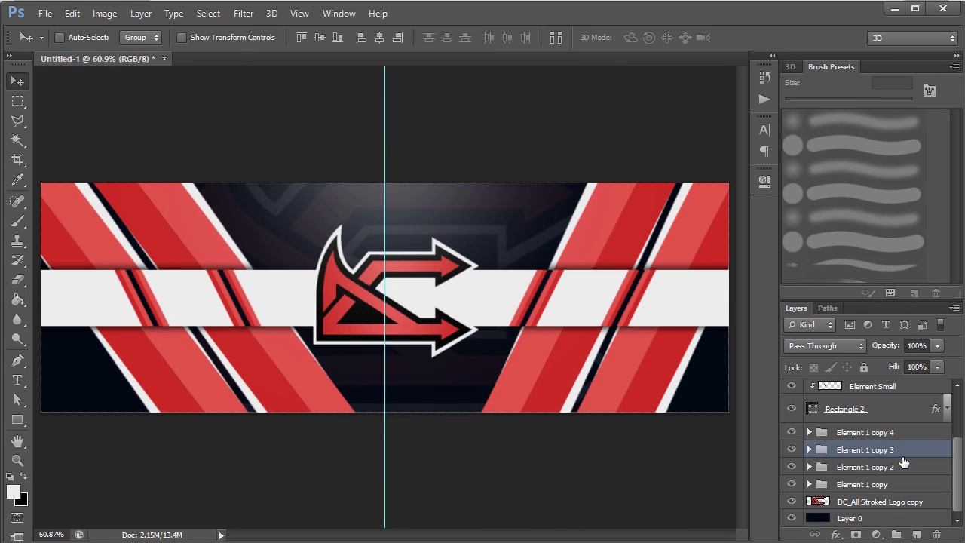
key(ctrl+t)
drag(442, 83, 496, 70)
key(Return)
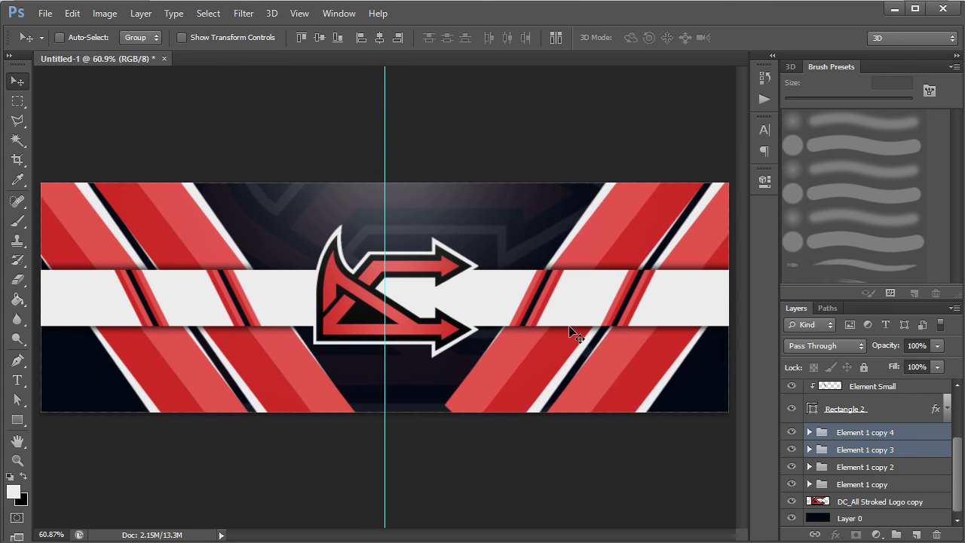
Nudge the rotated right stripe groups towards the logo until they mirror the left stripes' position around the centre guide
key(shift+Left)
key(shift+Left)
key(shift+Left)
key(shift+Right)
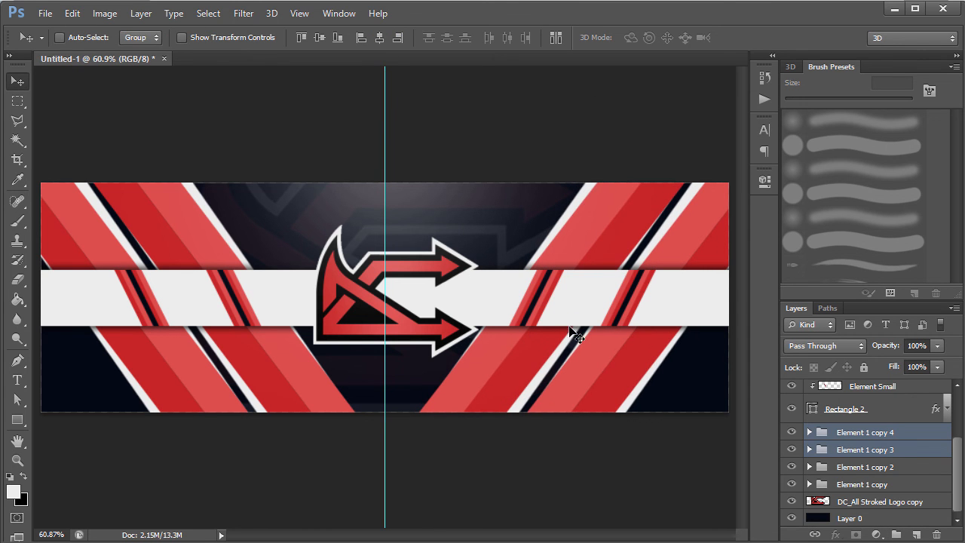
key(Left)
key(Left)
key(Left)
key(Left)
key(Left)
key(Left)
key(Left)
key(Left)
key(Left)
key(Left)
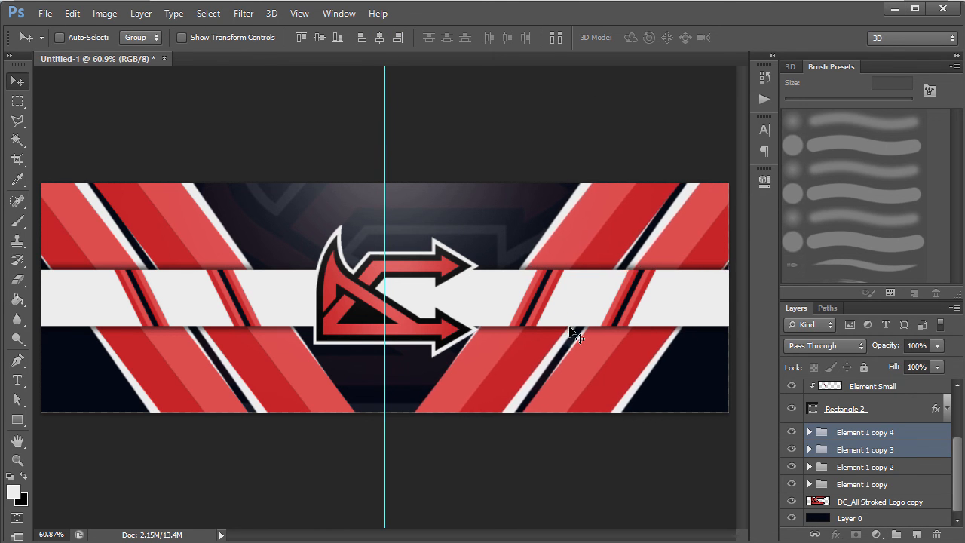
Rotate the right stripe groups slightly counter-clockwise and nudge them away from the logo to fine-tune the symmetry
key(ctrl+t)
drag(424, 100, 414, 101)
key(Return)
key(Right)
key(Right)
key(Right)
key(Right)
key(Right)
key(Right)
key(Right)
key(Right)
key(Right)
key(Right)
key(Right)
key(Right)
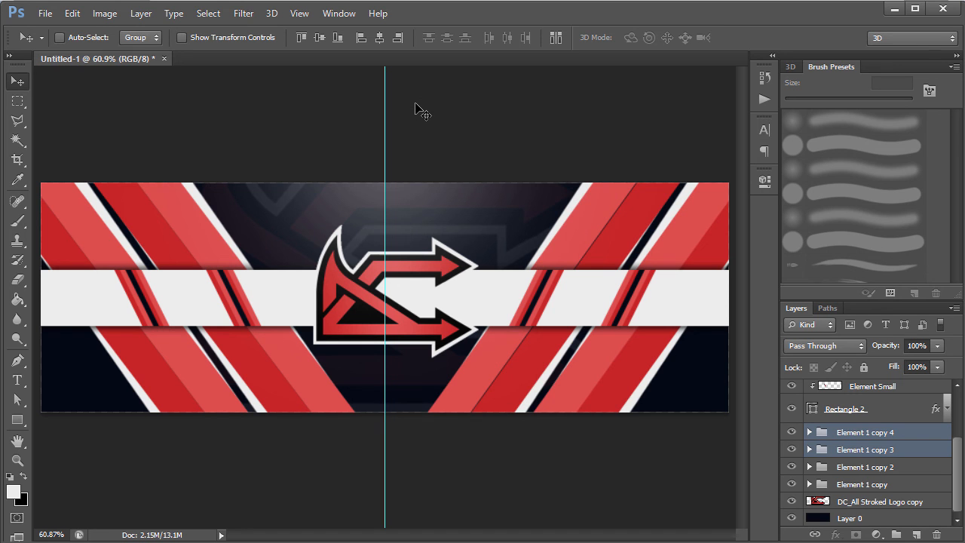
Rotate the left band stripes Element Small and Element Small copy slightly counter-clockwise to follow the large stripes' slant
key(ctrl+plus)
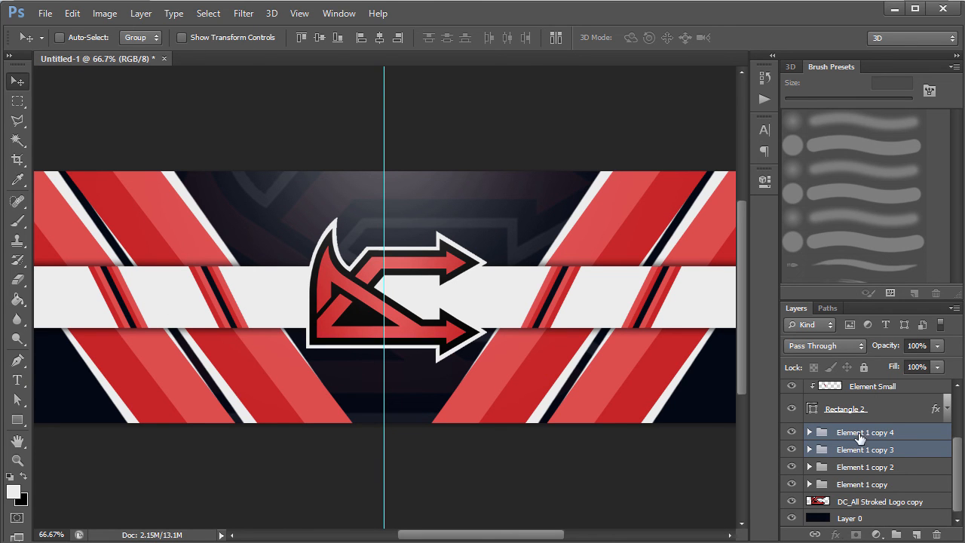
scroll(952, 476, up, 4)
click(922, 451)
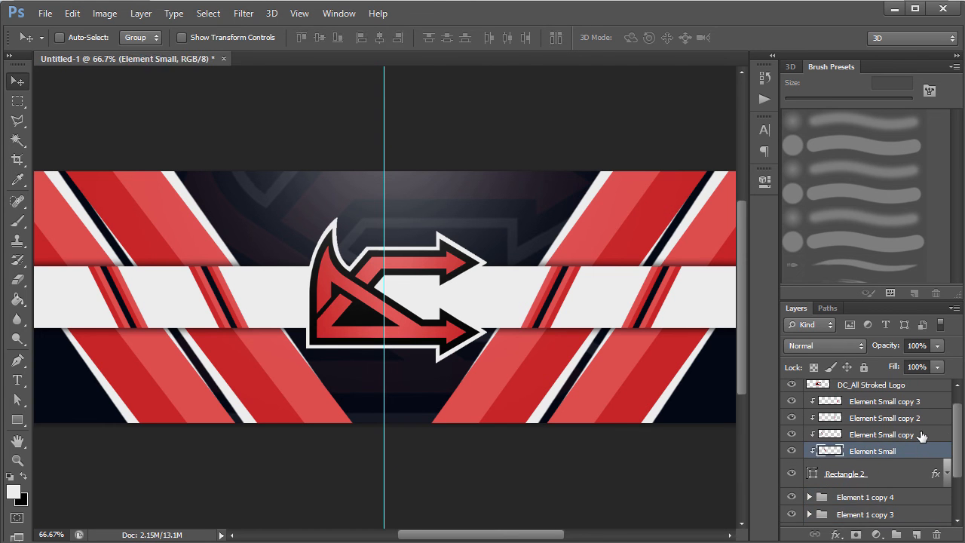
shift+click(922, 435)
key(ctrl+t)
drag(279, 205, 257, 201)
key(Return)
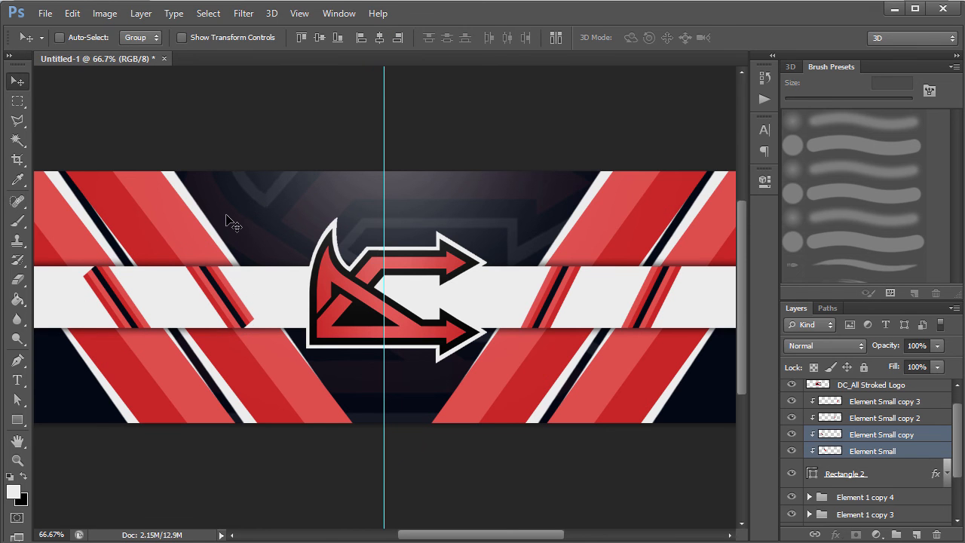
key(ctrl+t)
drag(255, 351, 267, 361)
key(ctrl+z)
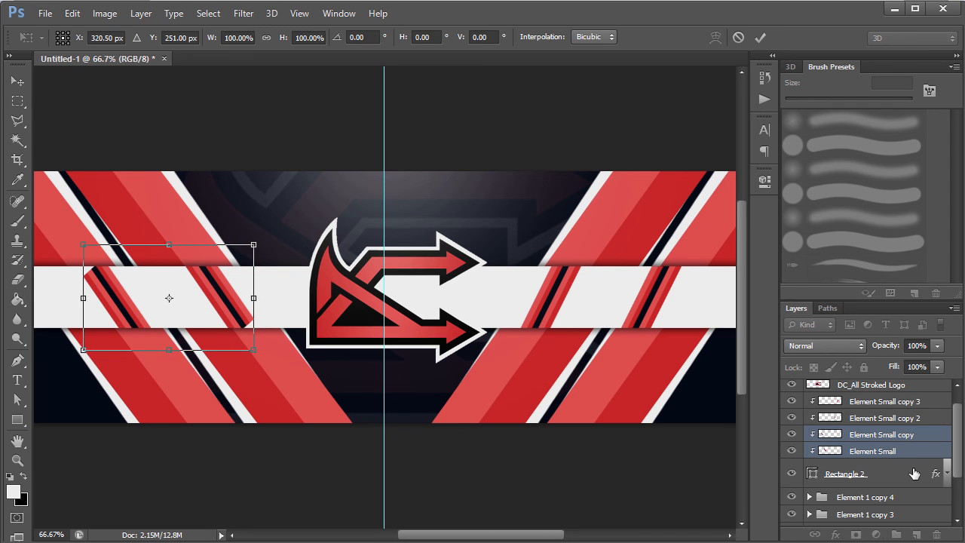
key(Return)
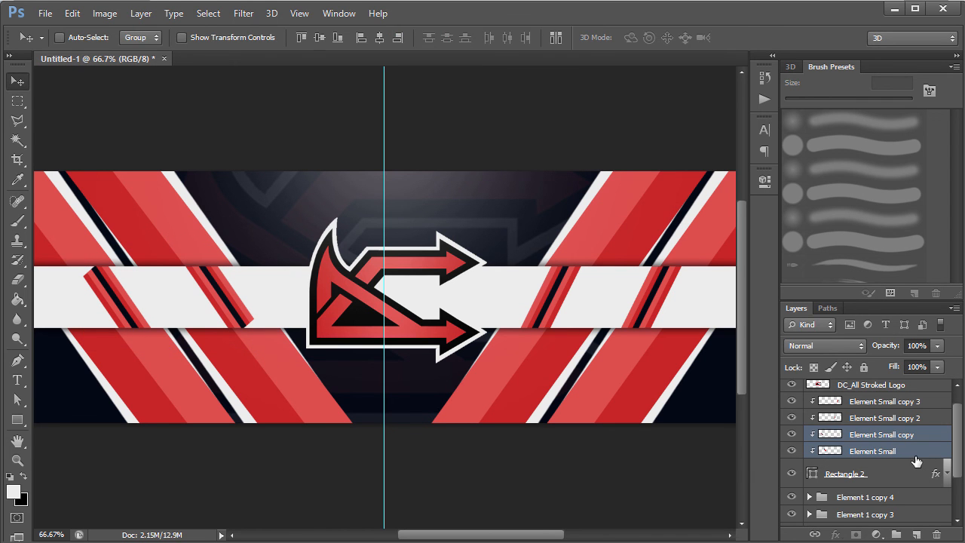
Enlarge the Element Small stripe so it spans the light band's full height, and nudge it closer to the logo
double_click(916, 451)
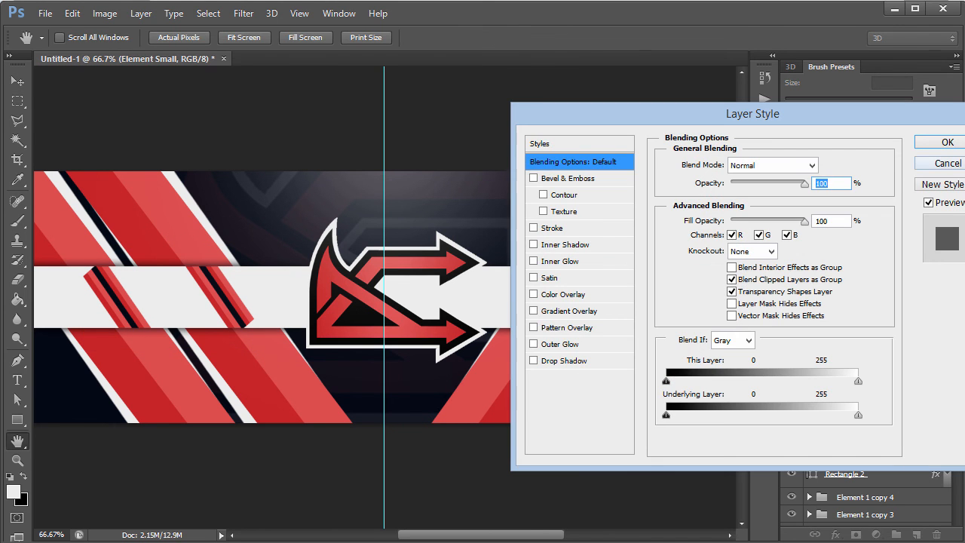
key(Return)
key(ctrl+t)
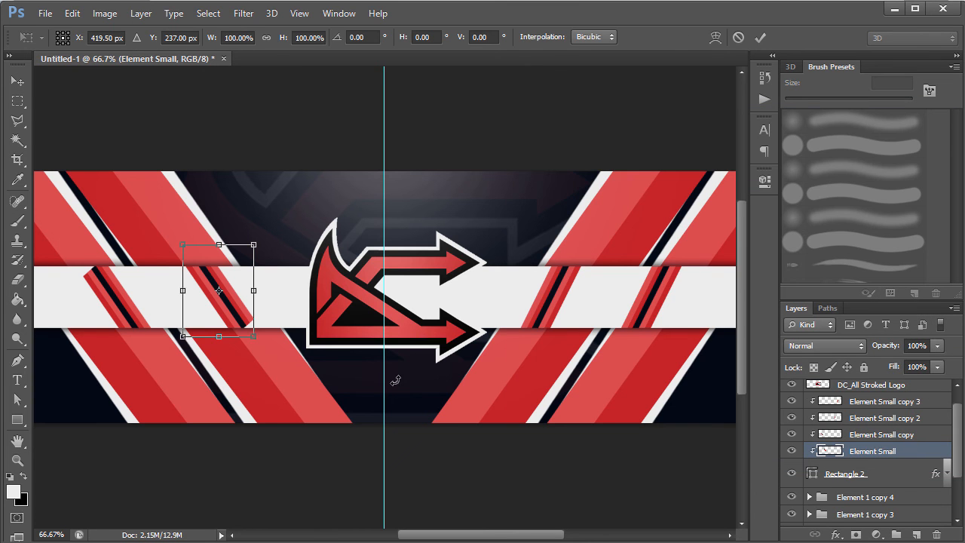
drag(253, 337, 270, 351)
key(Return)
key(shift+Right)
key(shift+Right)
key(shift+Right)
key(shift+Right)
key(shift+Right)
key(shift+Right)
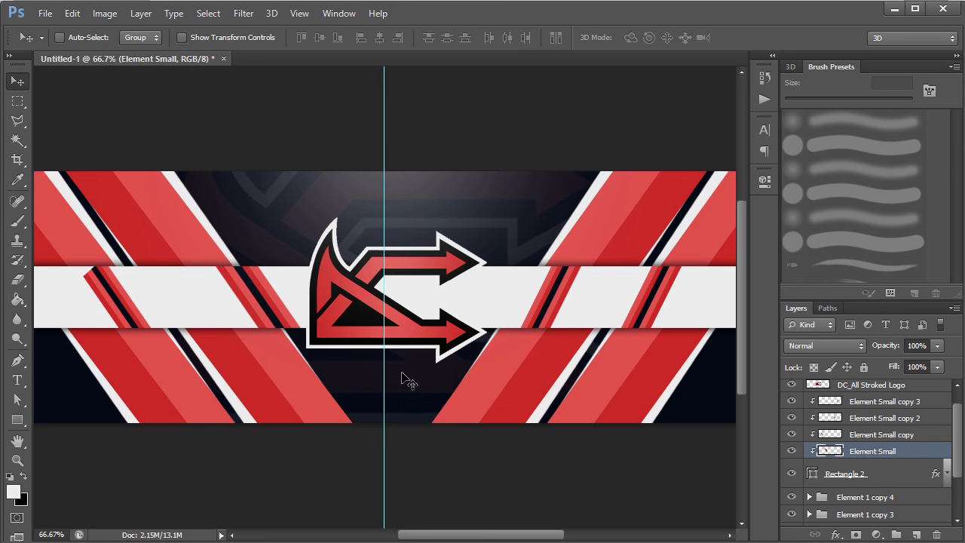
Enlarge the Element Small copy stripe so it spans the light band's full height, and nudge it closer to the logo
click(882, 435)
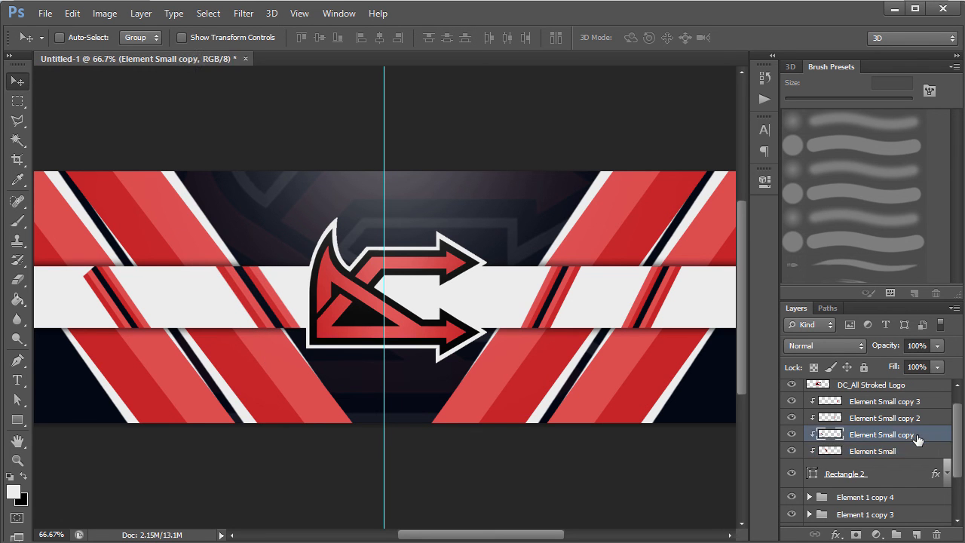
key(ctrl+t)
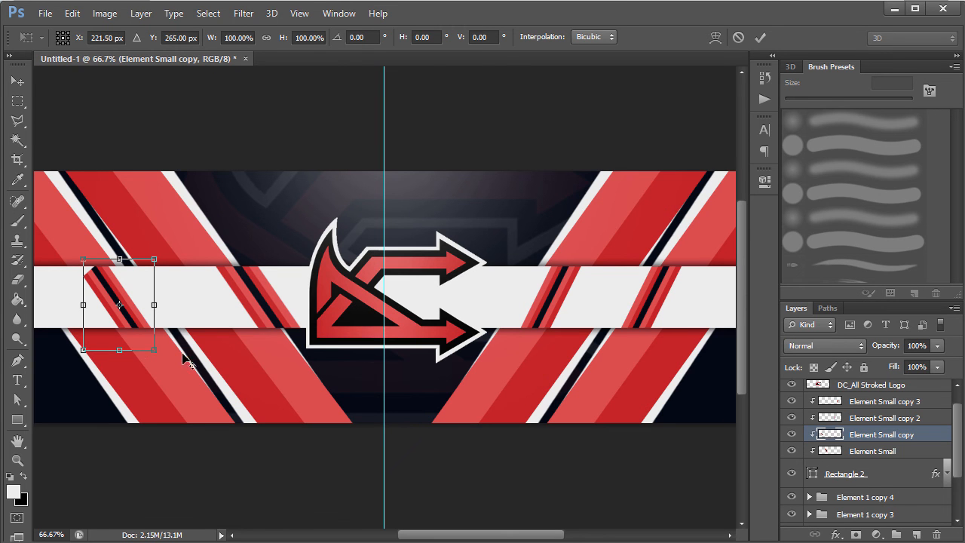
drag(153, 350, 169, 369)
key(Return)
key(Right)
key(Right)
key(Right)
key(Right)
key(Right)
key(Right)
key(Right)
key(Right)
key(Right)
key(Right)
key(Right)
key(Right)
key(Right)
key(Right)
key(Right)
key(Right)
key(Right)
key(Right)
key(Right)
key(Right)
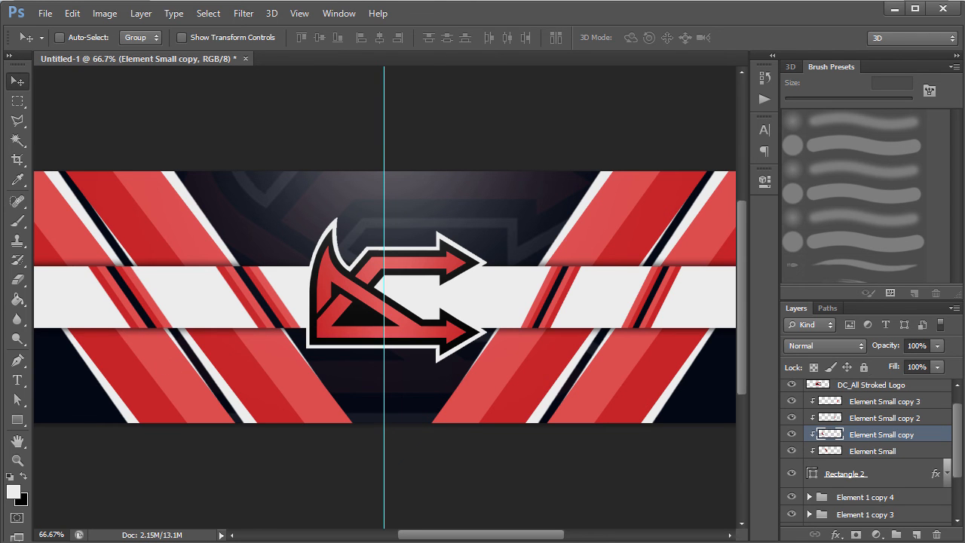
Rotate Element Small copy 2 about 10.33° clockwise, nudge it towards the logo and enlarge it to span the light band's full height
click(905, 422)
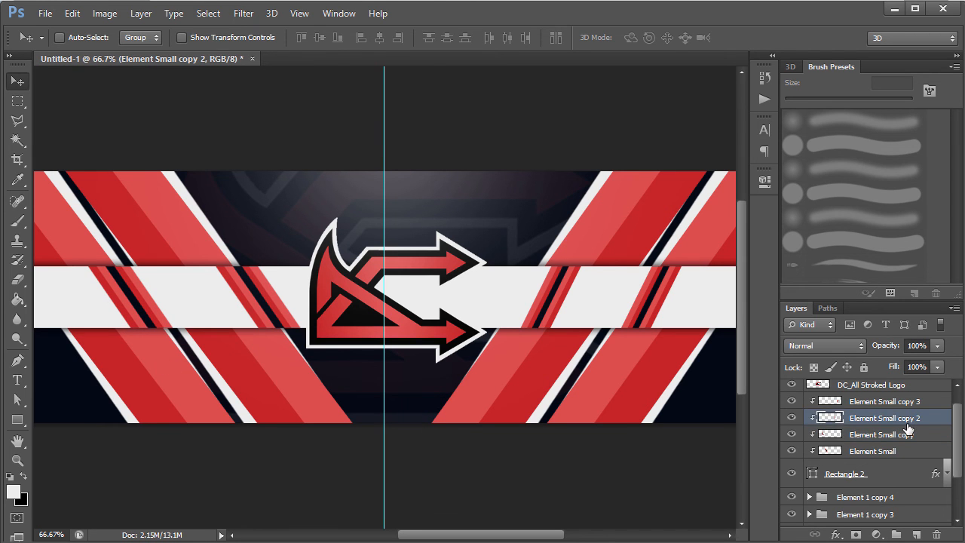
key(ctrl+t)
drag(623, 242, 641, 248)
key(shift+Left)
key(shift+Left)
key(shift+Left)
key(shift+Left)
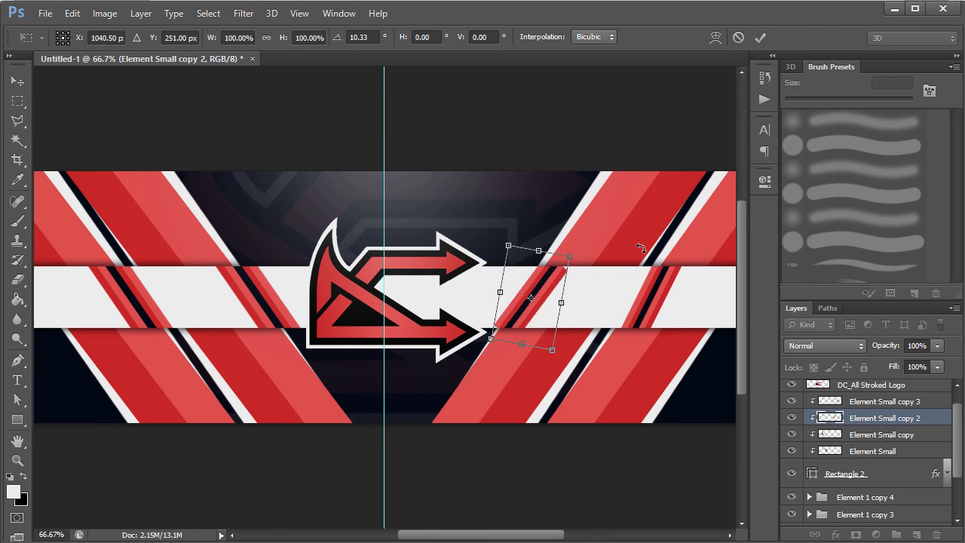
drag(569, 256, 576, 251)
key(Return)
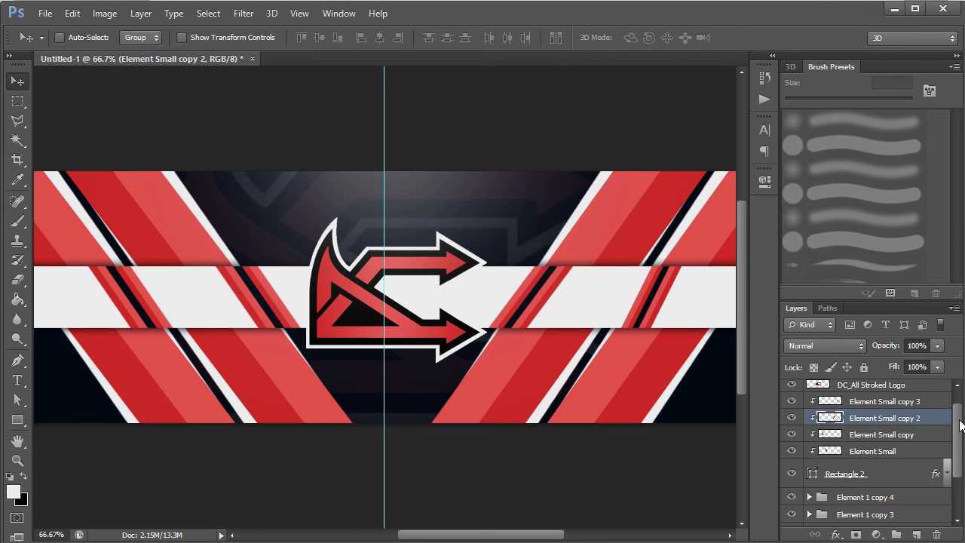
Rotate Element Small copy 3 slightly clockwise to follow the large right stripes' slant, and hide the centre guide
click(925, 402)
key(ctrl+t)
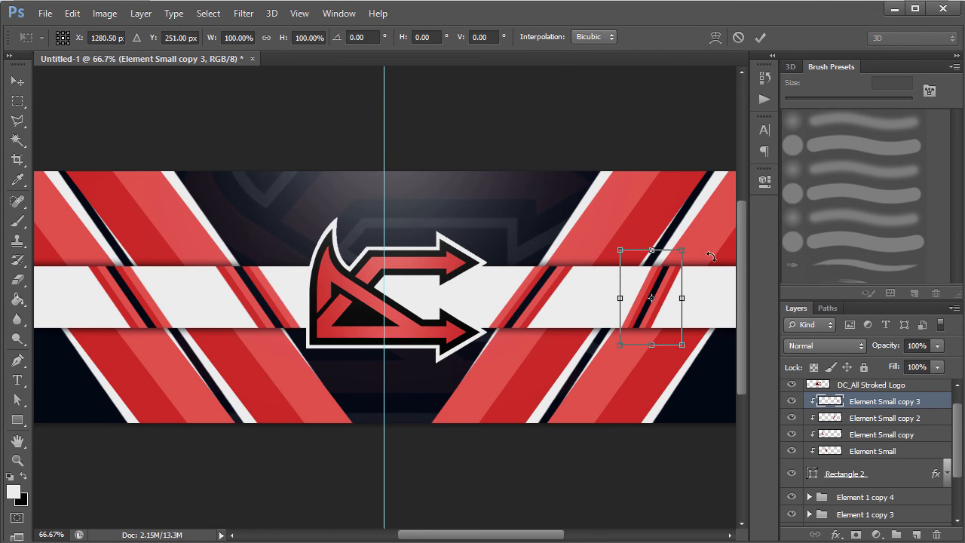
mouse_move(698, 243)
mouse_down()
mouse_move(708, 249)
mouse_move(689, 255)
mouse_move(701, 250)
mouse_up()
key(Return)
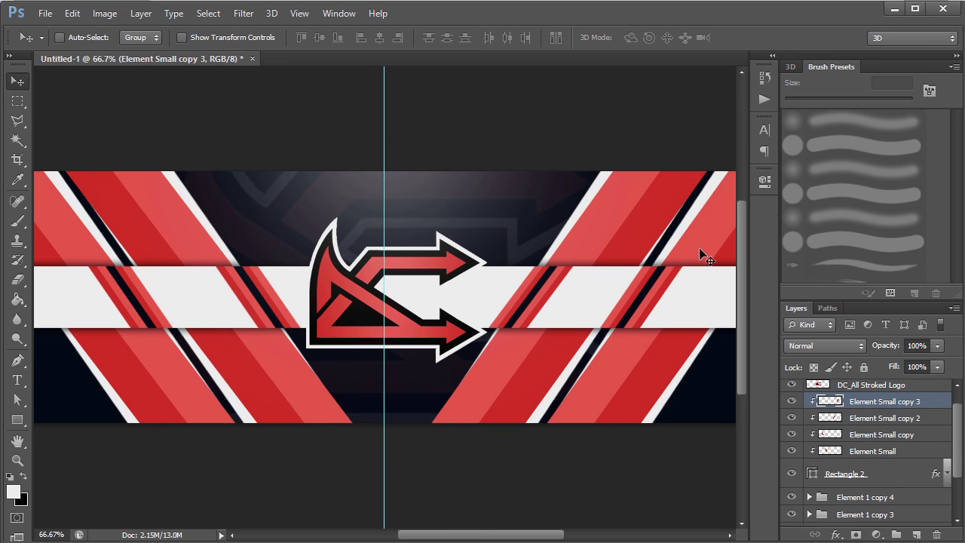
key(ctrl+semicolon)
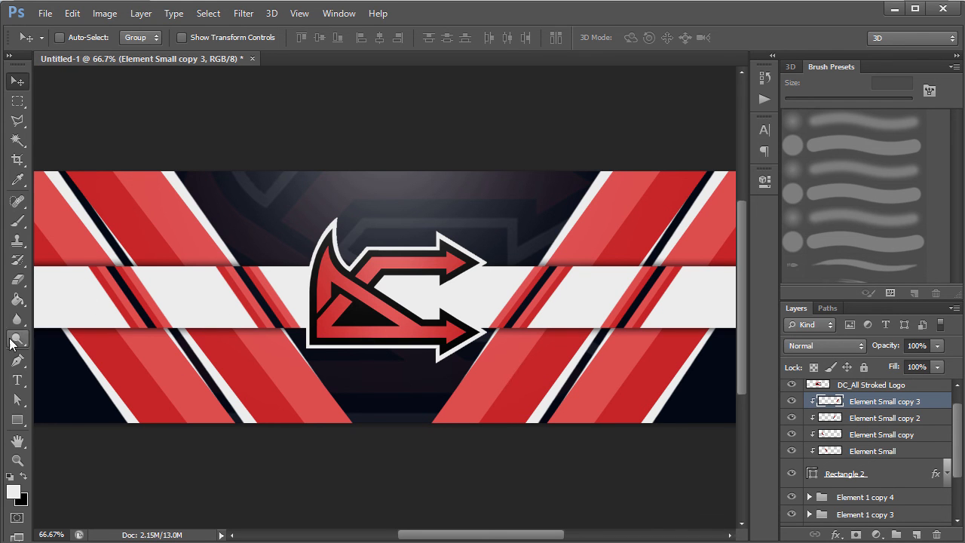
Place an empty text layer on the light band between the two left small stripes
click(17, 380)
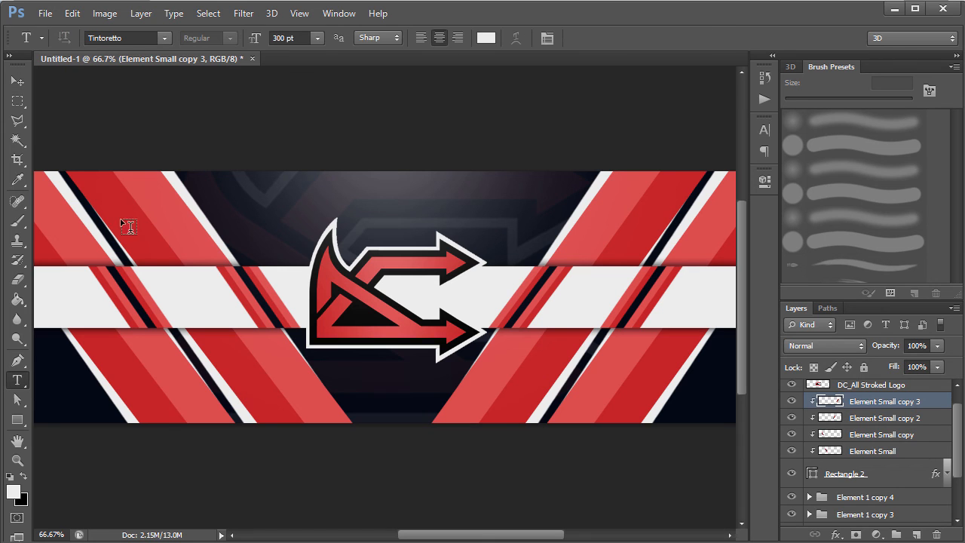
click(198, 302)
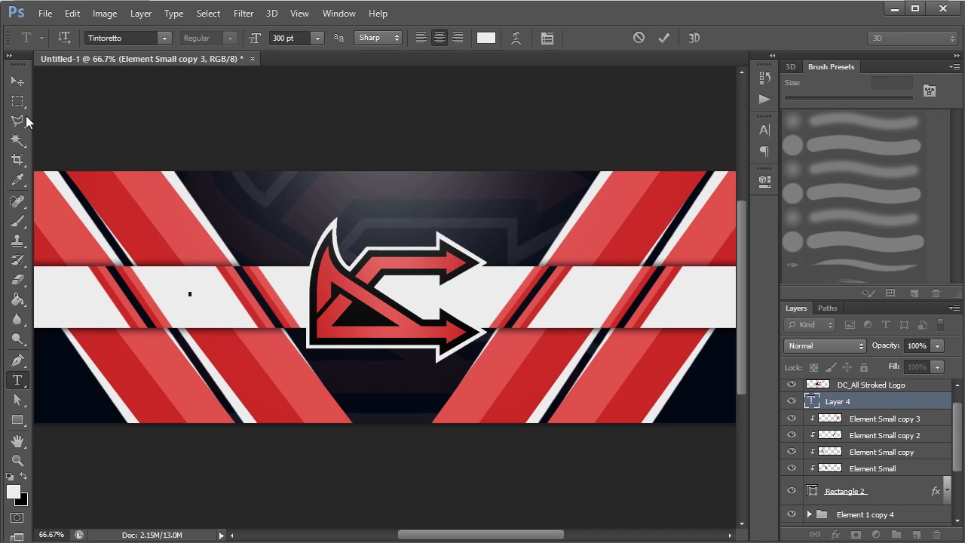
click(17, 81)
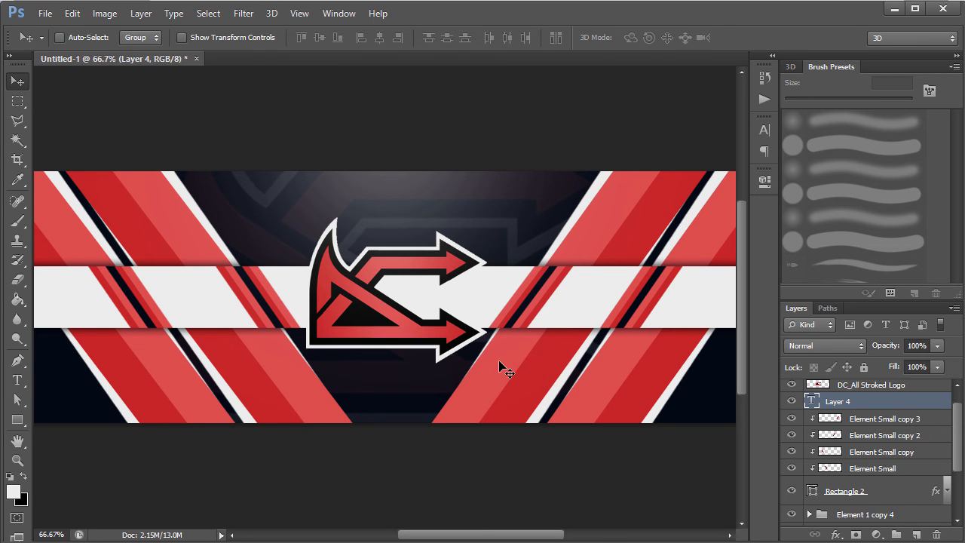
Nudge Element Small copy 3 away from the logo towards the banner's right edge, checking it with the whole banner in view
click(920, 420)
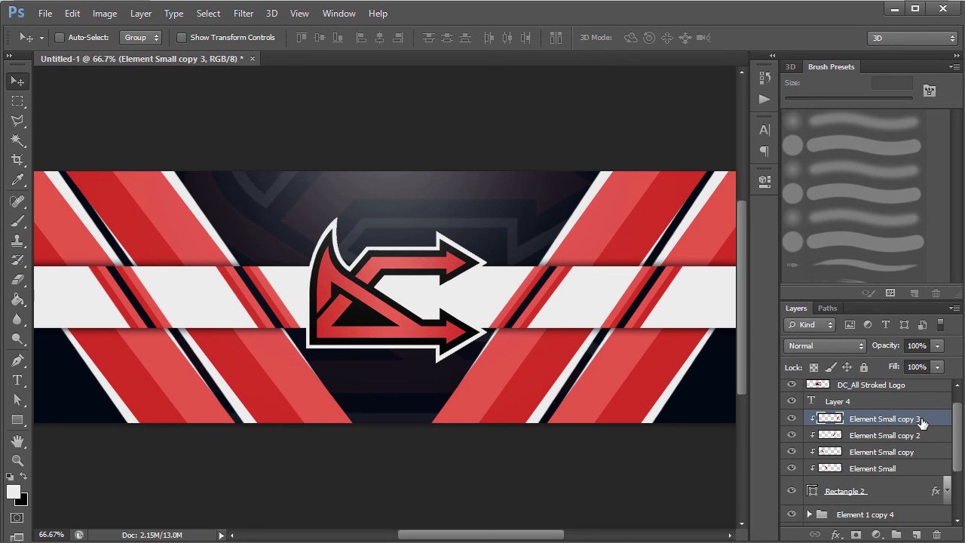
key(shift+Left)
key(shift+Left)
key(shift+Right)
key(shift+Right)
key(shift+Right)
key(shift+Right)
key(shift+Right)
key(shift+Right)
key(shift+Right)
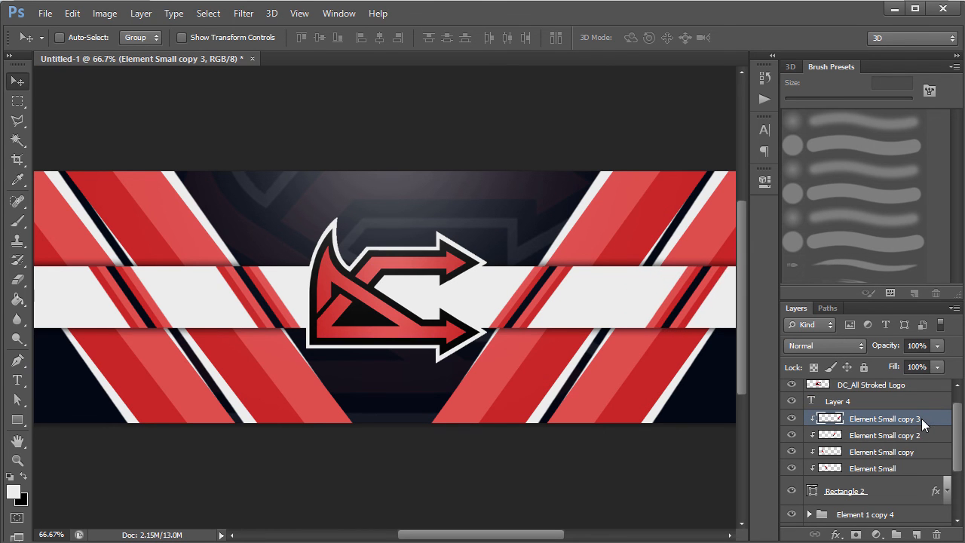
key(ctrl+0)
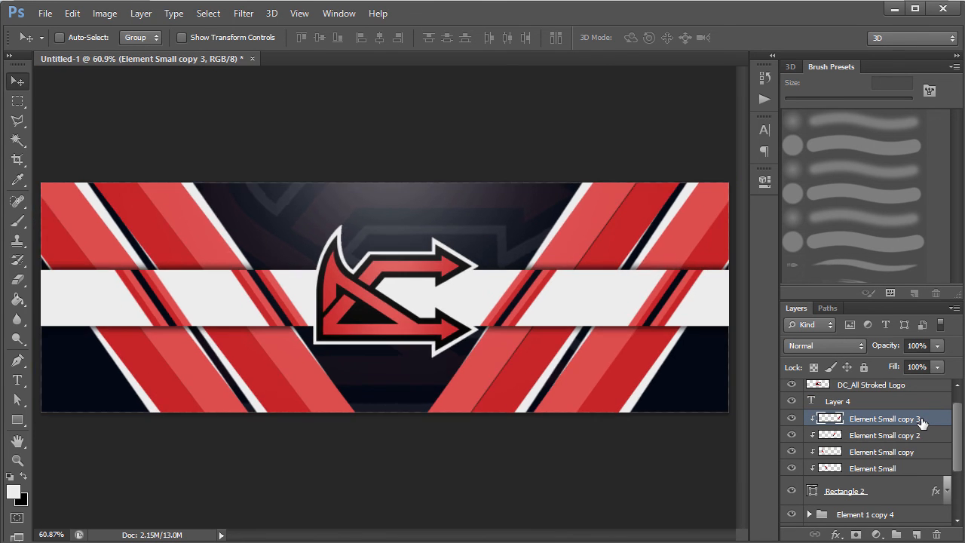
key(Right)
key(Left)
key(Left)
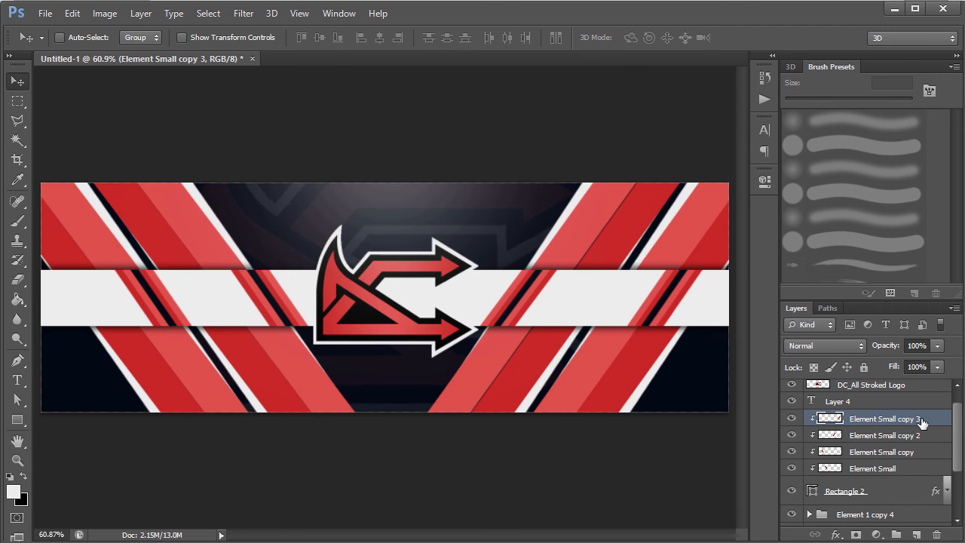
Nudge Element Small copy away from the logo towards the banner's left edge
click(921, 451)
key(shift+Left)
key(shift+Left)
key(shift+Left)
key(shift+Left)
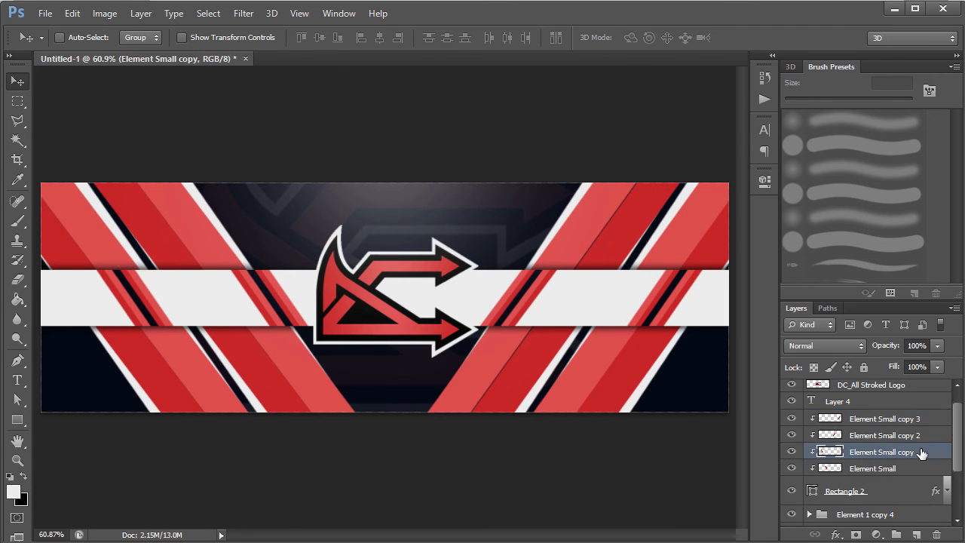
key(shift+Left)
key(shift+Left)
key(shift+Left)
mouse_move(923, 452)
mouse_down()
mouse_move(916, 467)
mouse_move(922, 457)
mouse_up()
Nudge the inner left stripe Element Small slightly away from the logo
click(922, 469)
key(Left)
key(Right)
key(Left)
key(shift+Left)
key(shift+Left)
key(shift+Left)
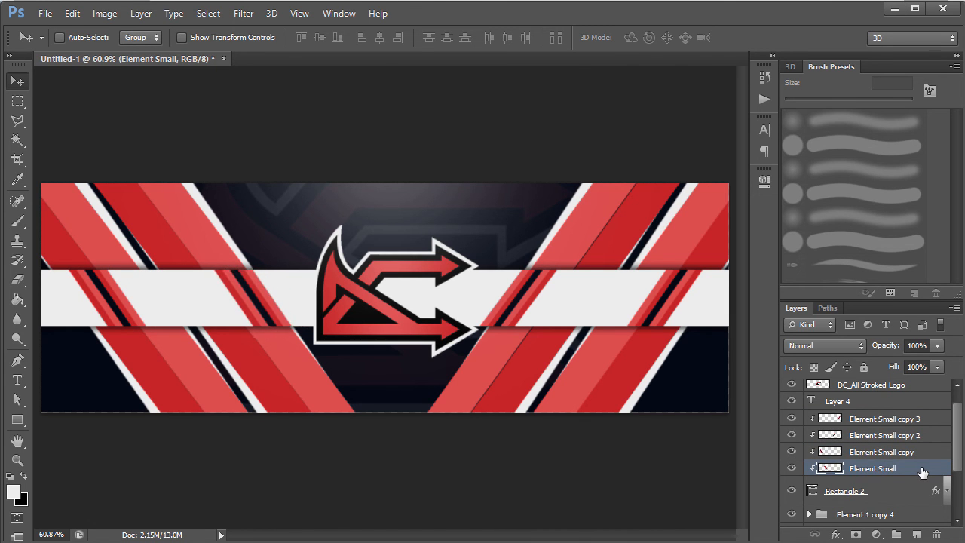
Nudge Element Small copy back slightly towards the logo to even its spacing with the right band stripes
click(916, 452)
key(shift+Right)
key(shift+Right)
key(shift+Right)
key(shift+Left)
key(shift+Left)
key(shift+Left)
key(shift+Right)
key(shift+Right)
key(shift+Right)
key(shift+Right)
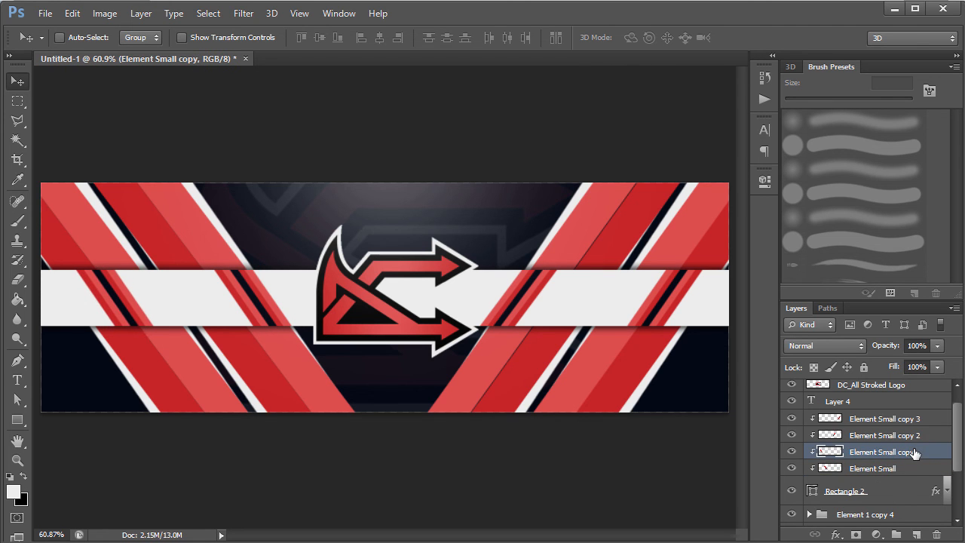
Nudge Element Small copy 2 away from the logo so it mirrors the inner left band stripe
click(919, 467)
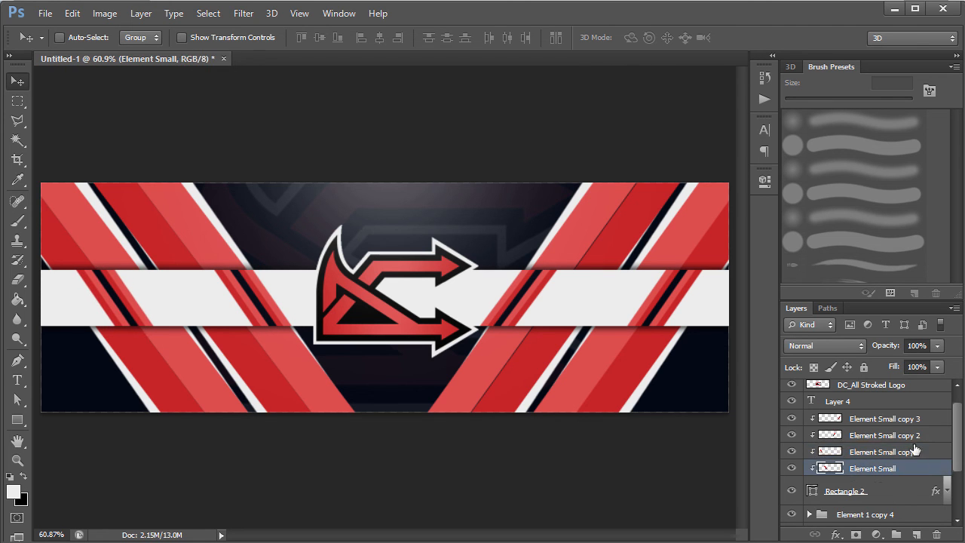
click(920, 435)
key(shift+Right)
key(shift+Right)
key(shift+Right)
key(shift+Right)
key(shift+Right)
key(shift+Right)
key(shift+Left)
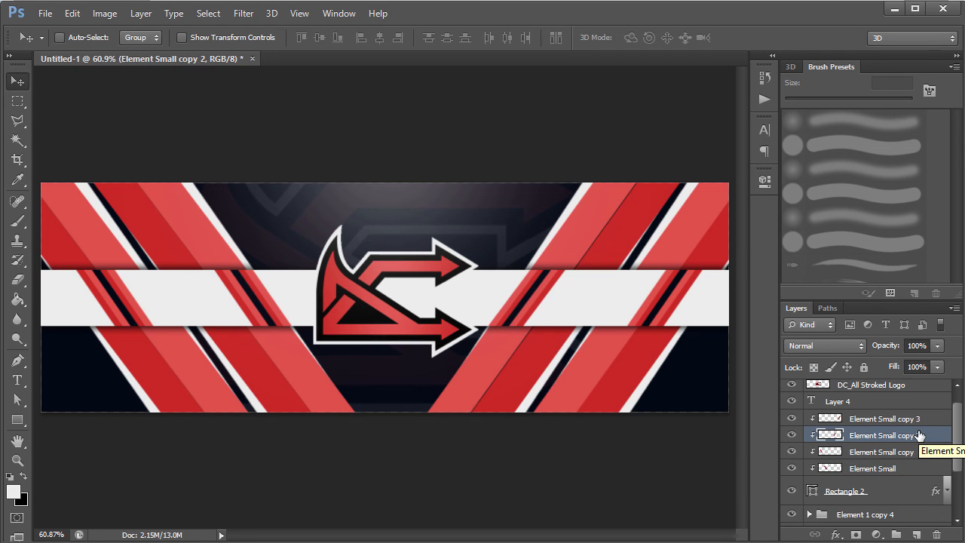